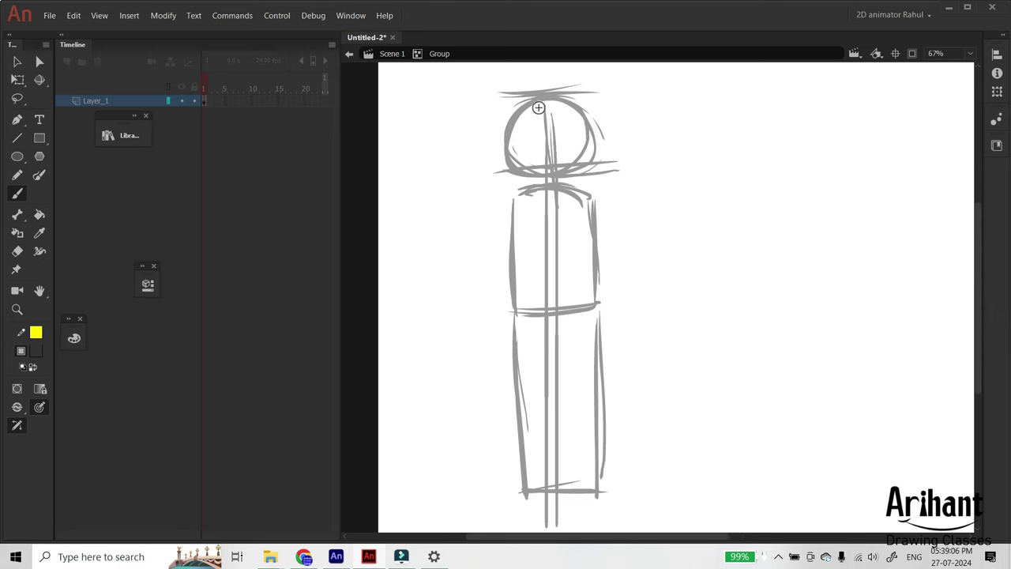
# Step: Sketch the boy's head over the guide circle with the brush, including jaw, ear, hair, facial features, neck and neckline
pyautogui.moveTo(574, 105)
pyautogui.mouseDown()
pyautogui.moveTo(581, 167)
pyautogui.moveTo(551, 185)
pyautogui.moveTo(583, 164)
pyautogui.mouseUp()
pyautogui.moveTo(521, 161)
pyautogui.mouseDown()
pyautogui.moveTo(506, 135)
pyautogui.moveTo(518, 156)
pyautogui.mouseUp()
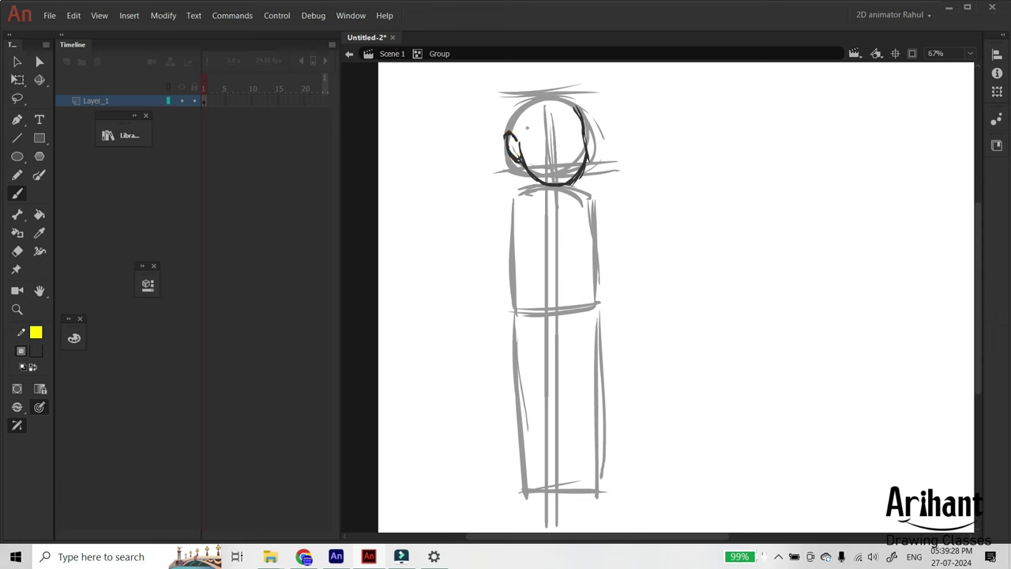
pyautogui.moveTo(527, 122)
pyautogui.mouseDown()
pyautogui.moveTo(537, 99)
pyautogui.moveTo(589, 106)
pyautogui.moveTo(499, 110)
pyautogui.moveTo(510, 95)
pyautogui.moveTo(588, 89)
pyautogui.moveTo(578, 90)
pyautogui.moveTo(587, 103)
pyautogui.moveTo(579, 126)
pyautogui.moveTo(537, 129)
pyautogui.moveTo(574, 145)
pyautogui.moveTo(538, 142)
pyautogui.moveTo(564, 153)
pyautogui.moveTo(560, 164)
pyautogui.moveTo(573, 160)
pyautogui.moveTo(537, 194)
pyautogui.moveTo(551, 195)
pyautogui.moveTo(534, 198)
pyautogui.moveTo(582, 196)
pyautogui.moveTo(505, 203)
pyautogui.mouseUp()
# Step: Sketch the shirt's two sides and the boy's right sleeve, forearm and hand along the torso guide
pyautogui.moveTo(580, 210); pyautogui.dragTo(581, 314)
pyautogui.moveTo(512, 224); pyautogui.dragTo(514, 292)
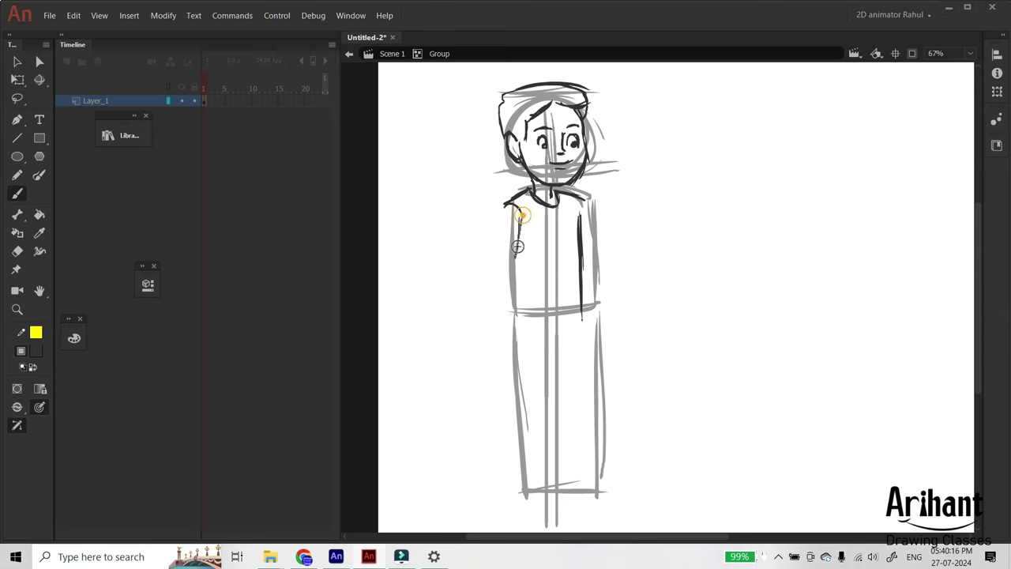
pyautogui.moveTo(503, 202)
pyautogui.mouseDown()
pyautogui.moveTo(496, 245)
pyautogui.moveTo(523, 255)
pyautogui.moveTo(497, 287)
pyautogui.moveTo(509, 323)
pyautogui.mouseUp()
pyautogui.moveTo(496, 270)
pyautogui.mouseDown()
pyautogui.moveTo(515, 330)
pyautogui.moveTo(523, 316)
pyautogui.mouseUp()
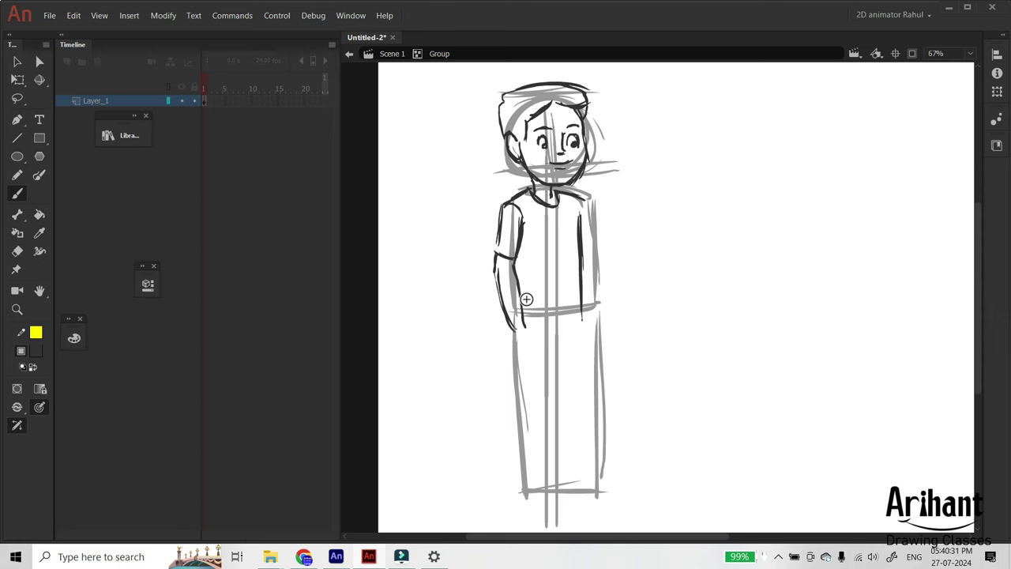
pyautogui.hotkey('ctrl', 'z')
pyautogui.moveTo(514, 272)
pyautogui.mouseDown()
pyautogui.moveTo(532, 327)
pyautogui.moveTo(526, 358)
pyautogui.moveTo(537, 357)
pyautogui.mouseUp()
# Step: Sketch the boy's left sleeve, arm and hand, and draw the shirt's hem along the waist guide
pyautogui.moveTo(587, 199)
pyautogui.mouseDown()
pyautogui.moveTo(595, 290)
pyautogui.moveTo(583, 266)
pyautogui.moveTo(605, 330)
pyautogui.mouseUp()
pyautogui.moveTo(582, 295)
pyautogui.mouseDown()
pyautogui.moveTo(604, 333)
pyautogui.moveTo(597, 328)
pyautogui.mouseUp()
pyautogui.hotkey('ctrl', 'z')
pyautogui.hotkey('ctrl', 'z')
pyautogui.moveTo(592, 267)
pyautogui.mouseDown()
pyautogui.moveTo(597, 306)
pyautogui.moveTo(618, 340)
pyautogui.moveTo(615, 356)
pyautogui.moveTo(599, 355)
pyautogui.mouseUp()
pyautogui.moveTo(557, 362)
pyautogui.mouseDown()
pyautogui.moveTo(533, 363)
pyautogui.moveTo(619, 352)
pyautogui.moveTo(605, 357)
pyautogui.mouseUp()
pyautogui.hotkey('ctrl', 'z')
pyautogui.moveTo(591, 320)
pyautogui.mouseDown()
pyautogui.moveTo(596, 337)
pyautogui.moveTo(515, 313)
pyautogui.mouseUp()
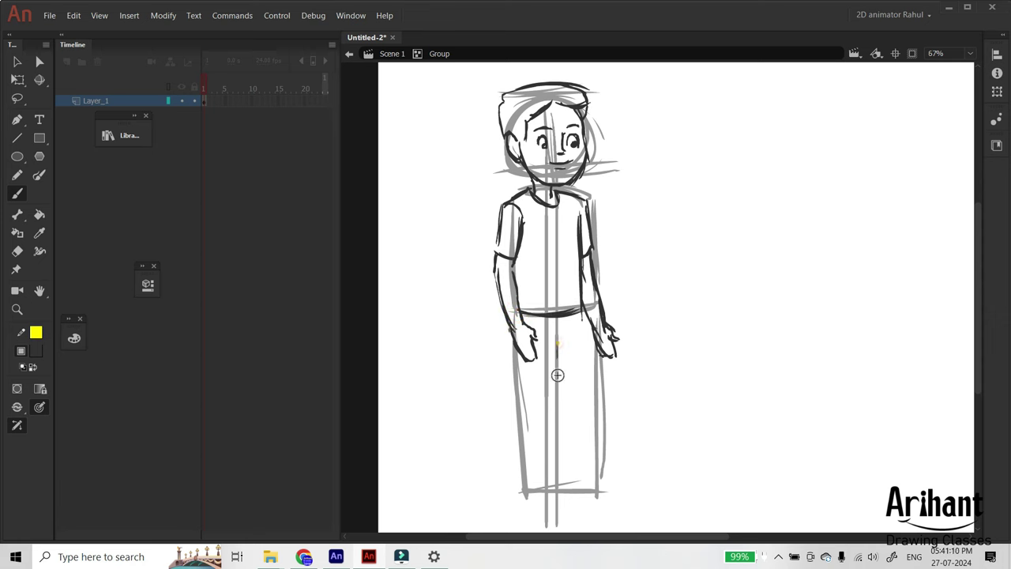
# Step: Sketch the boy's right trouser leg from the hip down to its cuff, including the inner leg line
pyautogui.moveTo(555, 351); pyautogui.dragTo(546, 458)
pyautogui.moveTo(555, 377); pyautogui.dragTo(544, 466)
pyautogui.moveTo(510, 341); pyautogui.dragTo(518, 458)
pyautogui.moveTo(512, 364); pyautogui.dragTo(520, 460)
pyautogui.hotkey('ctrl', 'z')
pyautogui.moveTo(548, 428); pyautogui.dragTo(546, 478)
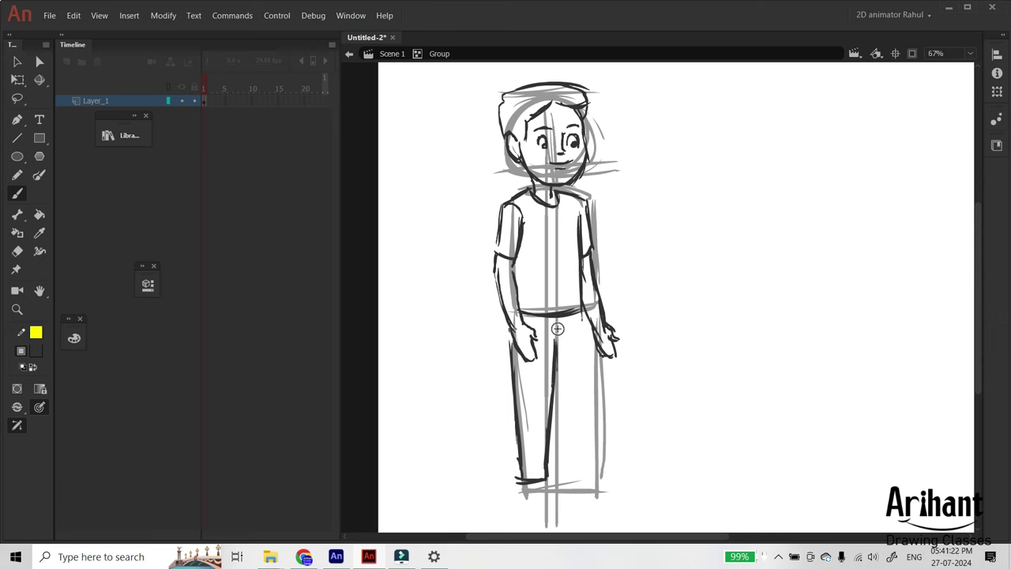
# Step: Sketch the boy's left trouser leg with its cuff and draw both shoes
pyautogui.moveTo(555, 348); pyautogui.dragTo(570, 478)
pyautogui.moveTo(584, 314); pyautogui.dragTo(589, 461)
pyautogui.moveTo(587, 396)
pyautogui.mouseDown()
pyautogui.moveTo(592, 475)
pyautogui.moveTo(570, 479)
pyautogui.mouseUp()
pyautogui.moveTo(571, 472)
pyautogui.mouseDown()
pyautogui.moveTo(586, 470)
pyautogui.moveTo(535, 416)
pyautogui.moveTo(511, 420)
pyautogui.moveTo(542, 435)
pyautogui.moveTo(607, 429)
pyautogui.mouseUp()
pyautogui.moveTo(582, 409); pyautogui.dragTo(607, 429)
pyautogui.moveTo(585, 318)
pyautogui.mouseDown()
pyautogui.moveTo(596, 401)
pyautogui.moveTo(612, 399)
pyautogui.moveTo(606, 378)
pyautogui.mouseUp()
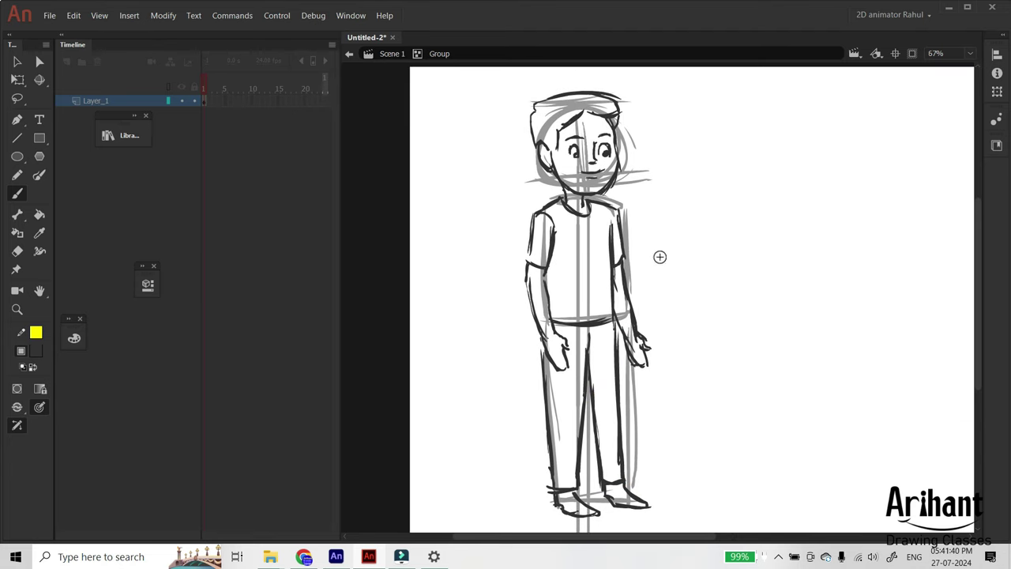
pyautogui.moveTo(639, 285); pyautogui.dragTo(641, 281)
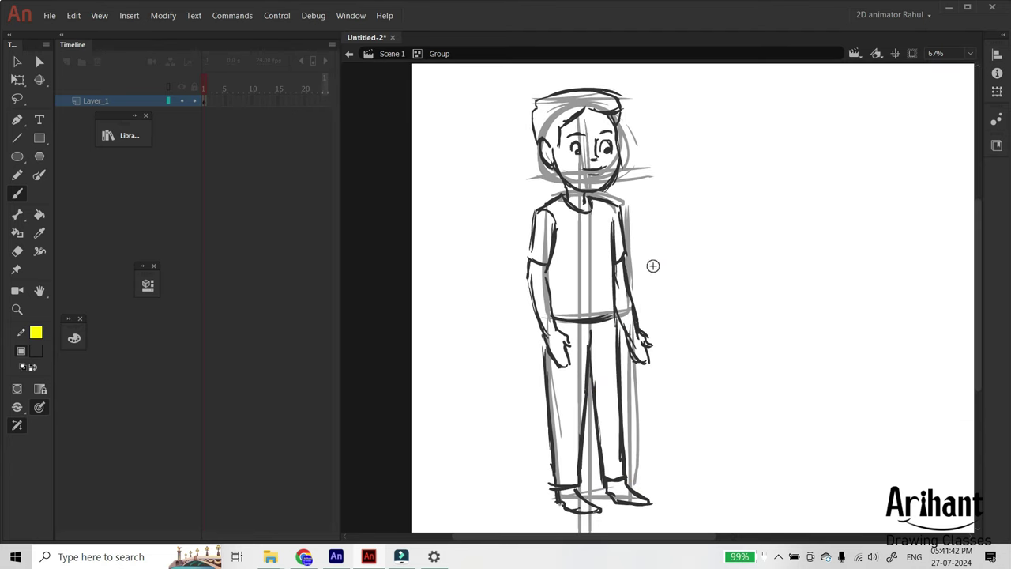
# Step: Leave the sketch group and move the finished figure horizontally clear of the guide shapes
pyautogui.press('v')
pyautogui.click(679, 229)
pyautogui.click(389, 53)
pyautogui.click(618, 211)
pyautogui.hotkey('shift', 'Right')
pyautogui.hotkey('shift', 'Right')
pyautogui.hotkey('shift', 'Right')
pyautogui.hotkey('shift', 'Right')
pyautogui.hotkey('shift', 'Right')
pyautogui.hotkey('shift', 'Right')
pyautogui.hotkey('shift', 'Right')
pyautogui.hotkey('shift', 'Right')
pyautogui.hotkey('shift', 'Right')
pyautogui.hotkey('shift', 'Right')
pyautogui.hotkey('shift', 'Right')
pyautogui.hotkey('shift', 'Right')
pyautogui.hotkey('shift', 'Right')
pyautogui.hotkey('shift', 'Right')
pyautogui.hotkey('shift', 'Right')
pyautogui.hotkey('shift', 'Right')
pyautogui.hotkey('shift', 'Right')
pyautogui.hotkey('shift', 'Right')
pyautogui.hotkey('shift', 'Right')
pyautogui.hotkey('shift', 'Right')
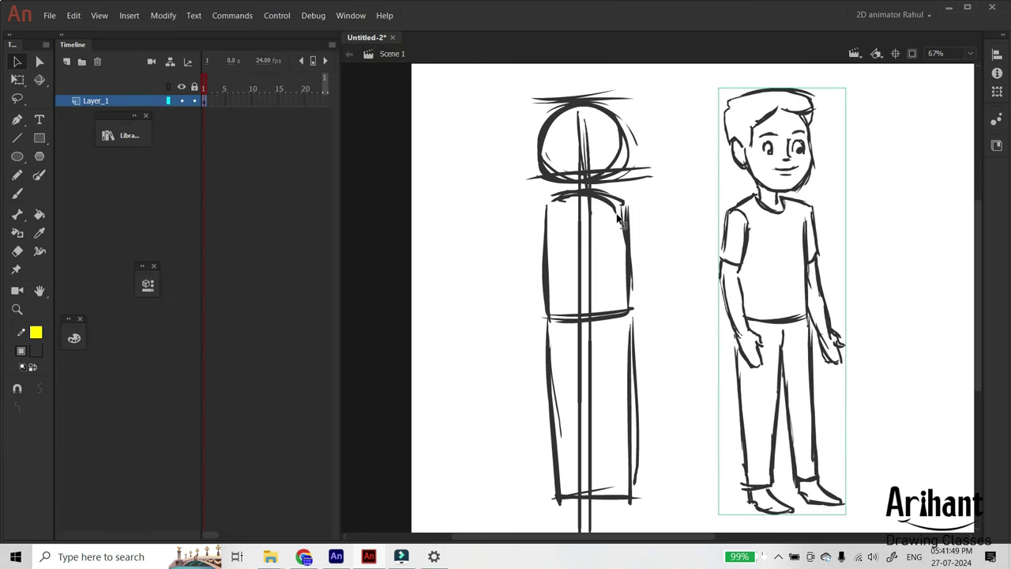
pyautogui.hotkey('shift', 'Right')
pyautogui.hotkey('shift', 'Right')
pyautogui.hotkey('shift', 'Right')
pyautogui.hotkey('shift', 'Right')
pyautogui.hotkey('shift', 'Right')
pyautogui.hscroll(5, 629, 230)
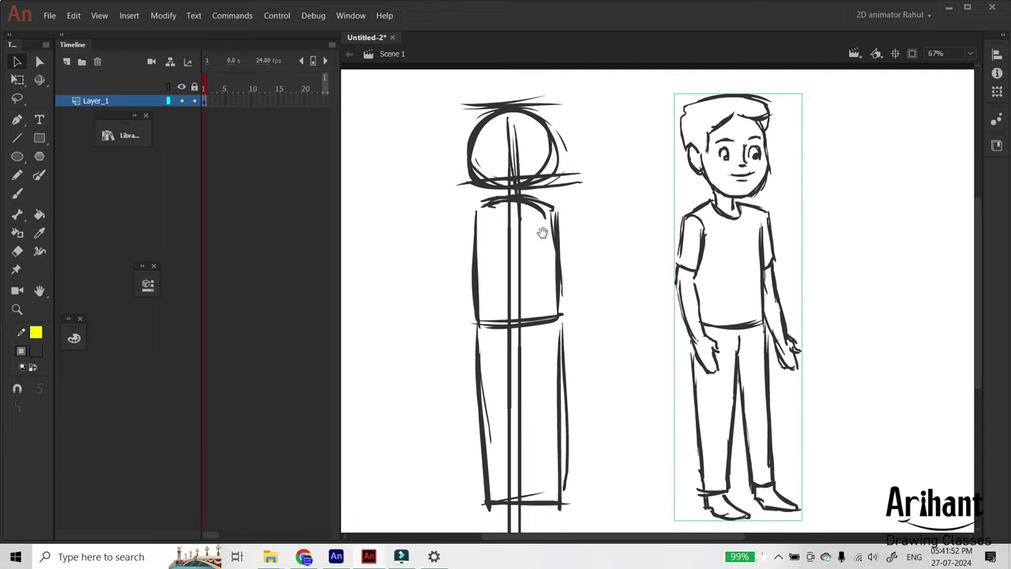
pyautogui.hscroll(1, 726, 189)
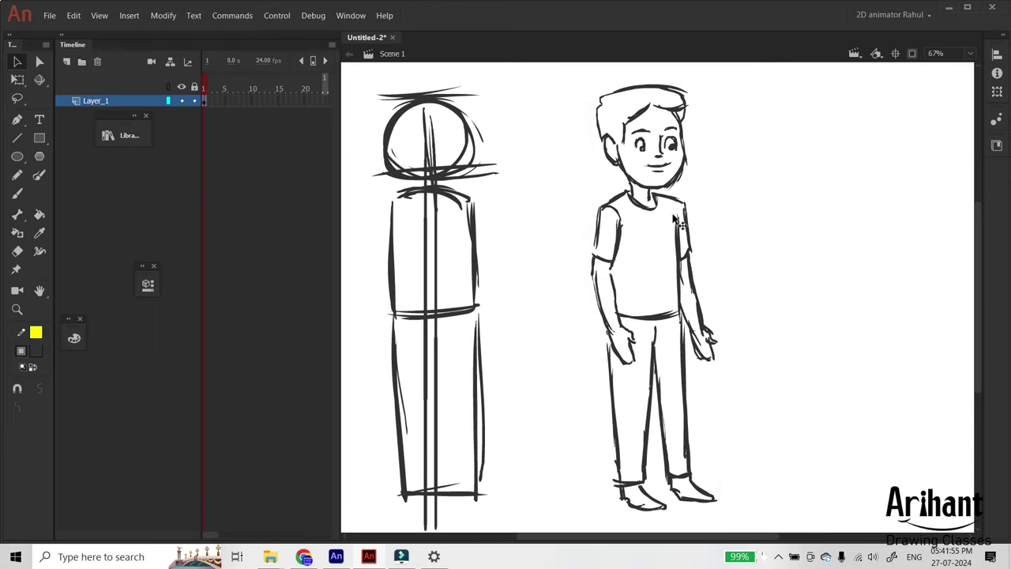
pyautogui.click(758, 204)
# Step: Set up the Rectangle tool with a black stroke and place the expanded Properties panel beside the canvas
pyautogui.click(39, 139)
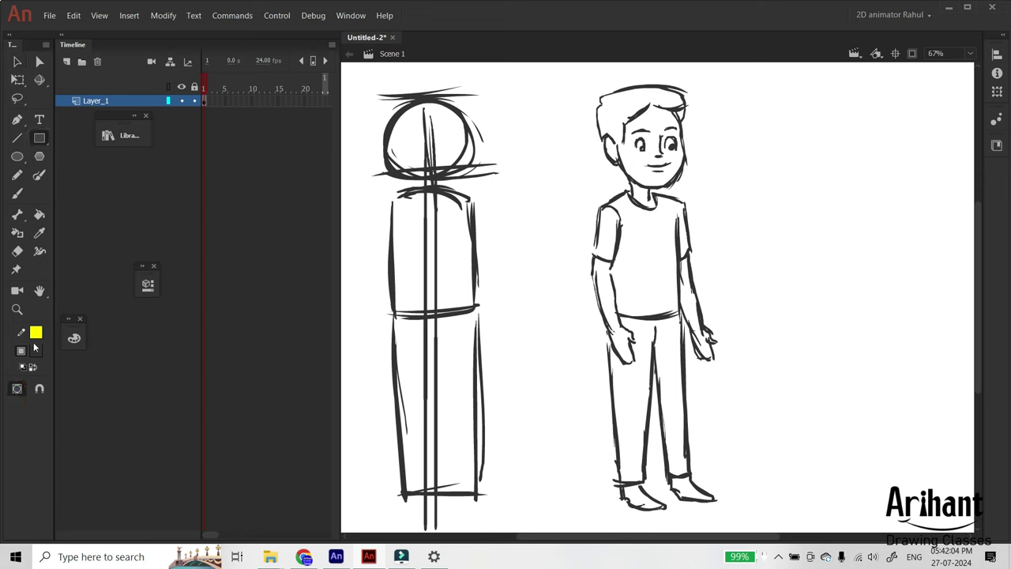
pyautogui.click(34, 334)
pyautogui.click(76, 378)
pyautogui.click(144, 271)
pyautogui.moveTo(259, 271); pyautogui.dragTo(198, 162)
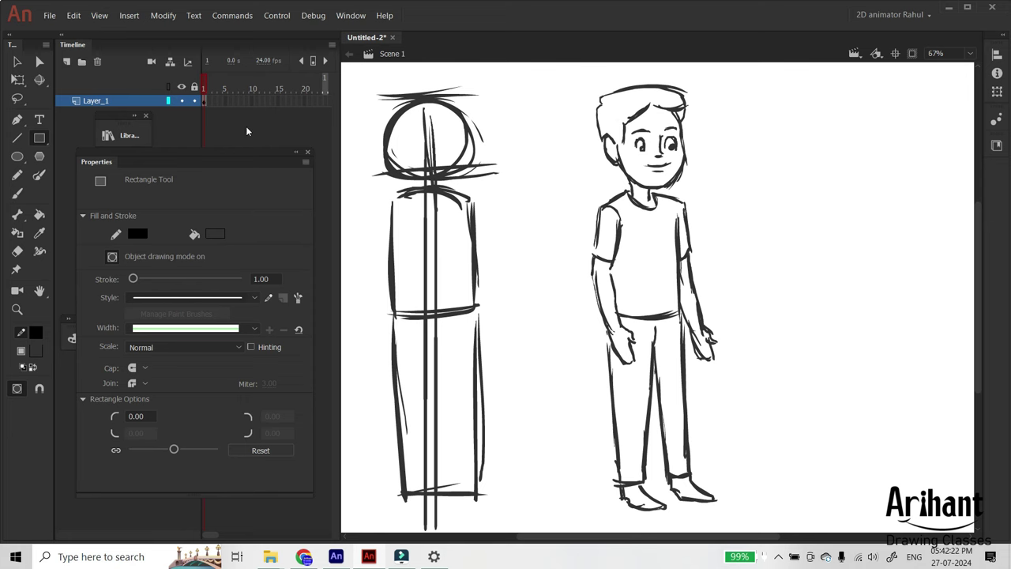
# Step: Add a new layer, lock the sketch layer beneath it, and start an empty group on the new layer
pyautogui.hotkey('ctrl', 'shift', 'n')
pyautogui.click(194, 112)
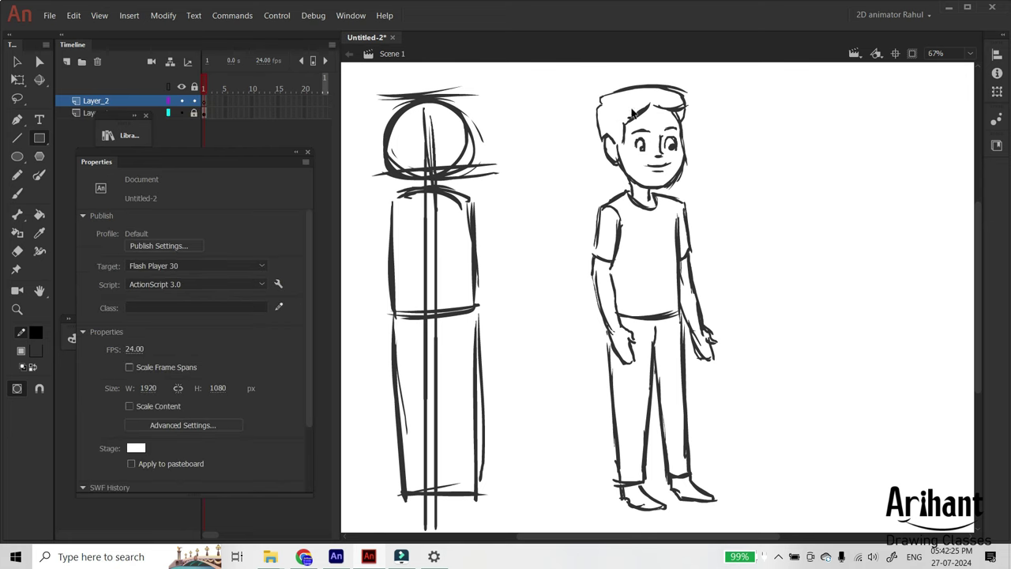
pyautogui.hotkey('ctrl', 'g')
# Step: Draw a rectangle about 117 by 138 px over the sketched face and remove its fill
pyautogui.moveTo(728, 76)
pyautogui.mouseDown()
pyautogui.moveTo(673, 140)
pyautogui.moveTo(589, 289)
pyautogui.mouseUp()
pyautogui.moveTo(635, 79)
pyautogui.mouseDown()
pyautogui.moveTo(618, 174)
pyautogui.moveTo(588, 172)
pyautogui.mouseUp()
pyautogui.moveTo(540, 137); pyautogui.dragTo(657, 276)
pyautogui.press('v')
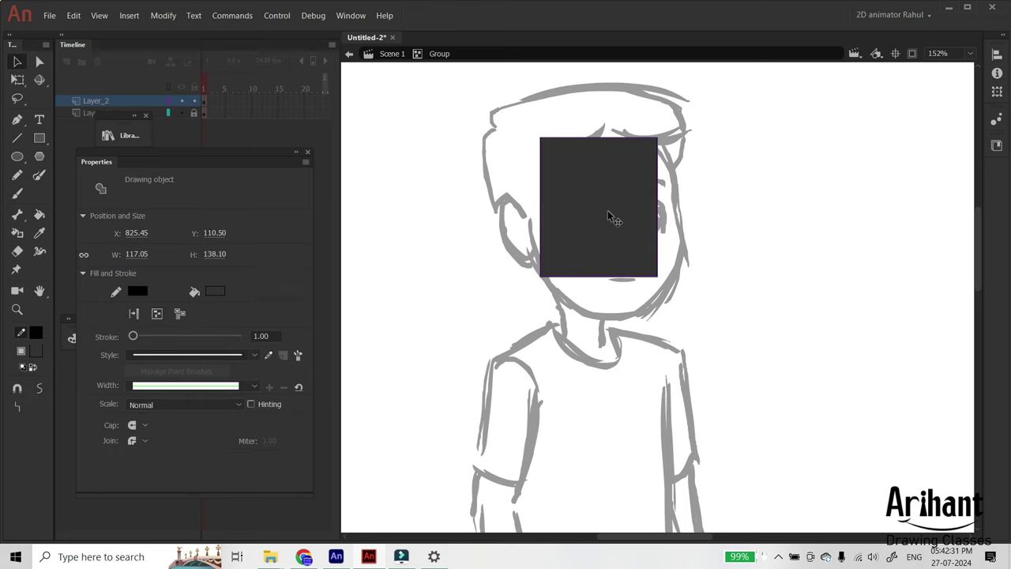
pyautogui.doubleClick(607, 211)
pyautogui.click(607, 211)
pyautogui.press('Delete')
# Step: Reshape the rectangle's corners and edges to follow the sketched cheeks, jaw and chin
pyautogui.moveTo(657, 139); pyautogui.dragTo(659, 140)
pyautogui.moveTo(659, 195); pyautogui.dragTo(672, 165)
pyautogui.moveTo(672, 197); pyautogui.dragTo(679, 237)
pyautogui.moveTo(660, 275); pyautogui.dragTo(596, 312)
pyautogui.moveTo(540, 284)
pyautogui.mouseDown()
pyautogui.moveTo(546, 270)
pyautogui.moveTo(553, 288)
pyautogui.mouseUp()
pyautogui.moveTo(533, 252); pyautogui.dragTo(545, 272)
pyautogui.moveTo(533, 249); pyautogui.dragTo(530, 241)
pyautogui.moveTo(537, 198); pyautogui.dragTo(525, 198)
# Step: Curve the face outline's upper edge into a rounded crown and leave the drawing object
pyautogui.moveTo(582, 139); pyautogui.dragTo(584, 115)
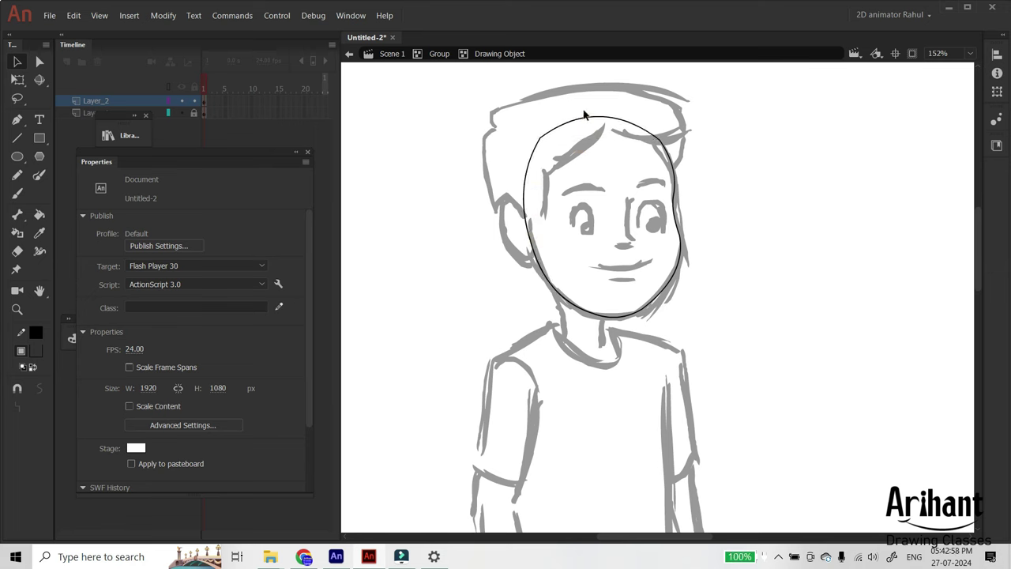
pyautogui.press('a')
pyautogui.click(621, 108)
pyautogui.press('v')
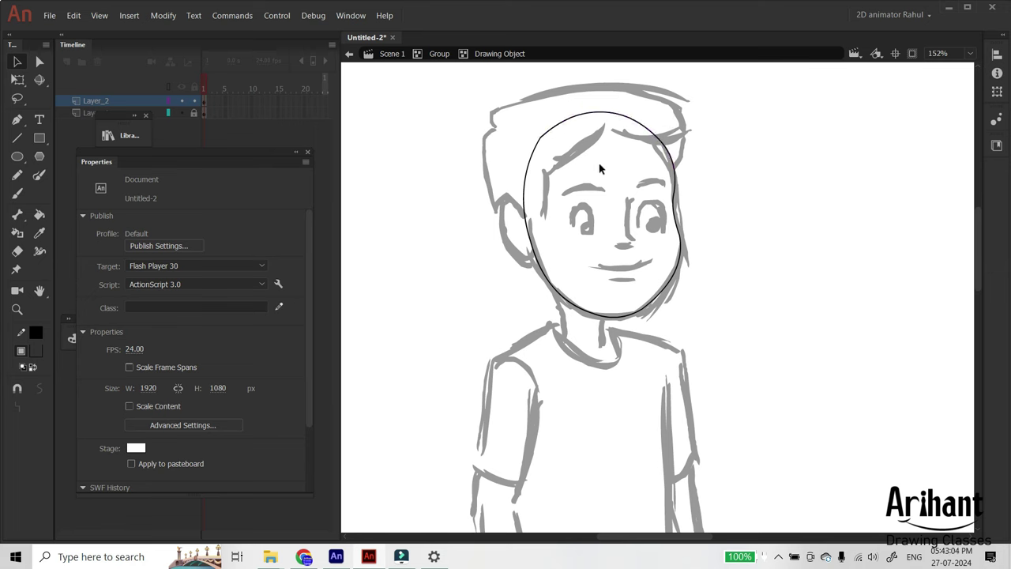
pyautogui.doubleClick(707, 152)
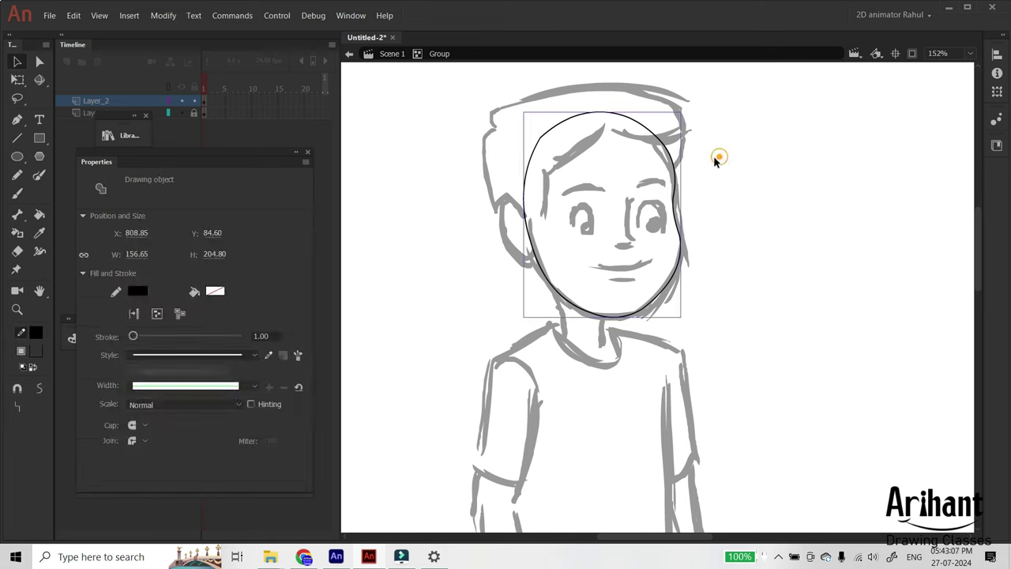
# Step: Draw a rectangle over the hair and reshape it to follow the sideburn and hairline on the ear side
pyautogui.press('r')
pyautogui.moveTo(521, 116); pyautogui.dragTo(605, 192)
pyautogui.press('v')
pyautogui.doubleClick(579, 162)
pyautogui.moveTo(520, 192)
pyautogui.mouseDown()
pyautogui.moveTo(542, 222)
pyautogui.moveTo(533, 235)
pyautogui.moveTo(536, 215)
pyautogui.mouseUp()
pyautogui.moveTo(539, 229); pyautogui.dragTo(545, 169)
pyautogui.moveTo(540, 190); pyautogui.dragTo(596, 143)
pyautogui.moveTo(604, 191); pyautogui.dragTo(605, 129)
pyautogui.moveTo(605, 115)
pyautogui.mouseDown()
pyautogui.moveTo(591, 153)
pyautogui.moveTo(618, 128)
pyautogui.moveTo(643, 133)
pyautogui.moveTo(634, 150)
pyautogui.moveTo(608, 127)
pyautogui.mouseUp()
# Step: Extend the hair outline across the fringe and crown by adjusting its corners and curves along the sketch
pyautogui.click(611, 107)
pyautogui.click(643, 134)
pyautogui.moveTo(639, 161); pyautogui.dragTo(697, 129)
pyautogui.moveTo(655, 129)
pyautogui.mouseDown()
pyautogui.moveTo(657, 139)
pyautogui.moveTo(638, 141)
pyautogui.moveTo(681, 135)
pyautogui.moveTo(650, 93)
pyautogui.moveTo(679, 93)
pyautogui.moveTo(688, 110)
pyautogui.moveTo(677, 131)
pyautogui.moveTo(647, 95)
pyautogui.moveTo(677, 120)
pyautogui.mouseUp()
pyautogui.moveTo(577, 139)
pyautogui.mouseDown()
pyautogui.moveTo(532, 204)
pyautogui.moveTo(555, 238)
pyautogui.moveTo(576, 240)
pyautogui.moveTo(540, 173)
pyautogui.moveTo(546, 192)
pyautogui.moveTo(559, 126)
pyautogui.mouseUp()
pyautogui.click(655, 119)
pyautogui.moveTo(643, 117); pyautogui.dragTo(644, 104)
pyautogui.moveTo(597, 145); pyautogui.dragTo(597, 109)
pyautogui.moveTo(763, 135)
pyautogui.mouseDown()
pyautogui.moveTo(722, 130)
pyautogui.moveTo(672, 159)
pyautogui.mouseUp()
pyautogui.doubleClick(706, 147)
# Step: Draw an unfilled rectangle over the hair tuft beside the far temple and fit its corners to the sketch
pyautogui.click(719, 145)
pyautogui.press('r')
pyautogui.press('v')
pyautogui.click(694, 136)
pyautogui.moveTo(707, 104); pyautogui.dragTo(698, 98)
pyautogui.moveTo(707, 159); pyautogui.dragTo(698, 132)
pyautogui.moveTo(670, 102); pyautogui.dragTo(657, 102)
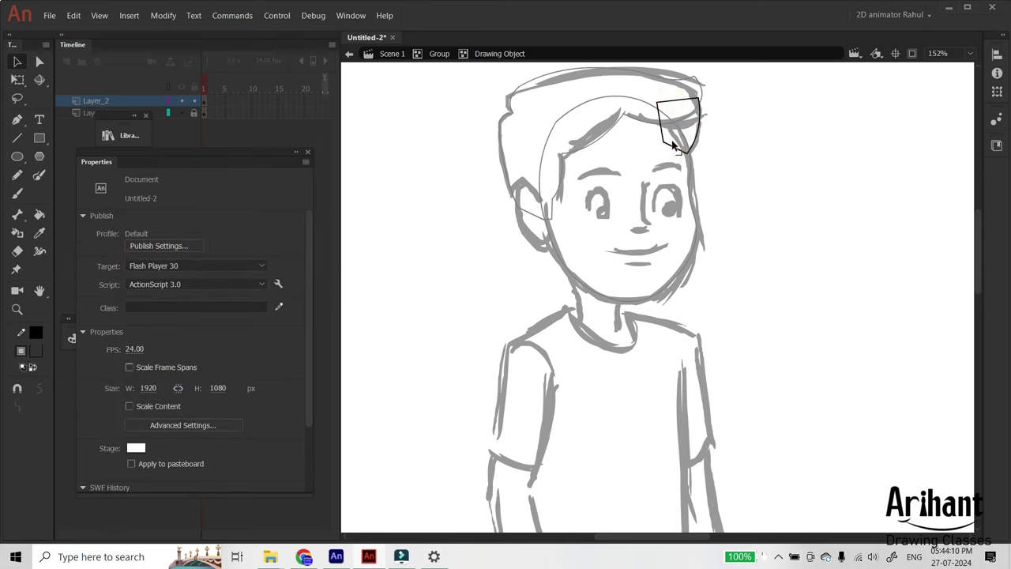
pyautogui.doubleClick(717, 151)
# Step: Draw a rectangle over the ear and bend its corners and edges into a rough ear outline
pyautogui.press('r')
pyautogui.moveTo(510, 205); pyautogui.dragTo(546, 250)
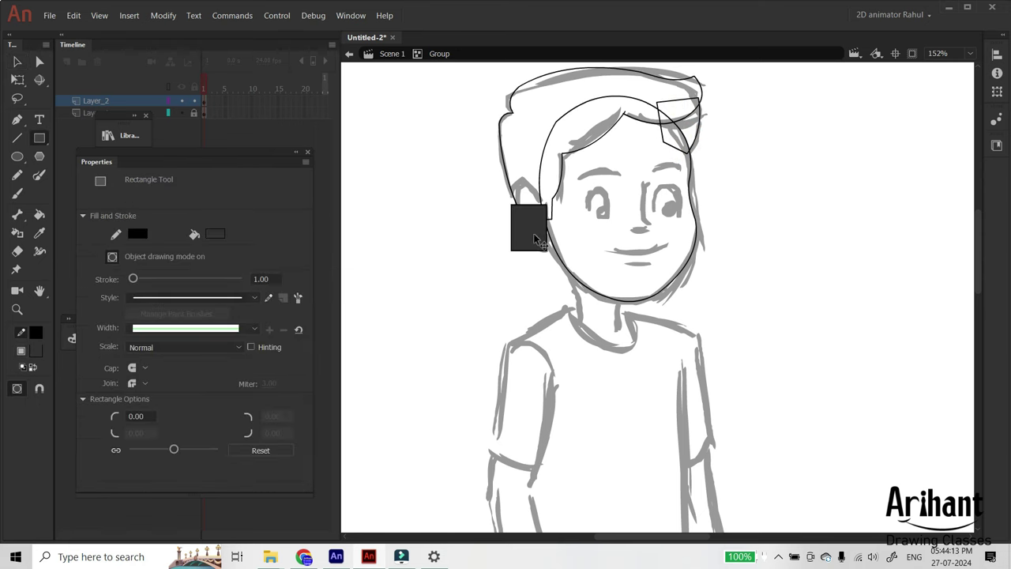
pyautogui.press('v')
pyautogui.doubleClick(531, 227)
pyautogui.moveTo(547, 206)
pyautogui.mouseDown()
pyautogui.moveTo(545, 221)
pyautogui.moveTo(512, 207)
pyautogui.moveTo(525, 184)
pyautogui.mouseUp()
pyautogui.moveTo(546, 249)
pyautogui.mouseDown()
pyautogui.moveTo(552, 243)
pyautogui.moveTo(515, 225)
pyautogui.moveTo(542, 246)
pyautogui.mouseUp()
pyautogui.moveTo(602, 153); pyautogui.dragTo(491, 352)
pyautogui.moveTo(652, 271); pyautogui.dragTo(632, 279)
# Step: Refine the ear outline's anchor points and curve handles into a smooth, narrow oval
pyautogui.press('a')
pyautogui.click(593, 128)
pyautogui.moveTo(580, 159); pyautogui.dragTo(564, 169)
pyautogui.moveTo(617, 133); pyautogui.dragTo(623, 117)
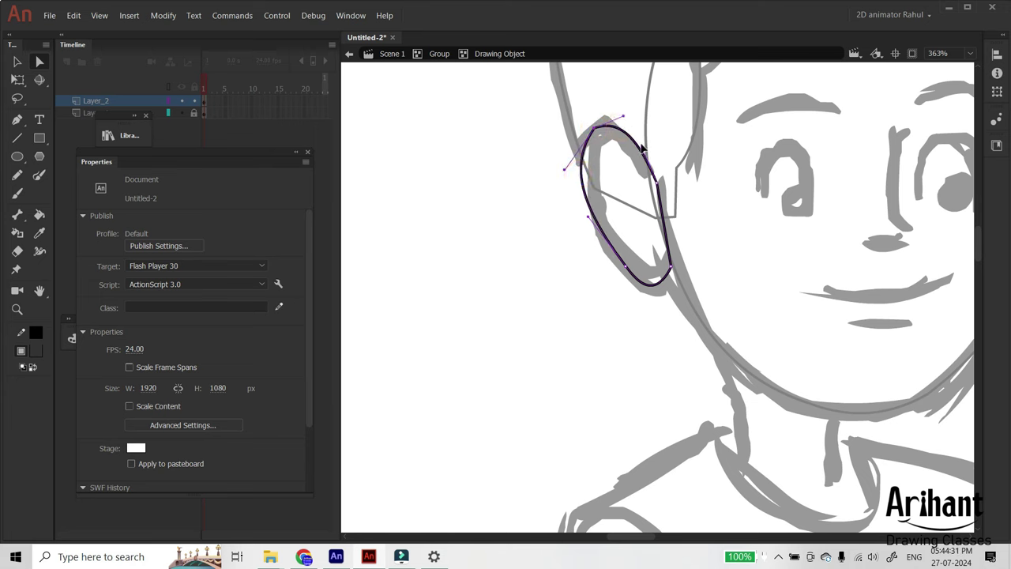
pyautogui.moveTo(564, 170); pyautogui.dragTo(601, 146)
pyautogui.moveTo(587, 218); pyautogui.dragTo(584, 221)
pyautogui.click(665, 124)
pyautogui.moveTo(656, 183); pyautogui.dragTo(657, 193)
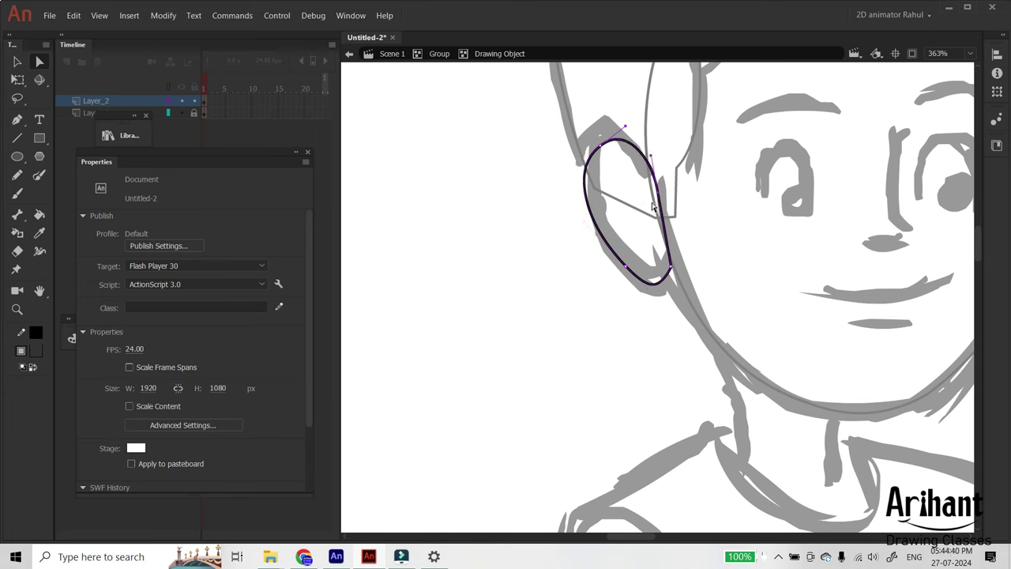
pyautogui.moveTo(662, 187); pyautogui.dragTo(652, 199)
pyautogui.hotkey('ctrl', 'z')
pyautogui.click(588, 207)
pyautogui.moveTo(570, 181); pyautogui.dragTo(576, 179)
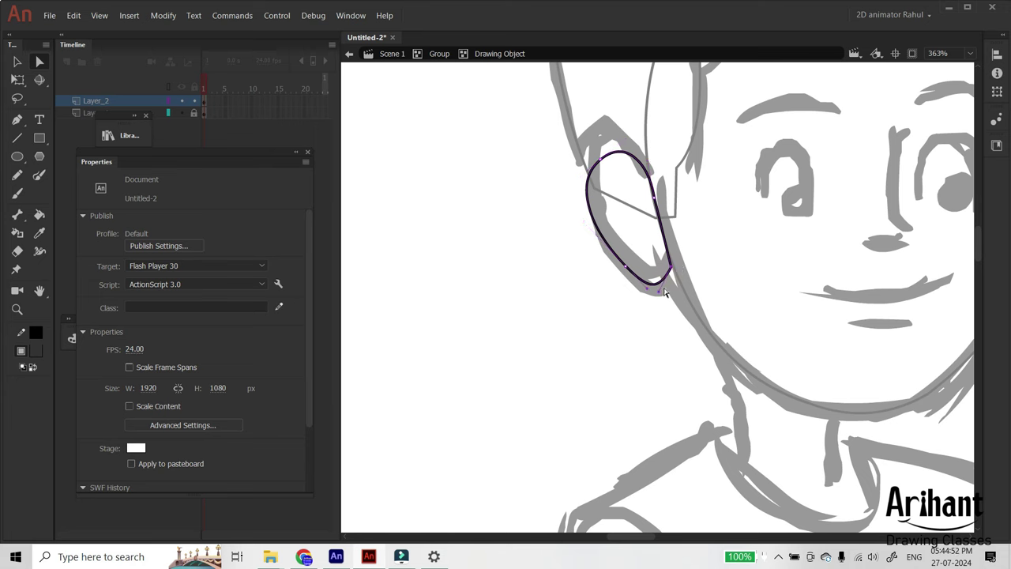
# Step: Draw a short line across the upper inner ear and bend it into a curved fold
pyautogui.press('n')
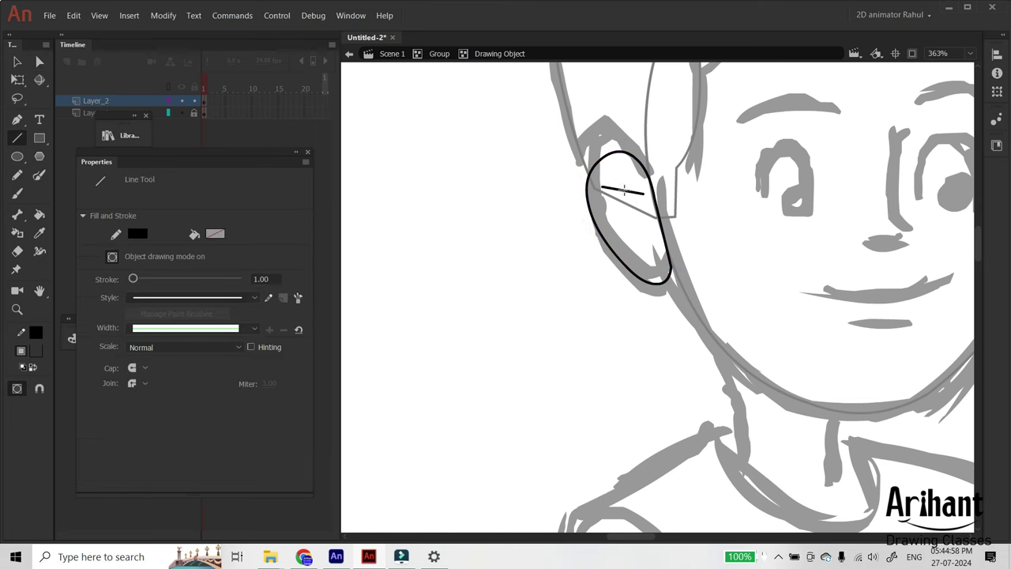
pyautogui.press('v')
pyautogui.click(634, 179)
pyautogui.moveTo(624, 190); pyautogui.dragTo(596, 188)
pyautogui.moveTo(617, 177); pyautogui.dragTo(616, 174)
# Step: Add a second line in the lower inner ear, curve it into a crease, and leave the ear object
pyautogui.press('n')
pyautogui.moveTo(640, 216); pyautogui.dragTo(650, 262)
pyautogui.press('v')
pyautogui.click(629, 219)
pyautogui.moveTo(640, 216); pyautogui.dragTo(638, 203)
pyautogui.moveTo(649, 262); pyautogui.dragTo(653, 242)
pyautogui.moveTo(644, 227)
pyautogui.mouseDown()
pyautogui.moveTo(641, 204)
pyautogui.moveTo(648, 234)
pyautogui.moveTo(638, 230)
pyautogui.mouseUp()
pyautogui.doubleClick(605, 256)
# Step: Draw a rectangle over the neck and fit its upper corners inside the jawline
pyautogui.press('space')
pyautogui.moveTo(610, 299)
pyautogui.mouseDown()
pyautogui.moveTo(514, 269)
pyautogui.moveTo(515, 232)
pyautogui.moveTo(447, 146)
pyautogui.mouseUp()
pyautogui.hotkey('ctrl', '-')
pyautogui.press('r')
pyautogui.moveTo(531, 230); pyautogui.dragTo(598, 325)
pyautogui.press('v')
pyautogui.doubleClick(598, 273)
pyautogui.moveTo(531, 230); pyautogui.dragTo(540, 199)
pyautogui.moveTo(597, 229); pyautogui.dragTo(600, 231)
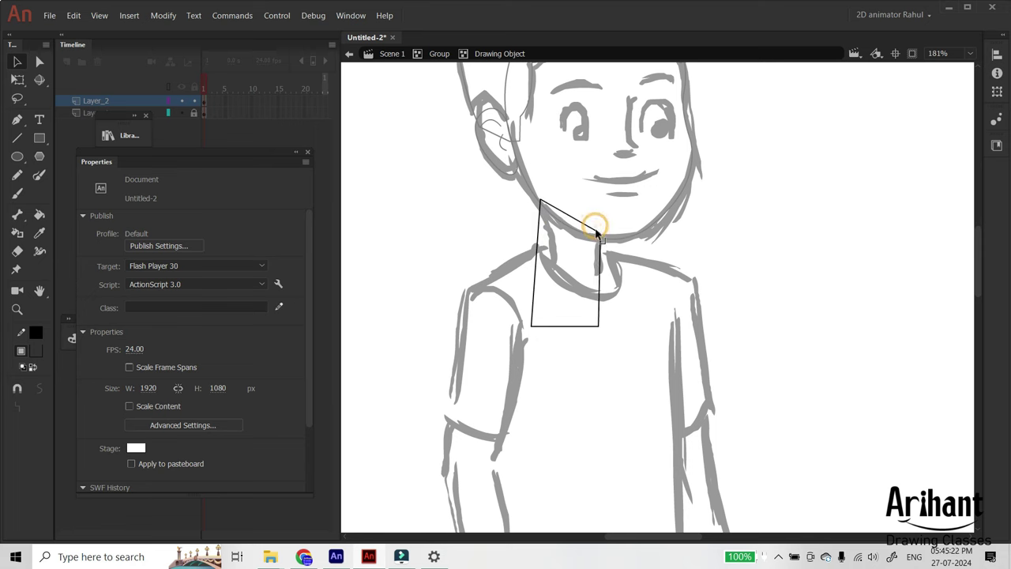
# Step: Raise the neck outline's lower corners to the collar, curve its sides along the sketch, and leave the shape
pyautogui.moveTo(600, 325); pyautogui.dragTo(598, 275)
pyautogui.moveTo(531, 324); pyautogui.dragTo(605, 274)
pyautogui.moveTo(602, 256); pyautogui.dragTo(601, 228)
pyautogui.moveTo(546, 267); pyautogui.dragTo(548, 270)
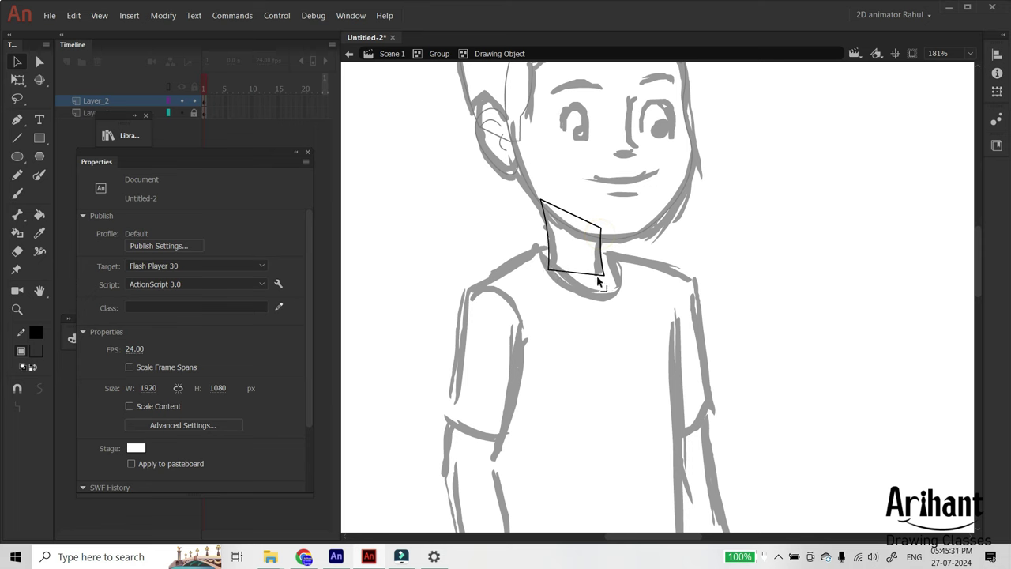
pyautogui.doubleClick(580, 323)
# Step: Draw a rectangle across the upper chest, widen it to both shoulders, and bend its upper edges into shoulder curves
pyautogui.press('r')
pyautogui.moveTo(539, 258); pyautogui.dragTo(626, 333)
pyautogui.doubleClick(589, 298)
pyautogui.moveTo(540, 258); pyautogui.dragTo(472, 289)
pyautogui.moveTo(625, 260); pyautogui.dragTo(692, 281)
pyautogui.moveTo(631, 286); pyautogui.dragTo(652, 267)
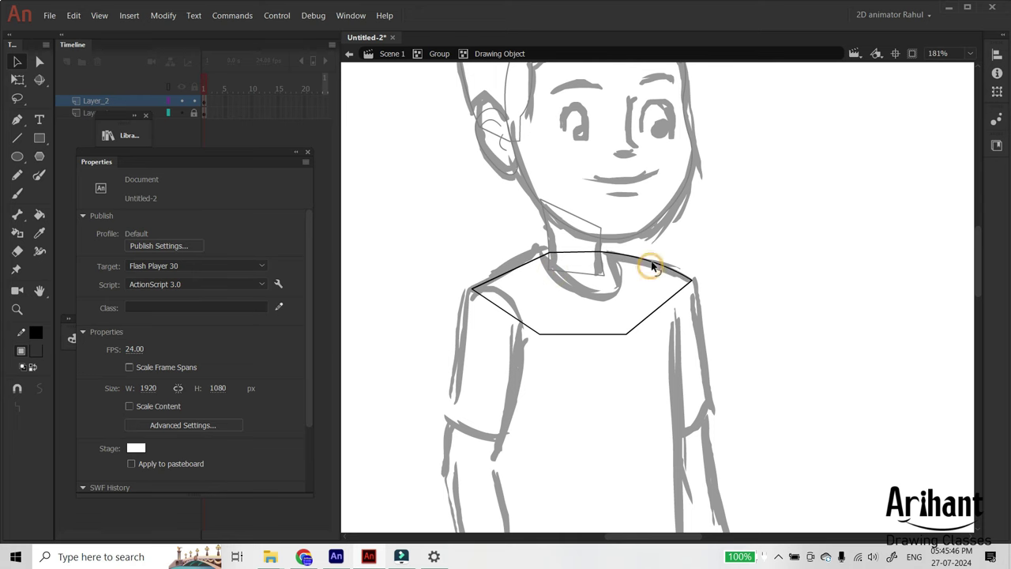
pyautogui.moveTo(502, 279); pyautogui.dragTo(497, 268)
# Step: Extend the shirt outline's lower corners to the hem and fit its right side to the sketch
pyautogui.hotkey('ctrl', '-')
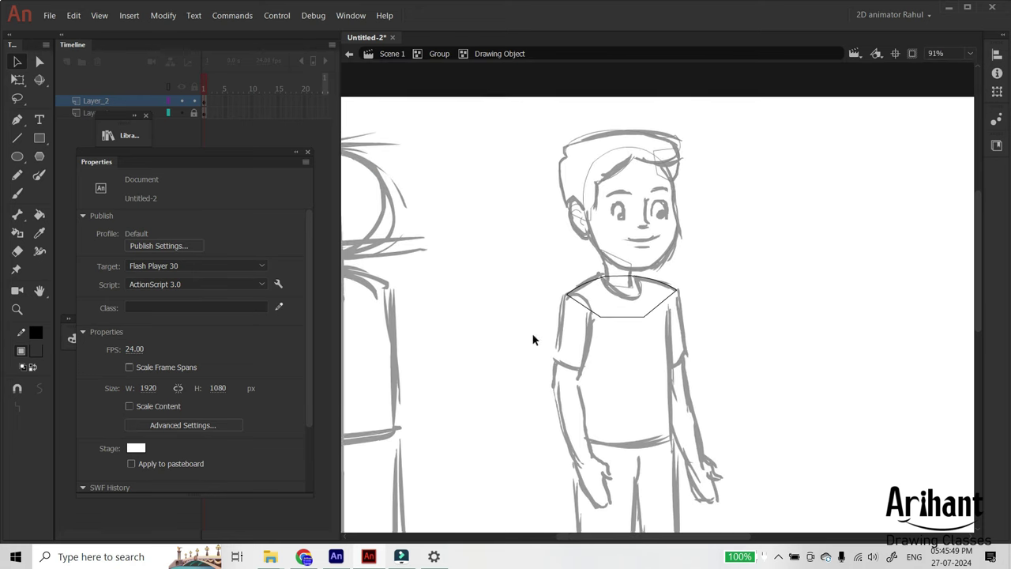
pyautogui.moveTo(559, 261); pyautogui.dragTo(530, 395)
pyautogui.moveTo(637, 235); pyautogui.dragTo(632, 388)
pyautogui.moveTo(637, 229); pyautogui.dragTo(629, 239)
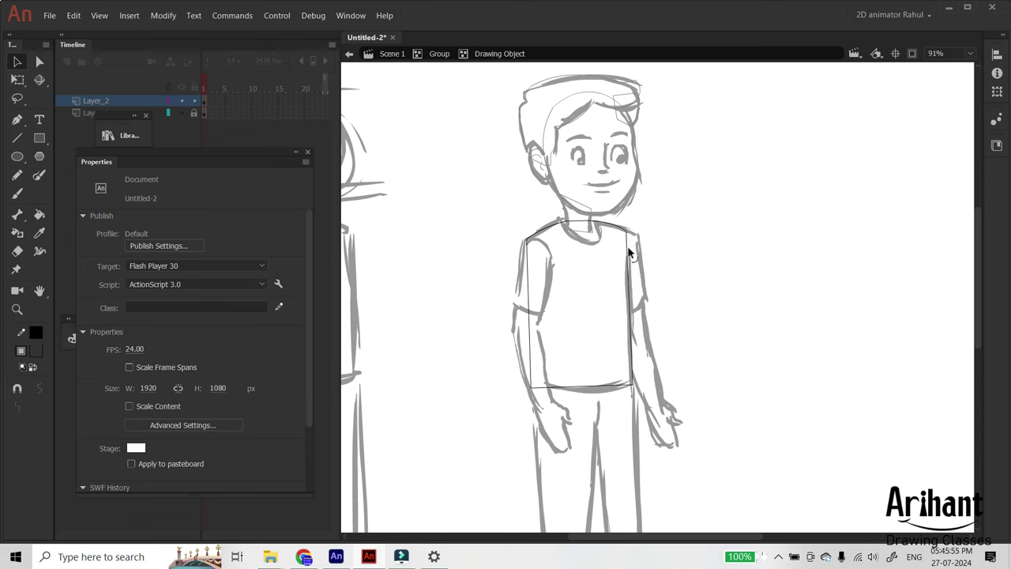
pyautogui.moveTo(630, 279); pyautogui.dragTo(628, 282)
pyautogui.moveTo(625, 236); pyautogui.dragTo(622, 237)
pyautogui.moveTo(629, 285); pyautogui.dragTo(631, 282)
# Step: Refine the anchor points at the shirt outline's right shoulder
pyautogui.click(624, 234)
pyautogui.press('a')
pyautogui.click(625, 234)
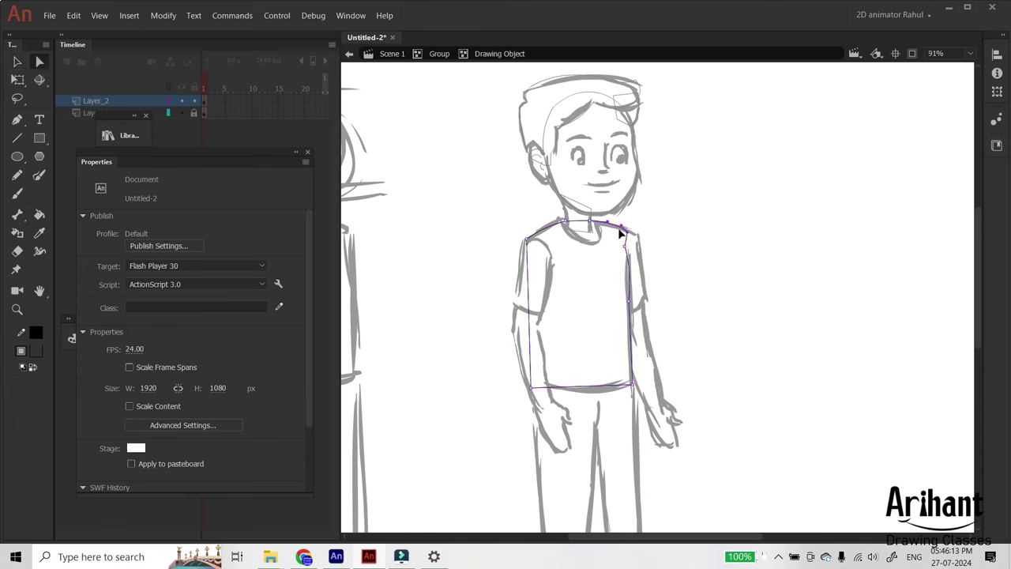
pyautogui.click(645, 221)
pyautogui.moveTo(647, 261); pyautogui.dragTo(658, 244)
# Step: Bend the shirt's hem into a downward curve, adjust its curve handles, and leave the shirt object
pyautogui.press('v')
pyautogui.moveTo(542, 371); pyautogui.dragTo(579, 378)
pyautogui.press('a')
pyautogui.click(614, 383)
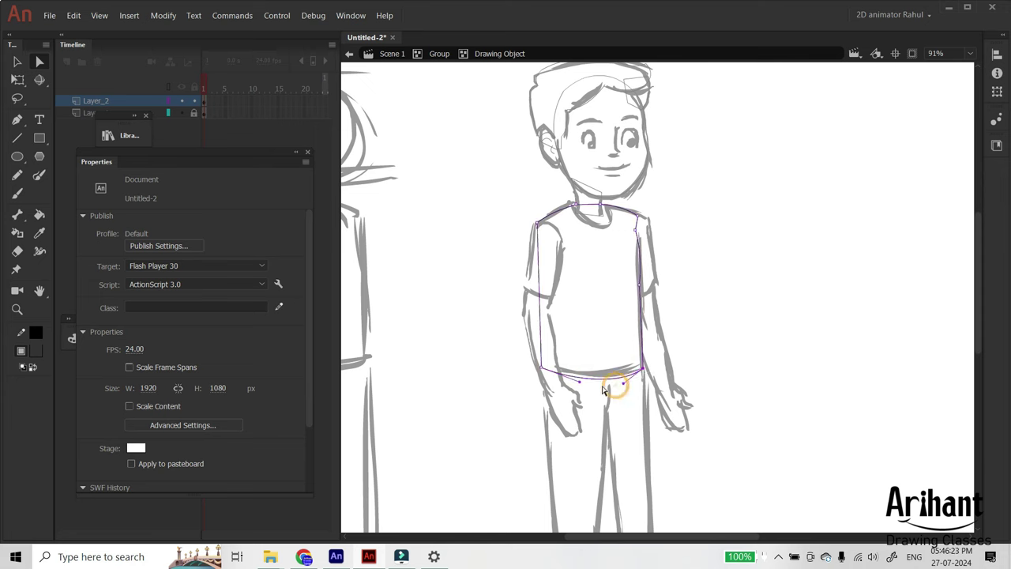
pyautogui.press('v')
pyautogui.doubleClick(687, 193)
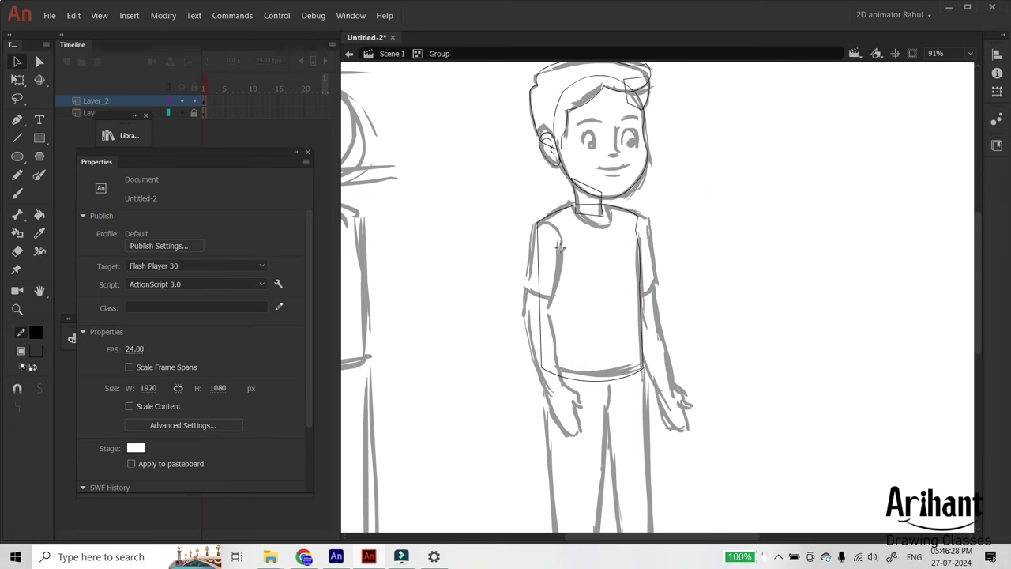
# Step: Draw a filled rectangle over the shirt collar and reshape its corners and sides into a rounded neckline
pyautogui.press('r')
pyautogui.moveTo(578, 205); pyautogui.dragTo(620, 250)
pyautogui.press('v')
pyautogui.doubleClick(605, 229)
pyautogui.moveTo(675, 154); pyautogui.dragTo(504, 360)
pyautogui.moveTo(639, 182); pyautogui.dragTo(624, 181)
pyautogui.moveTo(733, 182); pyautogui.dragTo(655, 177)
pyautogui.moveTo(633, 274); pyautogui.dragTo(629, 212)
pyautogui.moveTo(736, 270); pyautogui.dragTo(707, 197)
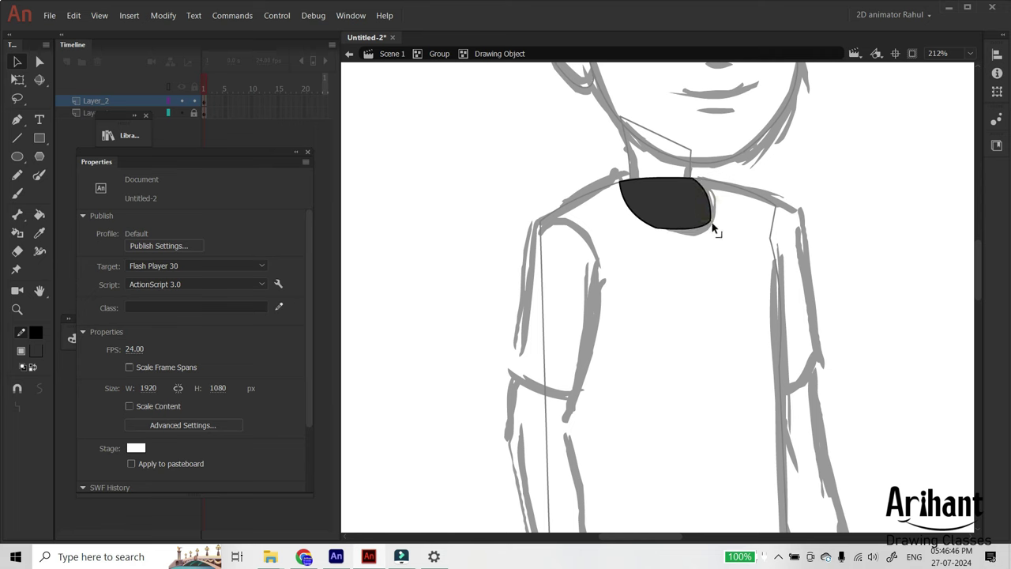
# Step: Smooth the neckline's lower curve with its anchor handles, delete the dark fill, and leave the collar object
pyautogui.moveTo(688, 232); pyautogui.dragTo(689, 240)
pyautogui.press('a')
pyautogui.click(662, 233)
pyautogui.moveTo(633, 221); pyautogui.dragTo(630, 217)
pyautogui.moveTo(705, 241); pyautogui.dragTo(726, 205)
pyautogui.click(728, 228)
pyautogui.click(623, 212)
pyautogui.press('v')
pyautogui.click(679, 207)
pyautogui.press('Delete')
pyautogui.doubleClick(744, 172)
pyautogui.click(751, 173)
# Step: Draw a filled rectangle over the left sleeve and fit its corners to the shoulder and cuff
pyautogui.hotkey('ctrl', '-')
pyautogui.moveTo(778, 280); pyautogui.dragTo(733, 221)
pyautogui.press('r')
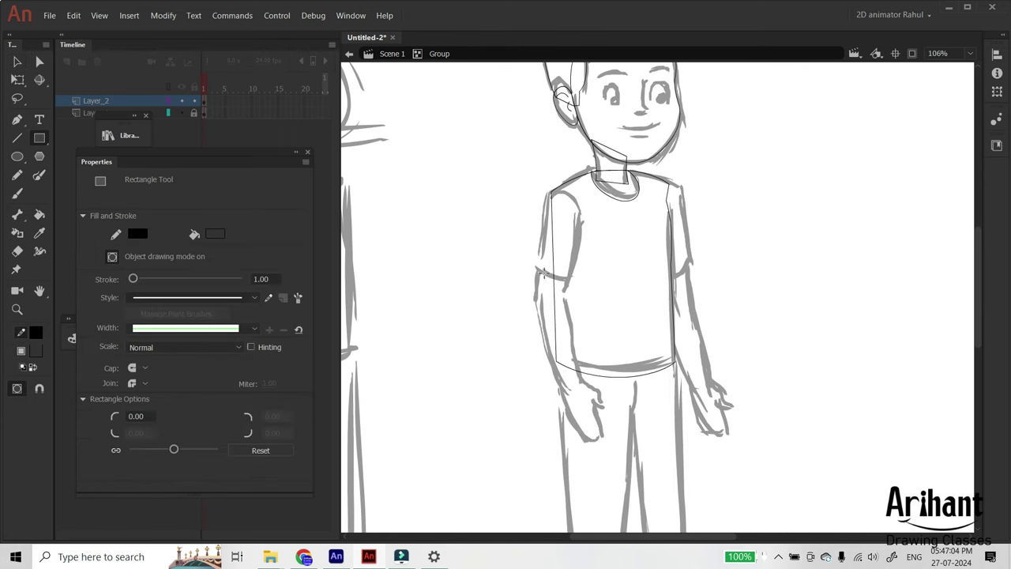
pyautogui.moveTo(526, 219); pyautogui.dragTo(580, 293)
pyautogui.press('v')
pyautogui.doubleClick(557, 257)
pyautogui.hotkey('ctrl', 'space')
pyautogui.moveTo(637, 180); pyautogui.dragTo(480, 403)
pyautogui.moveTo(591, 148); pyautogui.dragTo(641, 89)
pyautogui.moveTo(701, 148); pyautogui.dragTo(676, 115)
pyautogui.moveTo(593, 299); pyautogui.dragTo(613, 253)
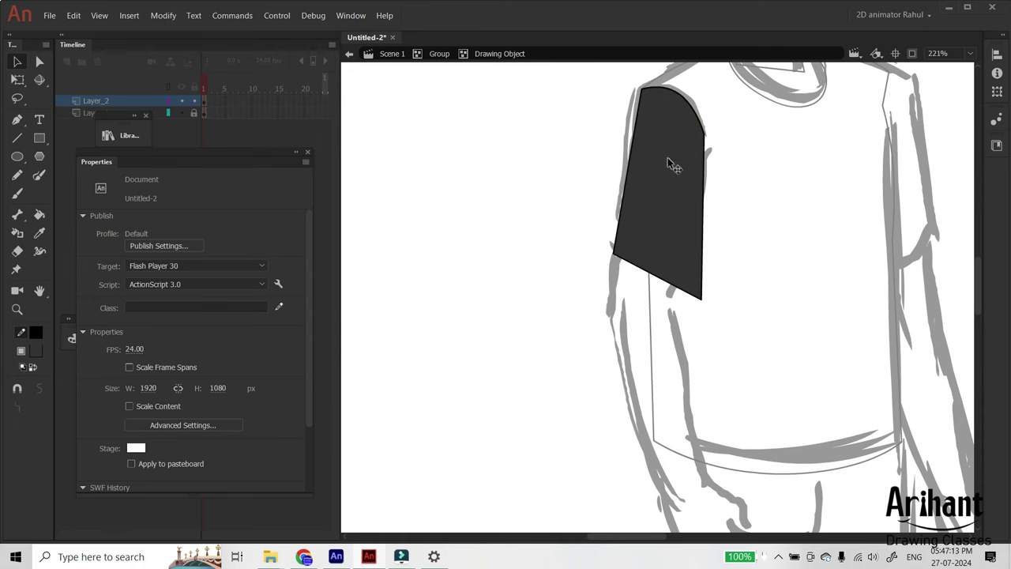
# Step: Refine the left sleeve into a tapered shape with a rounded shoulder and a curved cuff
pyautogui.moveTo(701, 298); pyautogui.dragTo(658, 271)
pyautogui.moveTo(646, 93); pyautogui.dragTo(632, 105)
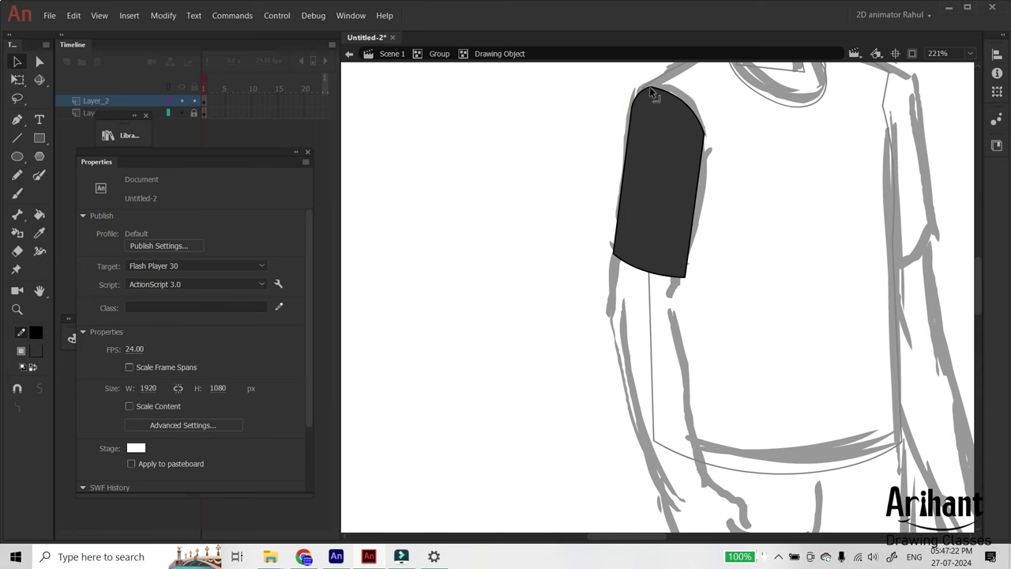
pyautogui.moveTo(631, 116); pyautogui.dragTo(633, 110)
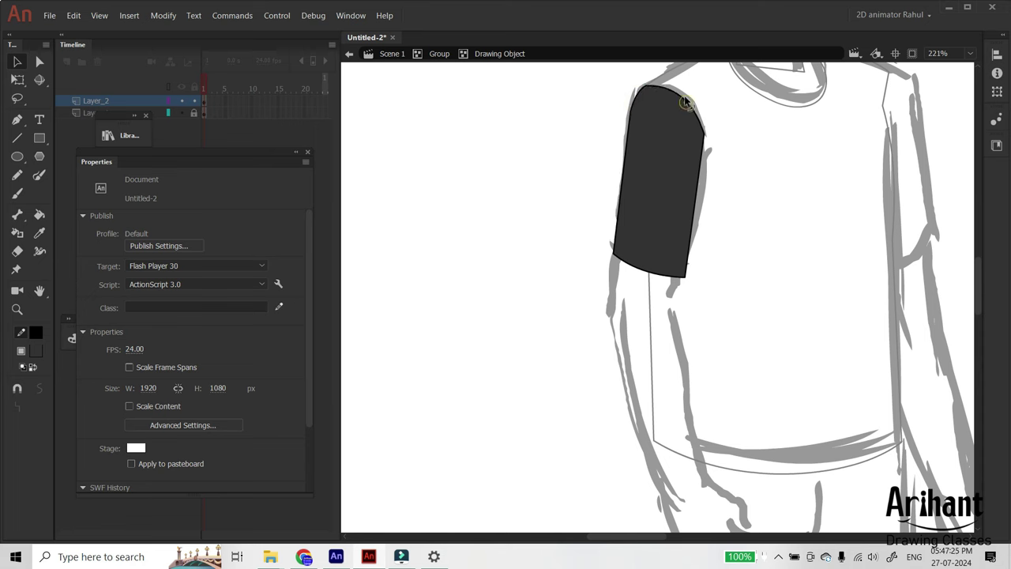
pyautogui.moveTo(686, 277); pyautogui.dragTo(687, 271)
pyautogui.moveTo(614, 255); pyautogui.dragTo(608, 257)
pyautogui.moveTo(704, 133); pyautogui.dragTo(707, 144)
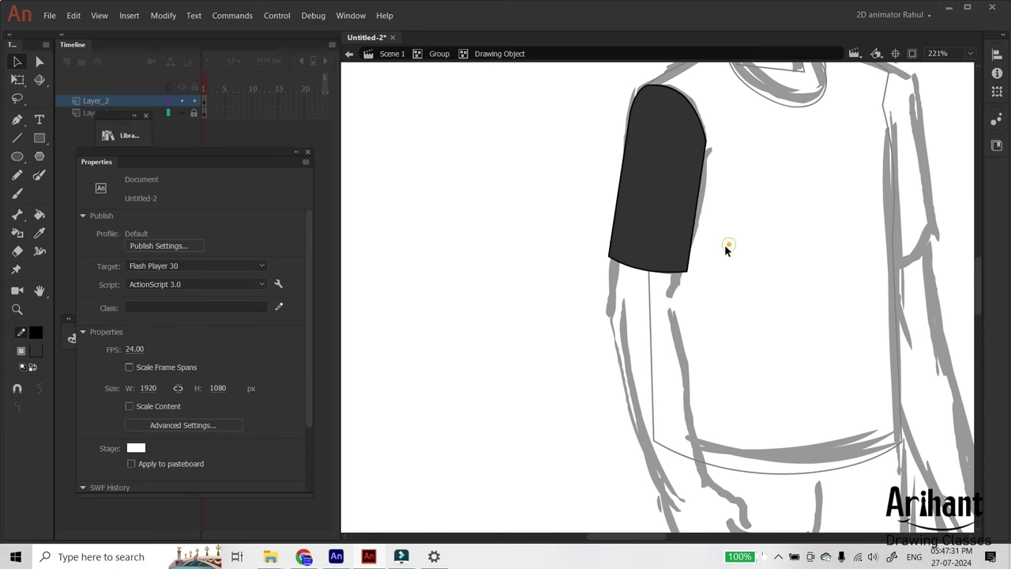
# Step: Draw lines below the left sleeve for the upper arm's sides and join them with a curved elbow line
pyautogui.press('n')
pyautogui.moveTo(615, 295)
pyautogui.mouseDown()
pyautogui.moveTo(630, 348)
pyautogui.moveTo(609, 315)
pyautogui.mouseUp()
pyautogui.press('v')
pyautogui.moveTo(630, 348); pyautogui.dragTo(670, 316)
pyautogui.moveTo(608, 313)
pyautogui.mouseDown()
pyautogui.moveTo(611, 300)
pyautogui.moveTo(627, 324)
pyautogui.moveTo(609, 306)
pyautogui.mouseUp()
pyautogui.moveTo(697, 301); pyautogui.dragTo(678, 264)
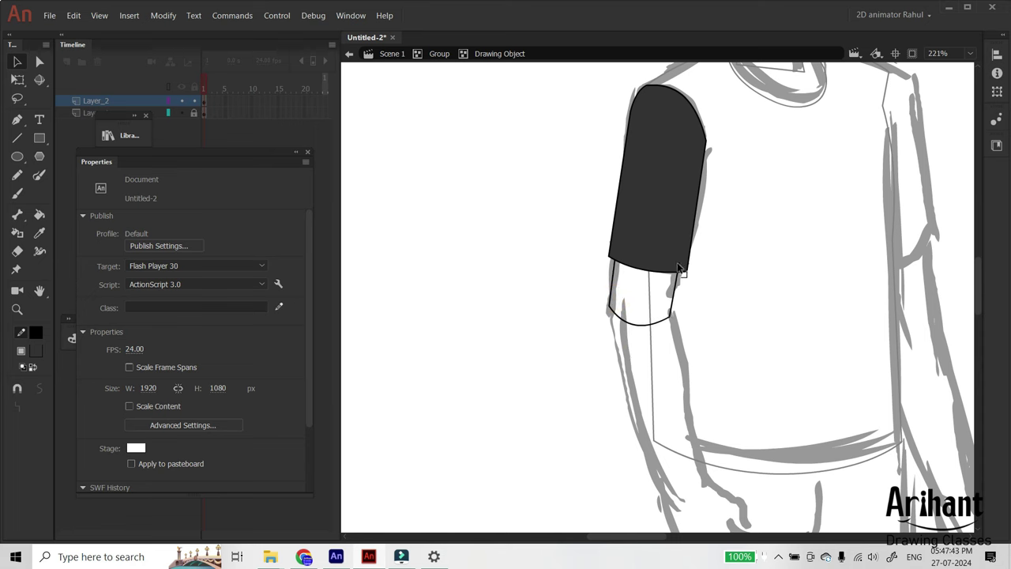
# Step: Adjust the elbow curve's handles to round the end of the upper arm, and leave the object
pyautogui.press('a')
pyautogui.click(613, 334)
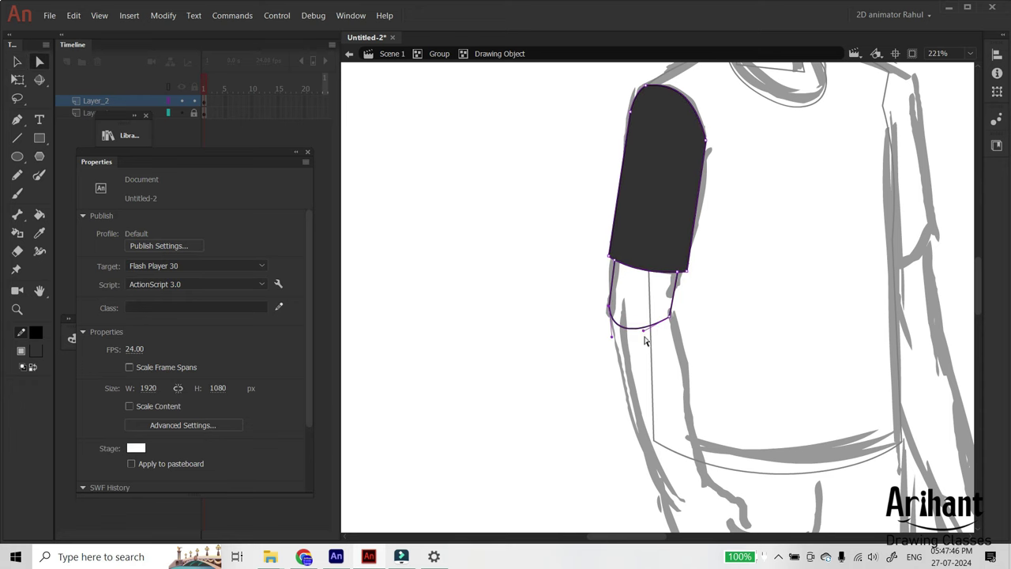
pyautogui.moveTo(656, 346); pyautogui.dragTo(644, 269)
pyautogui.press('v')
pyautogui.doubleClick(702, 314)
# Step: Draw a rectangle over the left forearm, delete its fill, and align its upper corners with the elbow
pyautogui.click(641, 296)
pyautogui.press('r')
pyautogui.moveTo(581, 261); pyautogui.dragTo(655, 364)
pyautogui.press('v')
pyautogui.doubleClick(623, 312)
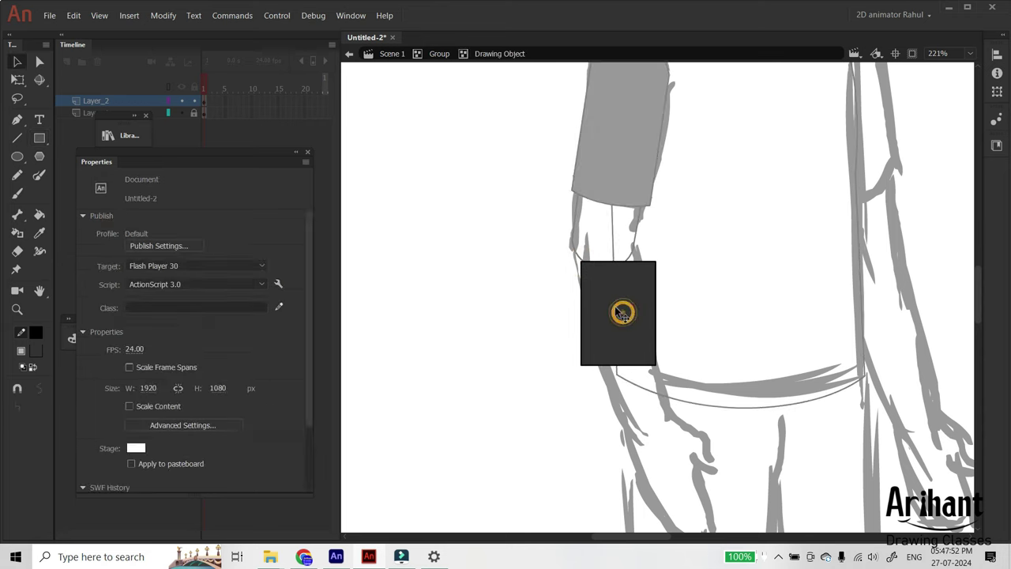
pyautogui.click(623, 313)
pyautogui.press('Delete')
pyautogui.moveTo(582, 264); pyautogui.dragTo(574, 249)
pyautogui.moveTo(655, 261); pyautogui.dragTo(634, 246)
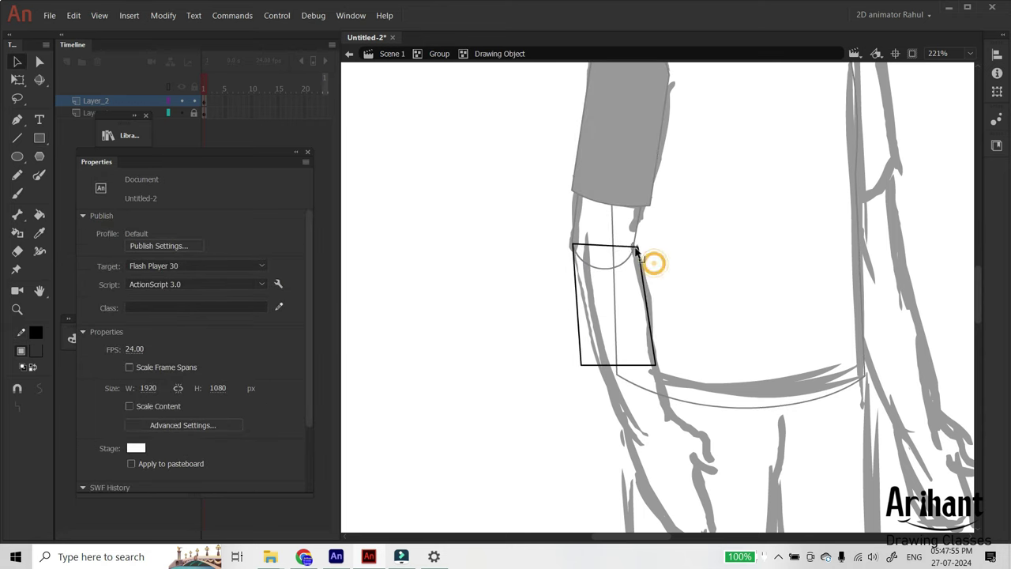
# Step: Extend the forearm outline to the wrist, curve its sides, round its lower end, and leave the object
pyautogui.scroll(-3, 653, 264)
pyautogui.moveTo(554, 251); pyautogui.dragTo(611, 330)
pyautogui.moveTo(629, 251); pyautogui.dragTo(643, 318)
pyautogui.moveTo(634, 268); pyautogui.dragTo(566, 222)
pyautogui.moveTo(627, 323); pyautogui.dragTo(627, 333)
pyautogui.moveTo(622, 185); pyautogui.dragTo(619, 171)
pyautogui.doubleClick(655, 173)
pyautogui.click(657, 175)
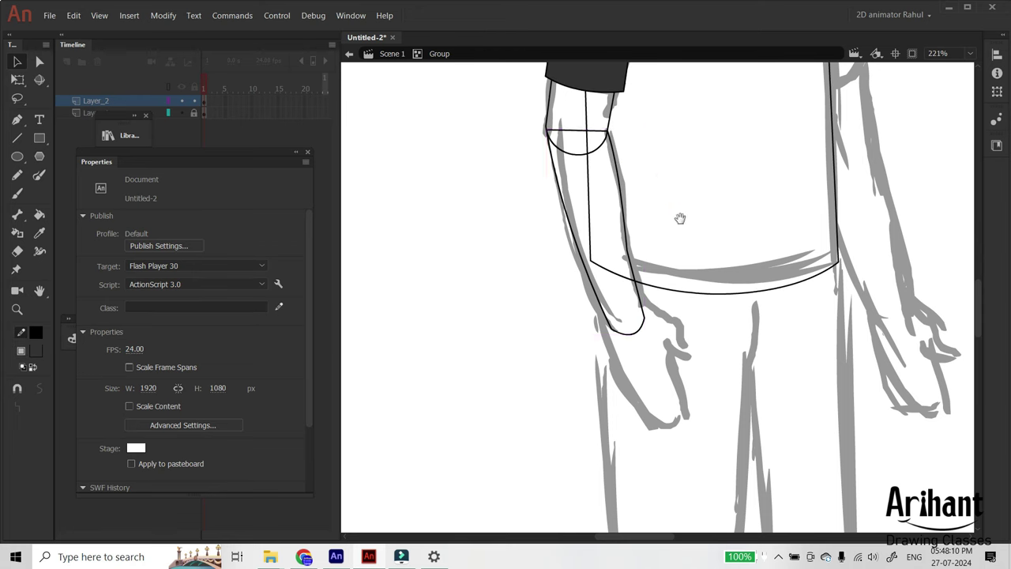
# Step: Draw a rectangle over the left hand and delete its fill
pyautogui.moveTo(680, 219); pyautogui.dragTo(634, 145)
pyautogui.press('r')
pyautogui.moveTo(595, 275); pyautogui.dragTo(653, 361)
pyautogui.press('v')
pyautogui.doubleClick(626, 323)
pyautogui.press('Delete')
pyautogui.scroll(3, 592, 247)
pyautogui.moveTo(591, 247); pyautogui.dragTo(514, 222)
pyautogui.moveTo(652, 230); pyautogui.dragTo(531, 119)
# Step: Reshape the hand outline's inner side into a protruding thumb with a rounded tip
pyautogui.moveTo(549, 159); pyautogui.dragTo(616, 172)
pyautogui.moveTo(626, 236); pyautogui.dragTo(653, 249)
pyautogui.moveTo(635, 213); pyautogui.dragTo(631, 218)
pyautogui.moveTo(652, 272)
pyautogui.mouseDown()
pyautogui.moveTo(622, 271)
pyautogui.moveTo(643, 267)
pyautogui.mouseUp()
pyautogui.moveTo(651, 250); pyautogui.dragTo(657, 236)
pyautogui.moveTo(644, 261)
pyautogui.mouseDown()
pyautogui.moveTo(660, 243)
pyautogui.moveTo(626, 260)
pyautogui.mouseUp()
pyautogui.moveTo(638, 255); pyautogui.dragTo(579, 203)
pyautogui.moveTo(605, 236); pyautogui.dragTo(573, 264)
pyautogui.moveTo(578, 204); pyautogui.dragTo(635, 263)
pyautogui.moveTo(587, 242); pyautogui.dragTo(585, 214)
pyautogui.moveTo(601, 223)
pyautogui.mouseDown()
pyautogui.moveTo(620, 256)
pyautogui.moveTo(614, 235)
pyautogui.mouseUp()
# Step: Align the left hand outline's outer upper corner with the wrist and curve its outer side along the sketch
pyautogui.moveTo(556, 169); pyautogui.dragTo(481, 147)
pyautogui.moveTo(556, 219); pyautogui.dragTo(505, 269)
pyautogui.moveTo(496, 220); pyautogui.dragTo(493, 209)
pyautogui.moveTo(504, 271); pyautogui.dragTo(510, 279)
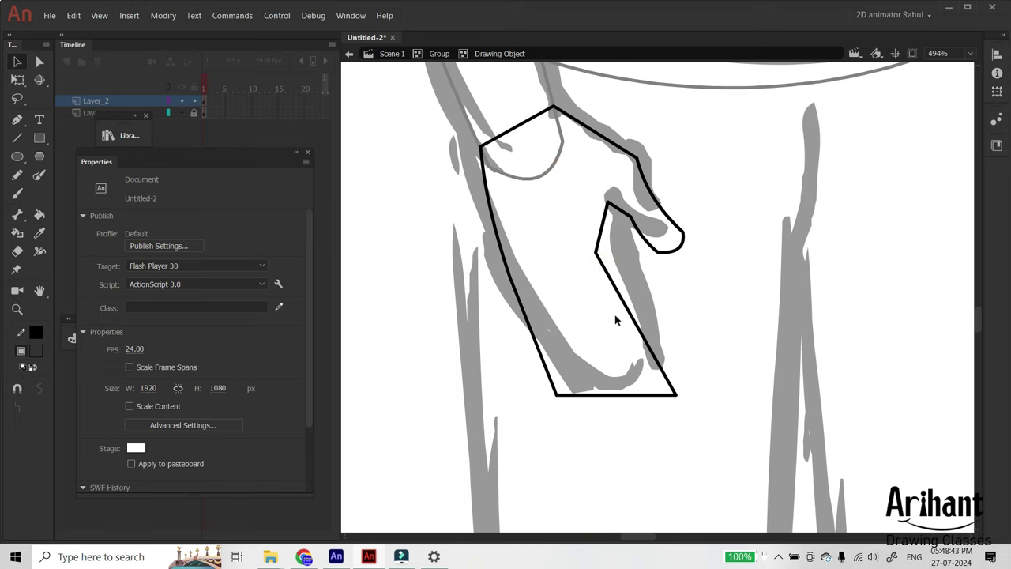
# Step: Delete the excess segment below the left thumb and extend the inner side along the sketched index finger
pyautogui.moveTo(593, 255); pyautogui.dragTo(637, 278)
pyautogui.click(626, 235)
pyautogui.click(608, 202)
pyautogui.press('Delete')
pyautogui.moveTo(607, 265); pyautogui.dragTo(682, 339)
pyautogui.moveTo(643, 274); pyautogui.dragTo(631, 284)
# Step: Bring the left index finger's other side back up toward the palm, curving its sides and rounding its tip
pyautogui.moveTo(681, 339); pyautogui.dragTo(586, 253)
pyautogui.moveTo(619, 303); pyautogui.dragTo(611, 310)
pyautogui.moveTo(660, 372); pyautogui.dragTo(656, 377)
pyautogui.moveTo(630, 338); pyautogui.dragTo(608, 310)
pyautogui.moveTo(596, 280)
pyautogui.mouseDown()
pyautogui.moveTo(578, 250)
pyautogui.moveTo(590, 272)
pyautogui.mouseUp()
pyautogui.click(628, 335)
pyautogui.press('a')
pyautogui.click(679, 335)
pyautogui.press('v')
pyautogui.click(672, 355)
pyautogui.keyDown('shift'); pyautogui.click(658, 333); pyautogui.keyUp('shift')
pyautogui.keyDown('shift'); pyautogui.click(638, 354); pyautogui.keyUp('shift')
pyautogui.keyDown('shift'); pyautogui.click(602, 292); pyautogui.keyUp('shift')
pyautogui.scroll(-3, 670, 309)
pyautogui.moveTo(651, 314); pyautogui.dragTo(655, 318)
pyautogui.hotkey('ctrl', 'z')
# Step: Pull the left hand outline's lower corners and loose end away from the finger area
pyautogui.click(675, 332)
pyautogui.moveTo(555, 322); pyautogui.dragTo(531, 336)
pyautogui.moveTo(674, 322); pyautogui.dragTo(684, 379)
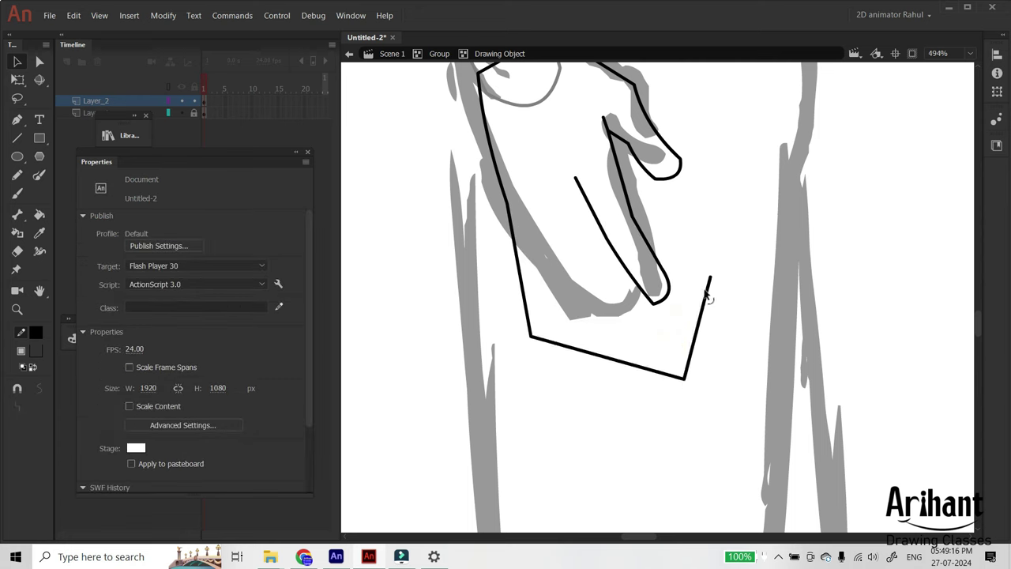
pyautogui.moveTo(711, 278); pyautogui.dragTo(766, 317)
# Step: Duplicate the left index finger's lines for the other three fingers and rotate the copies to fit the hand
pyautogui.click(660, 301)
pyautogui.keyDown('shift'); pyautogui.click(636, 284); pyautogui.keyUp('shift')
pyautogui.keyDown('shift'); pyautogui.click(600, 227); pyautogui.keyUp('shift')
pyautogui.moveTo(656, 300)
pyautogui.keyDown('alt'); pyautogui.mouseDown()
pyautogui.moveTo(635, 323)
pyautogui.moveTo(644, 319)
pyautogui.mouseUp(); pyautogui.keyUp('alt')
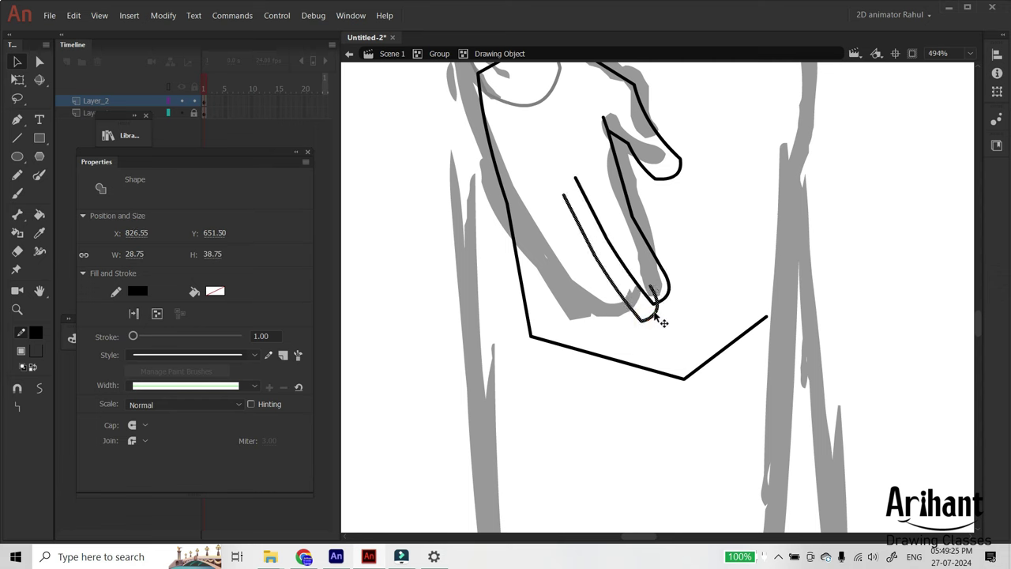
pyautogui.press('q')
pyautogui.moveTo(666, 195); pyautogui.dragTo(672, 200)
pyautogui.press('v')
pyautogui.moveTo(621, 302)
pyautogui.mouseDown()
pyautogui.moveTo(583, 302)
pyautogui.moveTo(573, 323)
pyautogui.mouseUp()
pyautogui.hotkey('ctrl', 'z')
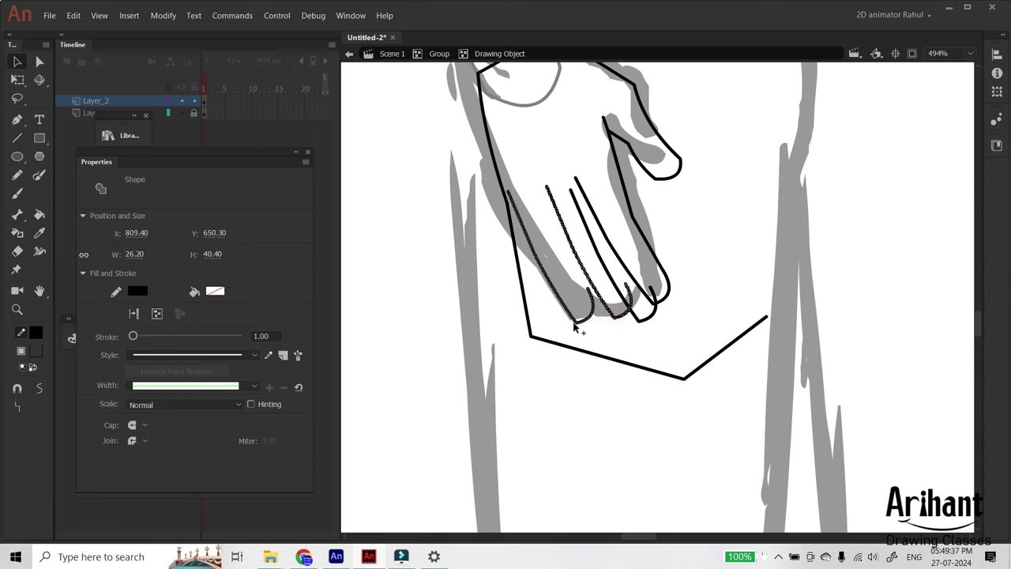
pyautogui.click(620, 227)
pyautogui.click(567, 195)
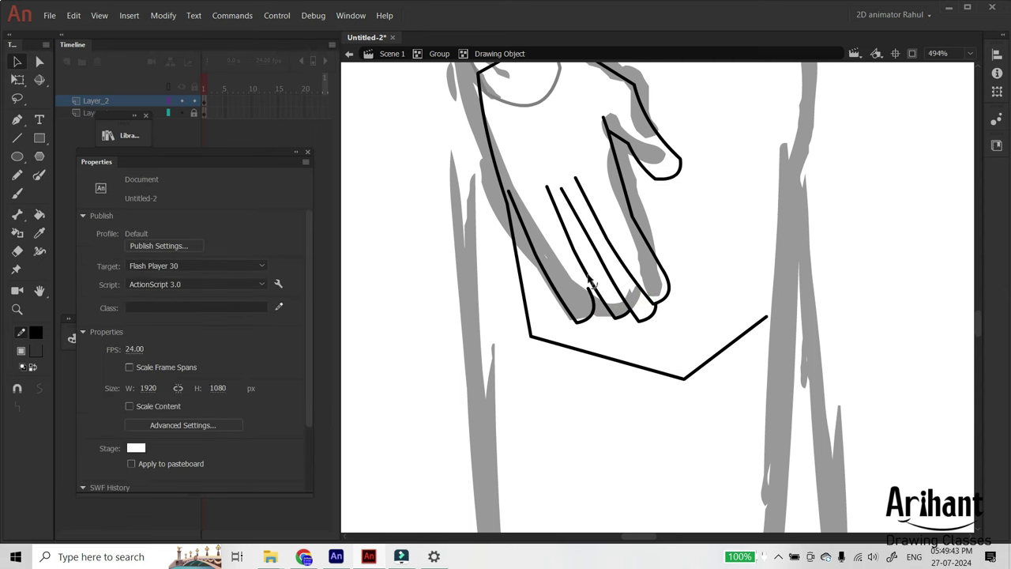
# Step: Remove an anchor point from the left little finger's tip and round the tip again
pyautogui.moveTo(581, 235); pyautogui.dragTo(657, 284)
pyautogui.press('p')
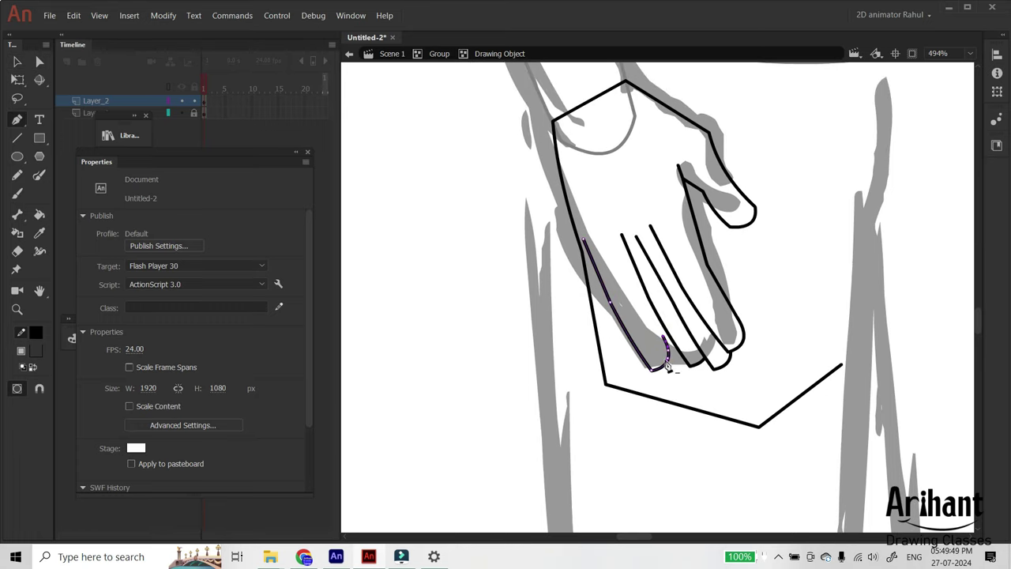
pyautogui.press('a')
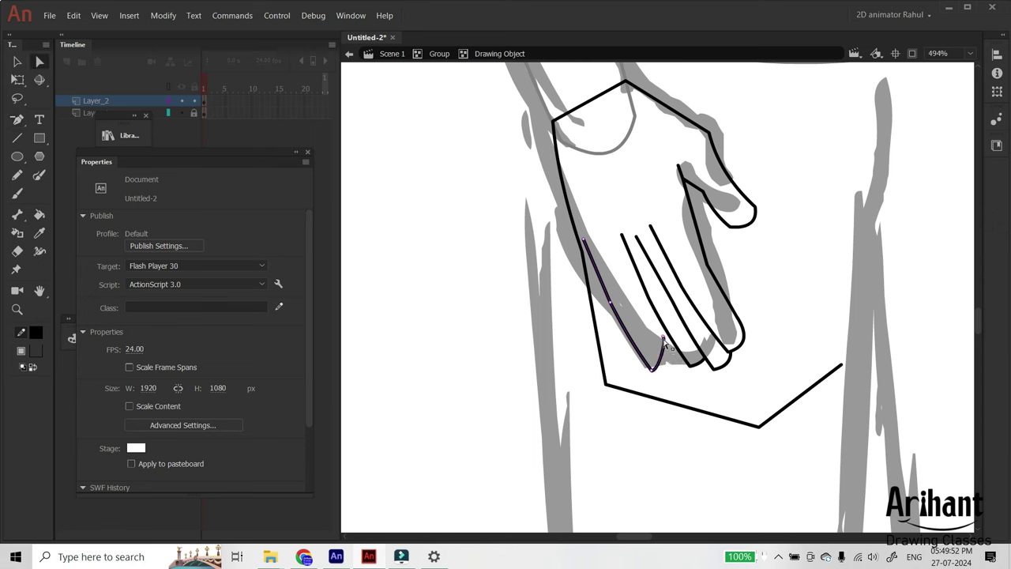
pyautogui.moveTo(665, 345); pyautogui.dragTo(661, 374)
pyautogui.click(639, 319)
pyautogui.press('v')
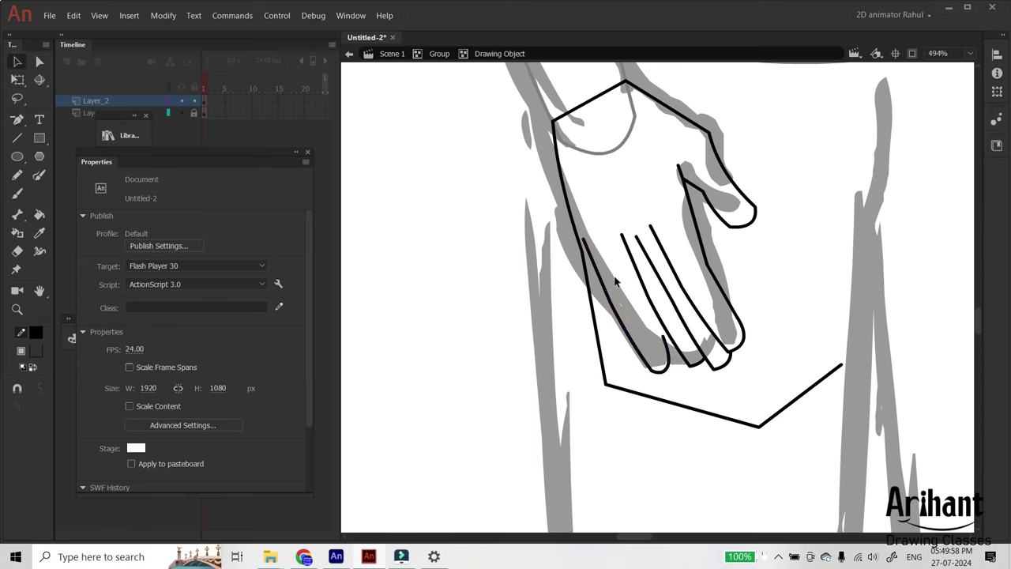
# Step: Detach the surplus lower part of the left hand's outer side and join the remaining edge to the little finger
pyautogui.click(584, 264)
pyautogui.moveTo(585, 269)
pyautogui.mouseDown()
pyautogui.moveTo(585, 282)
pyautogui.moveTo(514, 289)
pyautogui.mouseUp()
pyautogui.moveTo(584, 249); pyautogui.dragTo(586, 252)
pyautogui.click(546, 369)
pyautogui.moveTo(518, 345)
pyautogui.mouseDown()
pyautogui.moveTo(625, 290)
pyautogui.moveTo(668, 340)
pyautogui.mouseUp()
pyautogui.click(526, 372)
# Step: Delete the overlapping finger segments and extend the little finger's inner line up to the ring finger
pyautogui.click(636, 303)
pyautogui.moveTo(632, 286); pyautogui.dragTo(669, 348)
pyautogui.click(669, 349)
pyautogui.press('Delete')
pyautogui.moveTo(621, 259)
pyautogui.mouseDown()
pyautogui.moveTo(642, 280)
pyautogui.moveTo(650, 317)
pyautogui.mouseUp()
pyautogui.click(641, 271)
pyautogui.press('Delete')
pyautogui.moveTo(621, 235); pyautogui.dragTo(635, 248)
pyautogui.moveTo(604, 351); pyautogui.dragTo(616, 320)
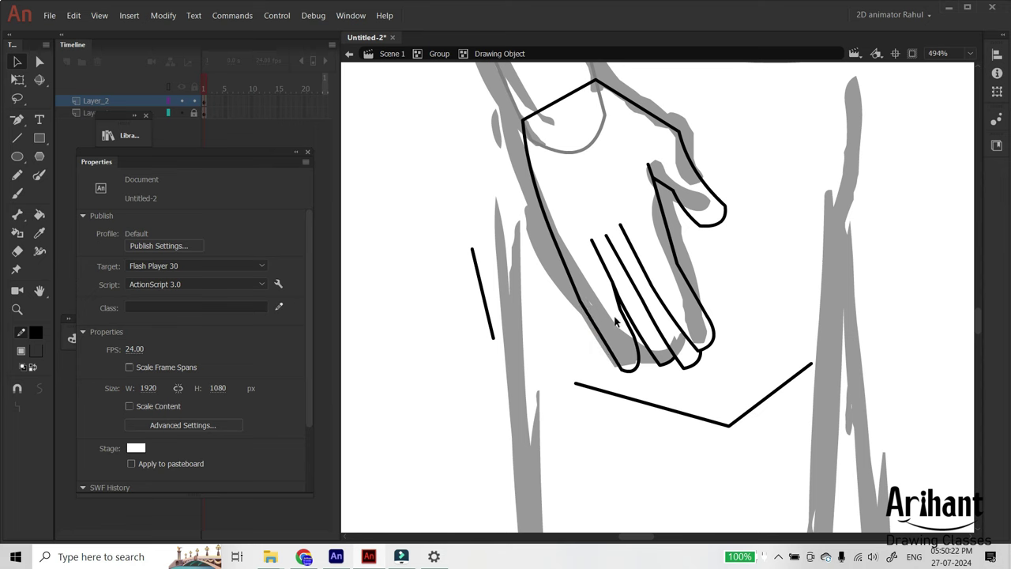
# Step: Delete the leftover outline segments around the left hand and leave the hand object
pyautogui.click(483, 290)
pyautogui.press('Delete')
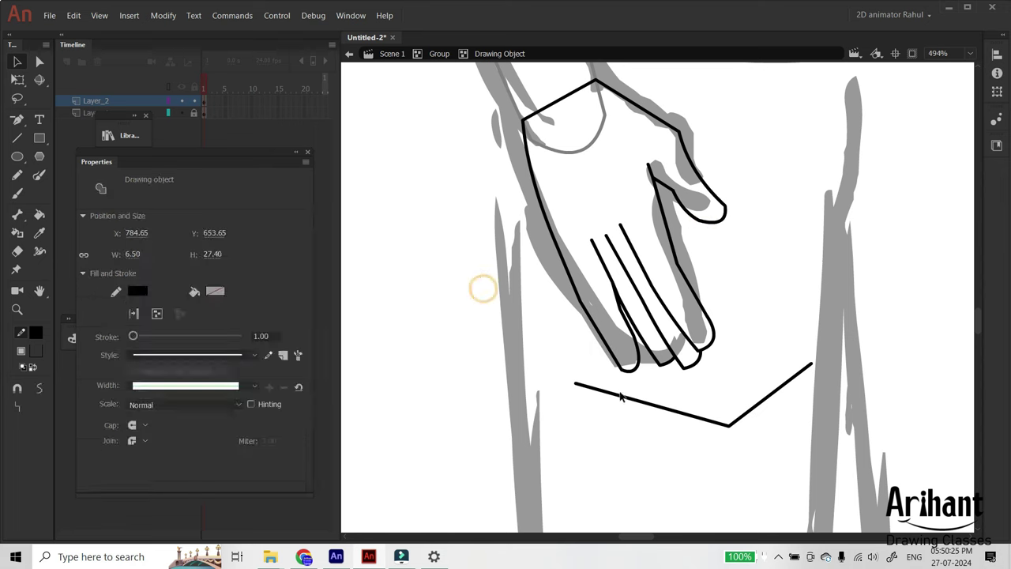
pyautogui.click(622, 397)
pyautogui.press('Delete')
pyautogui.click(749, 410)
pyautogui.press('Delete')
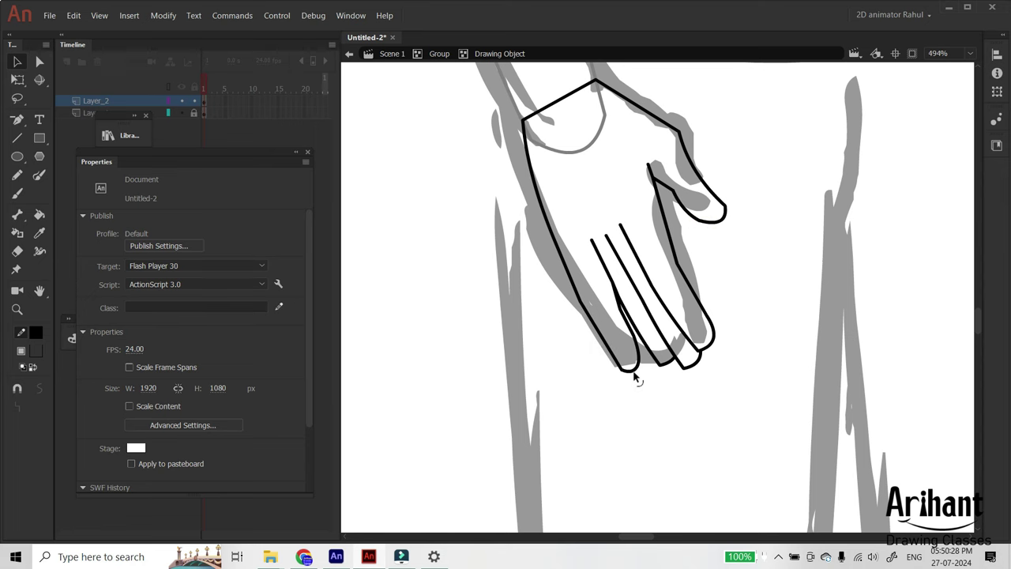
pyautogui.hotkey('ctrl', '-')
pyautogui.moveTo(776, 286); pyautogui.dragTo(618, 334)
pyautogui.doubleClick(618, 334)
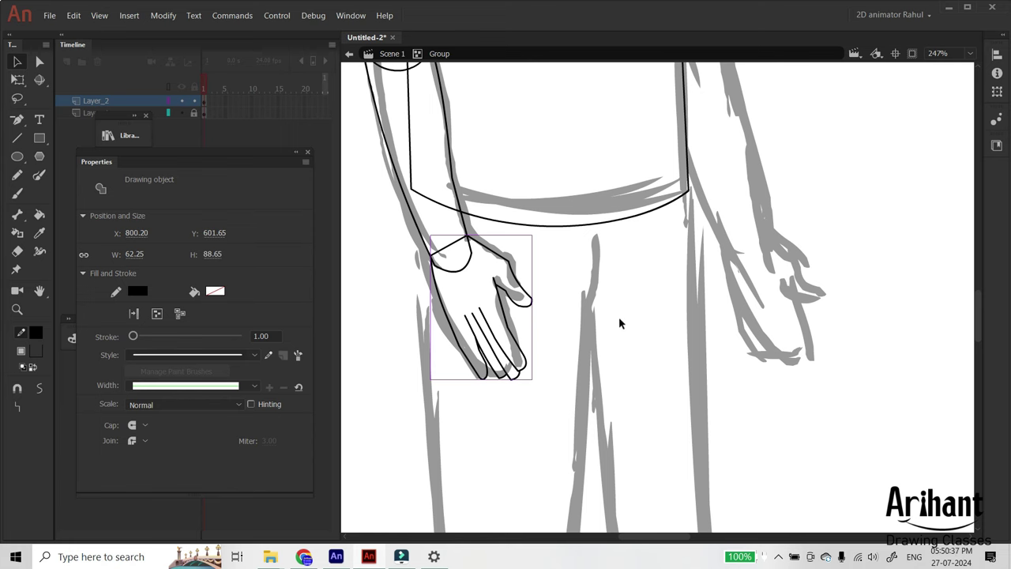
# Step: Save the document as "Man animation drawing to animation" in the Adobe animate course folder under 00_Animation practice
pyautogui.hotkey('ctrl', 's')
pyautogui.write('sss')
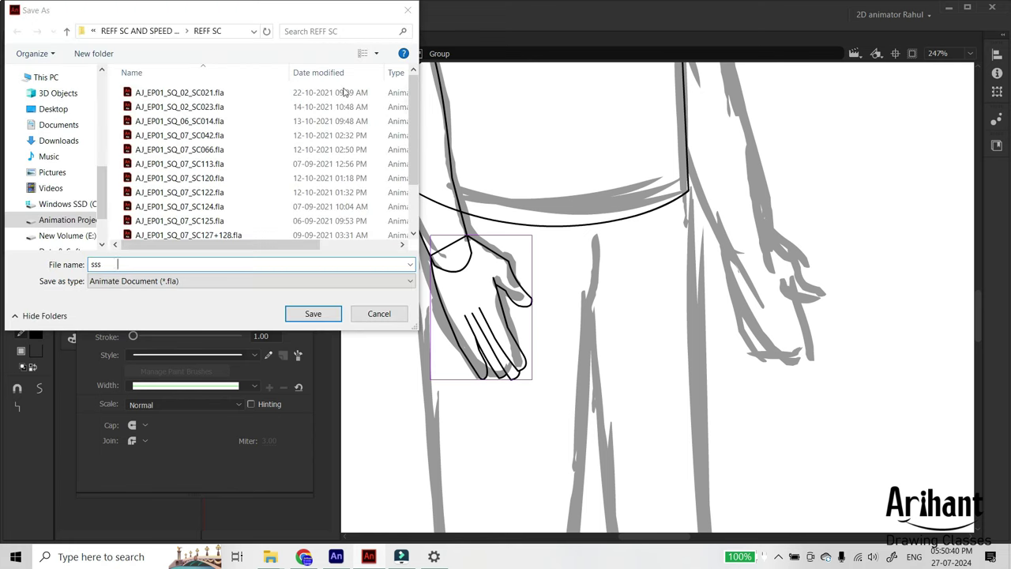
pyautogui.click(162, 32)
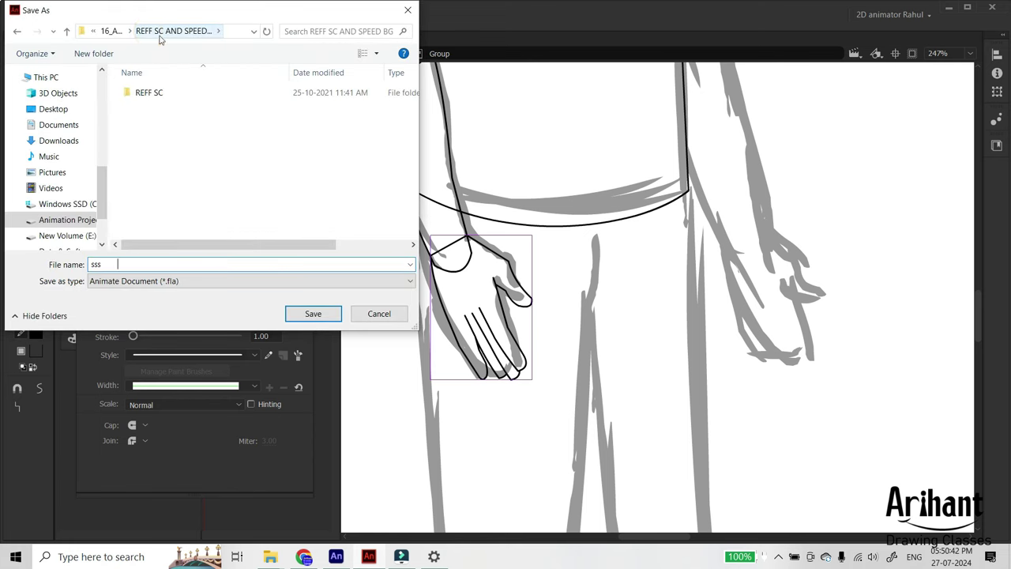
pyautogui.click(114, 32)
pyautogui.click(118, 31)
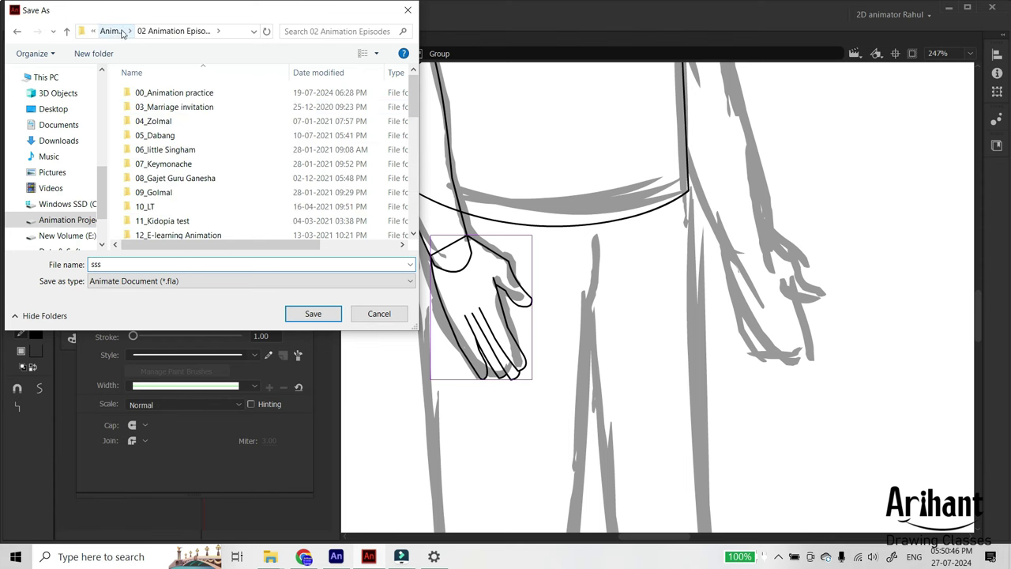
pyautogui.click(114, 36)
pyautogui.doubleClick(143, 106)
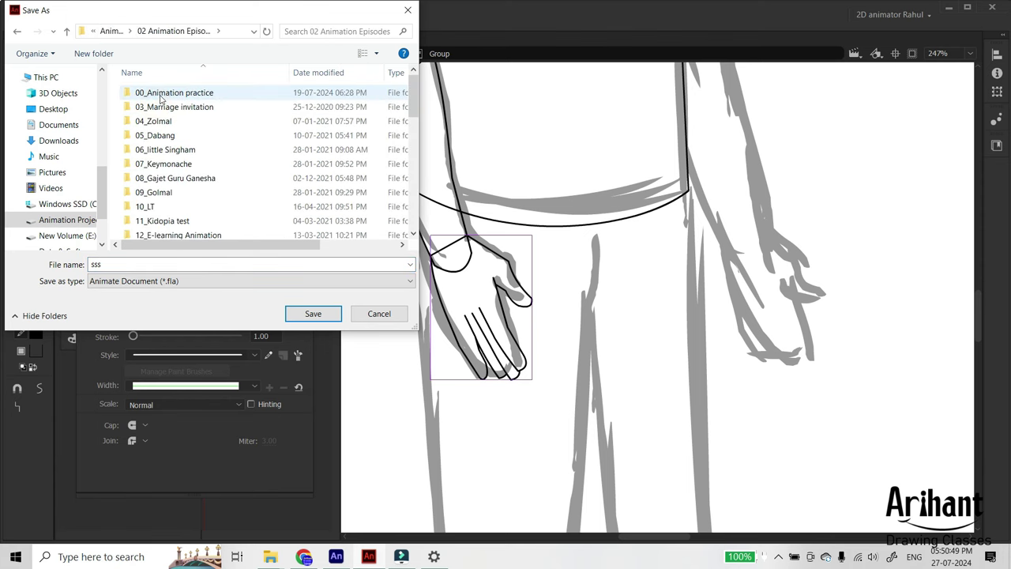
pyautogui.doubleClick(161, 93)
pyautogui.doubleClick(368, 106)
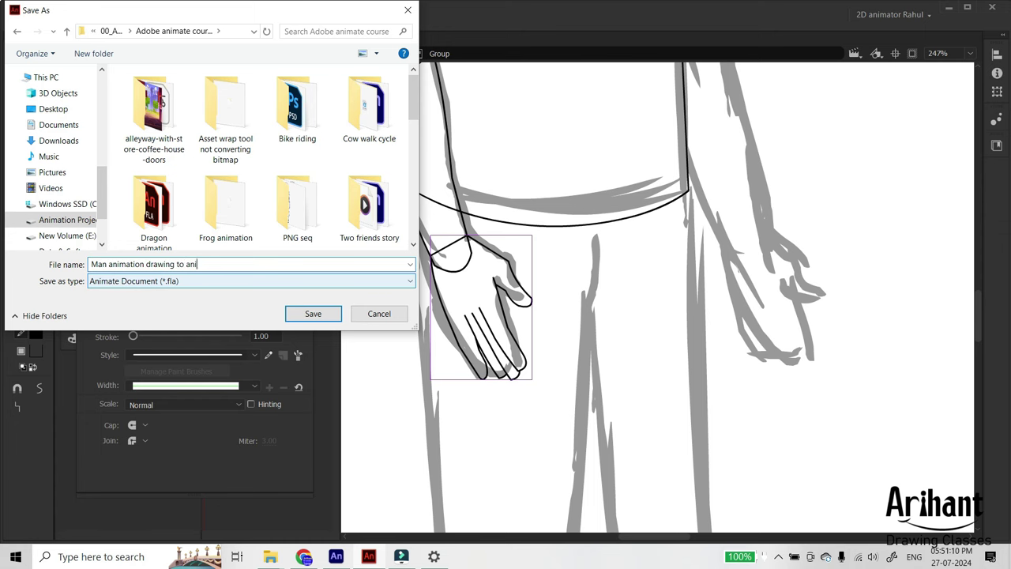
pyautogui.press('Return')
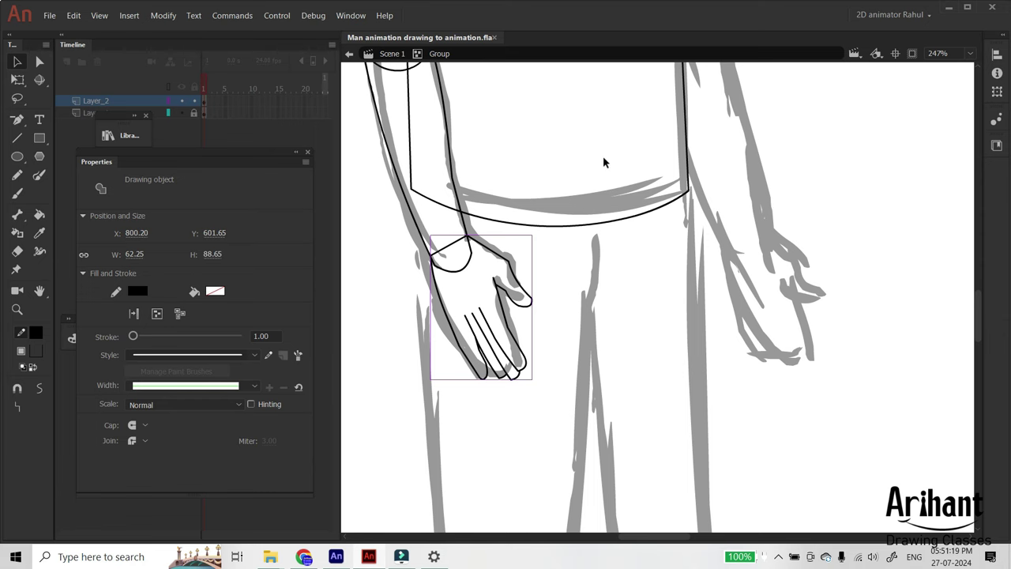
# Step: Duplicate the left sleeve, upper arm and forearm onto the right shoulder and rotate the copy to follow the sketch
pyautogui.hotkey('ctrl', '-')
pyautogui.moveTo(595, 144); pyautogui.dragTo(569, 194)
pyautogui.click(531, 182)
pyautogui.keyDown('shift'); pyautogui.click(540, 312); pyautogui.keyUp('shift')
pyautogui.moveTo(525, 159); pyautogui.dragTo(647, 158)
pyautogui.press('q')
pyautogui.moveTo(670, 95); pyautogui.dragTo(649, 119)
pyautogui.click(700, 118)
pyautogui.click(691, 292)
pyautogui.moveTo(715, 326); pyautogui.dragTo(702, 334)
pyautogui.hotkey('ctrl', 'z')
# Step: Rotate the right forearm so its upper edge lines up with the elbow
pyautogui.press('c')
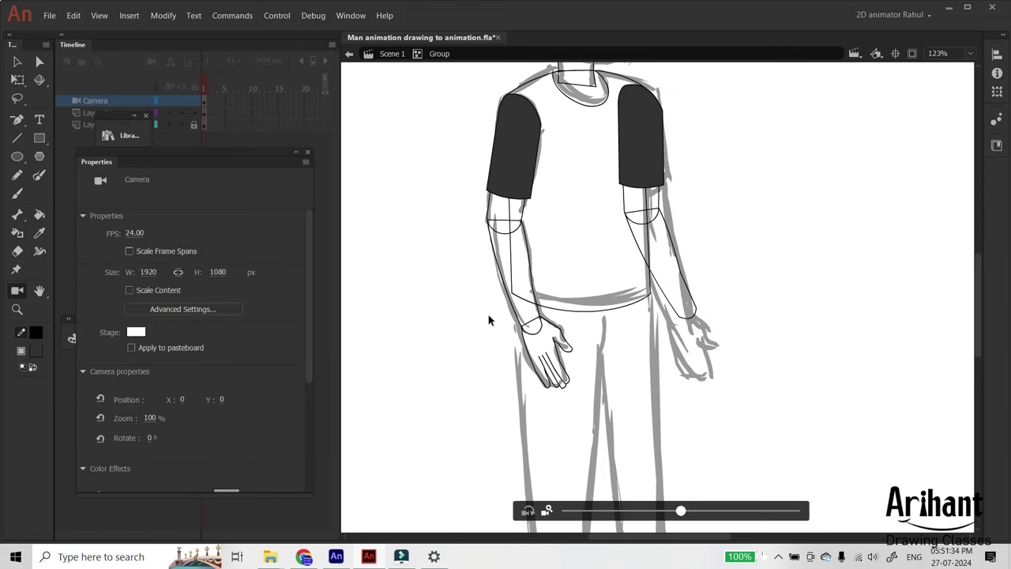
pyautogui.press('v')
pyautogui.click(700, 319)
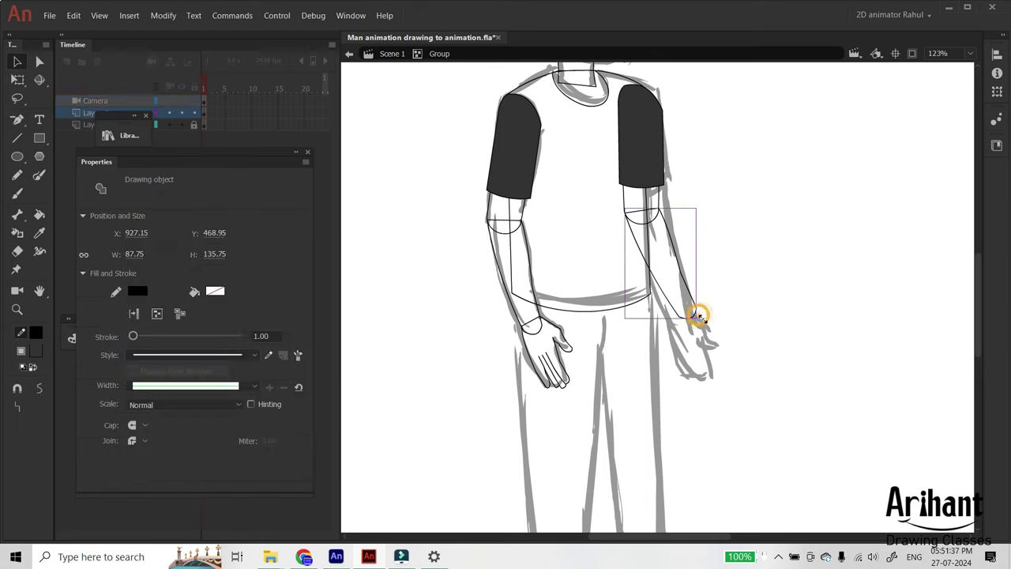
pyautogui.press('q')
pyautogui.moveTo(699, 323); pyautogui.dragTo(713, 310)
pyautogui.click(713, 310)
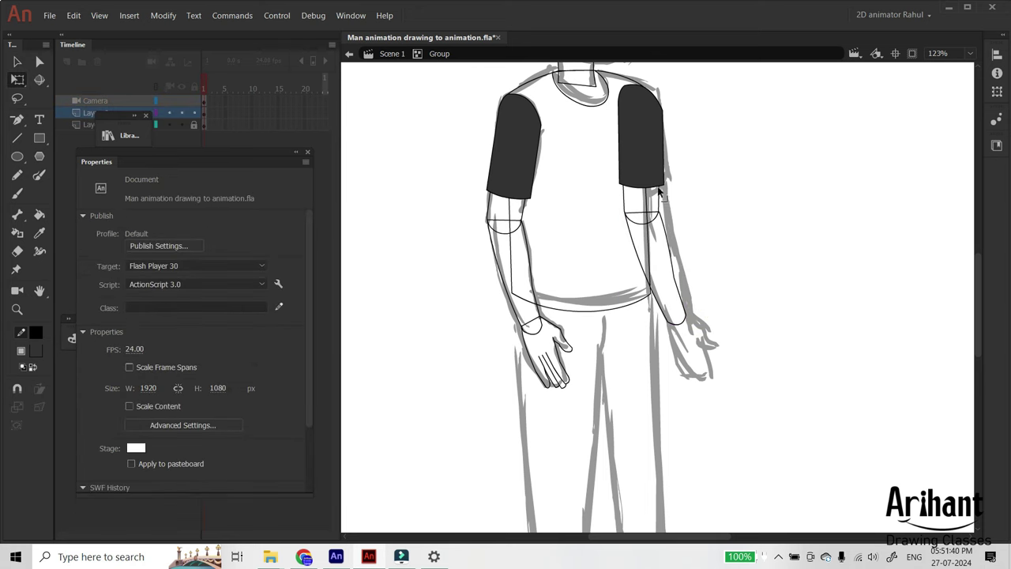
# Step: Rotate the right sleeve and upper arm outward with the forearm moved onto the elbow, and save the document
pyautogui.click(657, 180)
pyautogui.moveTo(710, 221)
pyautogui.mouseDown()
pyautogui.moveTo(695, 225)
pyautogui.moveTo(715, 231)
pyautogui.mouseUp()
pyautogui.click(670, 258)
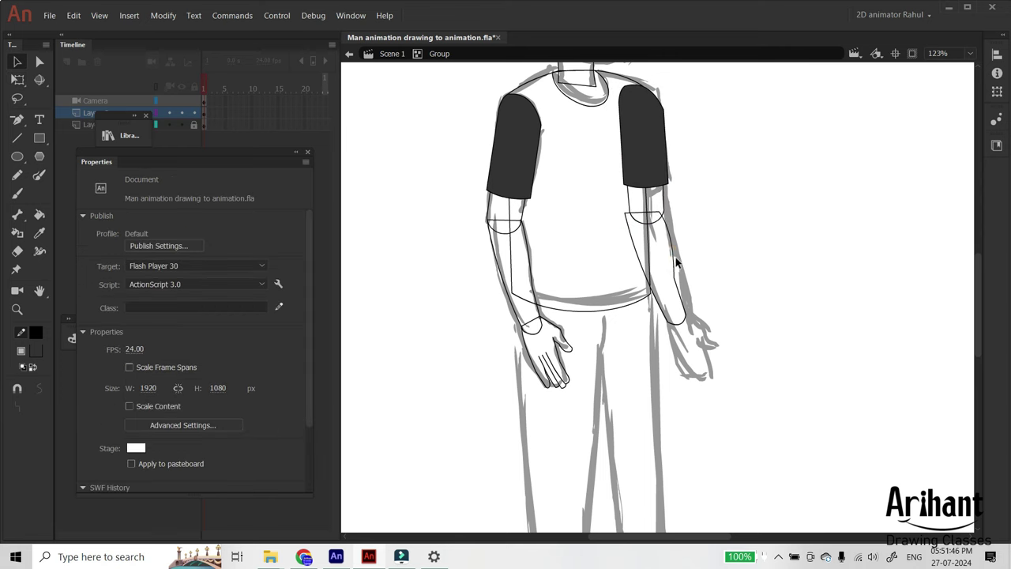
pyautogui.click(672, 275)
pyautogui.moveTo(672, 276); pyautogui.dragTo(685, 284)
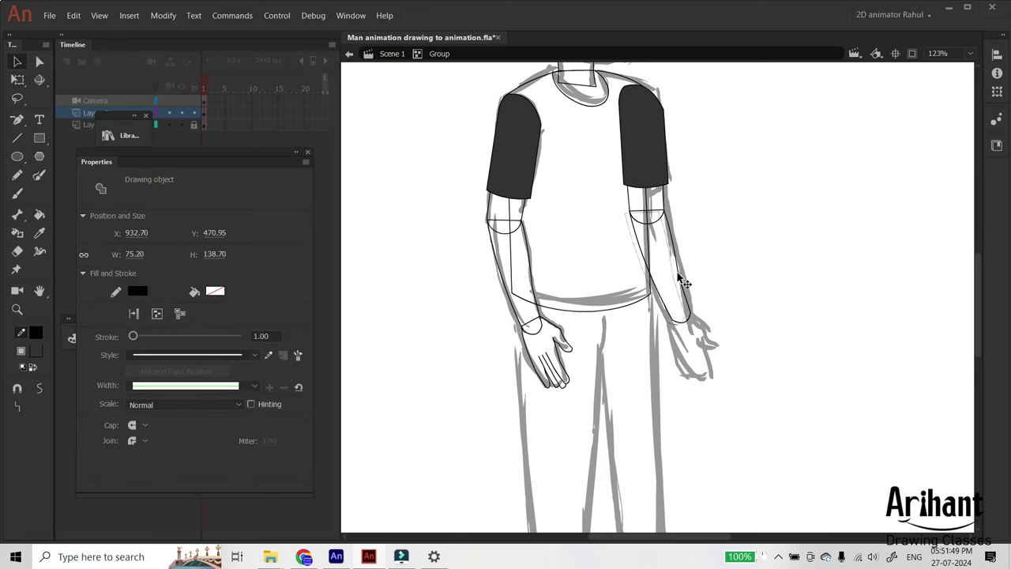
pyautogui.click(706, 276)
pyautogui.scroll(-3, 697, 278)
pyautogui.hotkey('ctrl', 's')
# Step: Draw a rectangle over the right hand, delete its fill, and open the shape for editing
pyautogui.scroll(-2, 694, 292)
pyautogui.scroll(1, 713, 203)
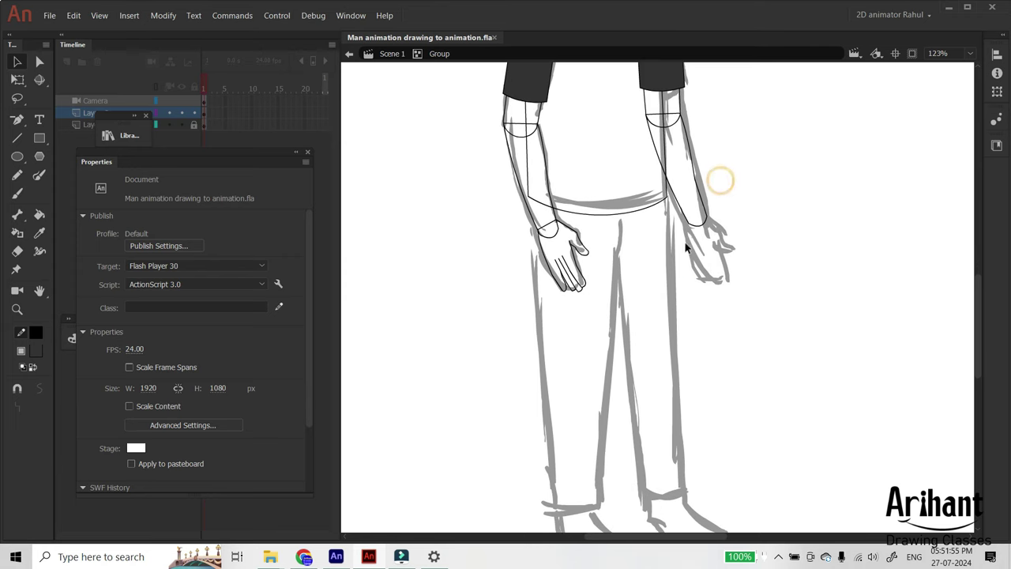
pyautogui.scroll(3, 691, 236)
pyautogui.moveTo(747, 154); pyautogui.dragTo(666, 232)
pyautogui.press('r')
pyautogui.moveTo(609, 207); pyautogui.dragTo(680, 293)
pyautogui.press('v')
pyautogui.click(649, 251)
pyautogui.doubleClick(648, 251)
# Step: Align the right hand outline with the wrist and reshape its outer side into a rounded thumb
pyautogui.moveTo(610, 208); pyautogui.dragTo(596, 210)
pyautogui.moveTo(679, 208)
pyautogui.mouseDown()
pyautogui.moveTo(632, 196)
pyautogui.moveTo(687, 267)
pyautogui.moveTo(664, 246)
pyautogui.mouseUp()
pyautogui.moveTo(680, 292); pyautogui.dragTo(627, 243)
pyautogui.moveTo(639, 247); pyautogui.dragTo(648, 308)
pyautogui.click(625, 257)
pyautogui.click(637, 275)
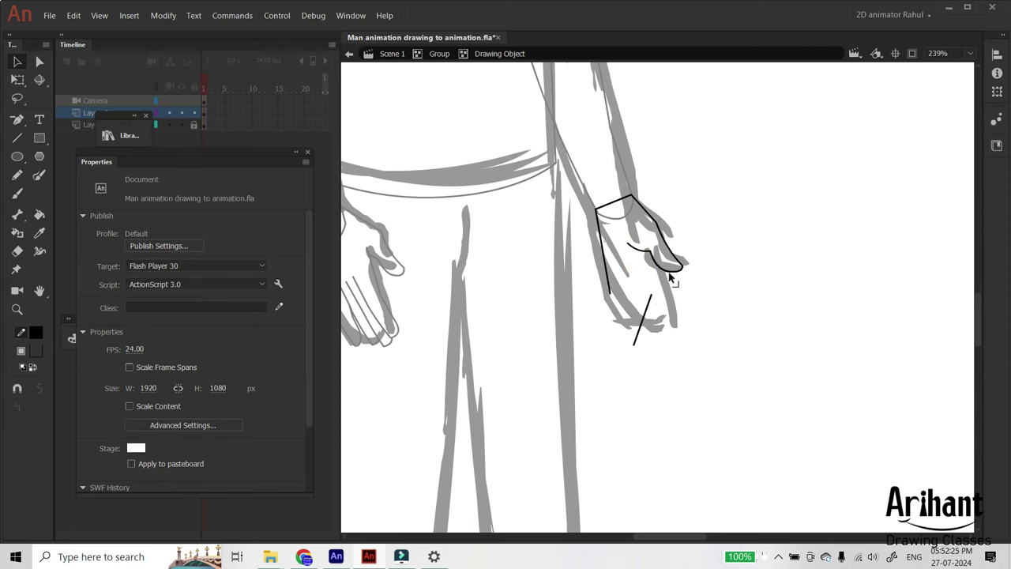
# Step: Form the right index finger below the thumb with curved sides and a rounded tip
pyautogui.moveTo(651, 300); pyautogui.dragTo(661, 276)
pyautogui.moveTo(665, 317); pyautogui.dragTo(675, 312)
pyautogui.moveTo(658, 266); pyautogui.dragTo(686, 285)
pyautogui.scroll(3, 742, 194)
pyautogui.moveTo(634, 305); pyautogui.dragTo(645, 175)
pyautogui.moveTo(681, 273); pyautogui.dragTo(691, 280)
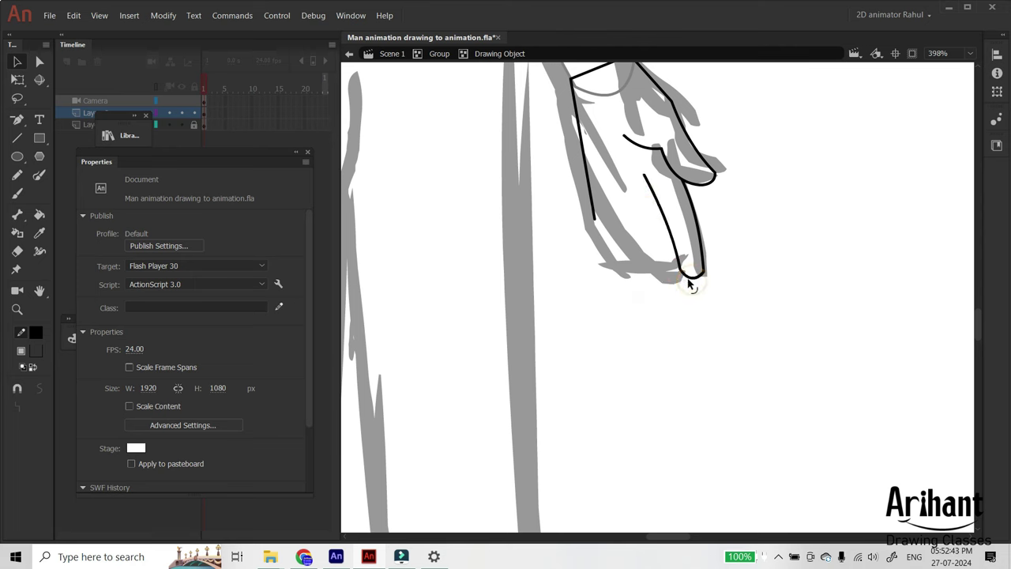
# Step: Duplicate the right index finger's lines for the remaining fingers and rotate the copies across the hand
pyautogui.click(692, 288)
pyautogui.moveTo(693, 289); pyautogui.dragTo(643, 282)
pyautogui.press('q')
pyautogui.moveTo(645, 171); pyautogui.dragTo(644, 179)
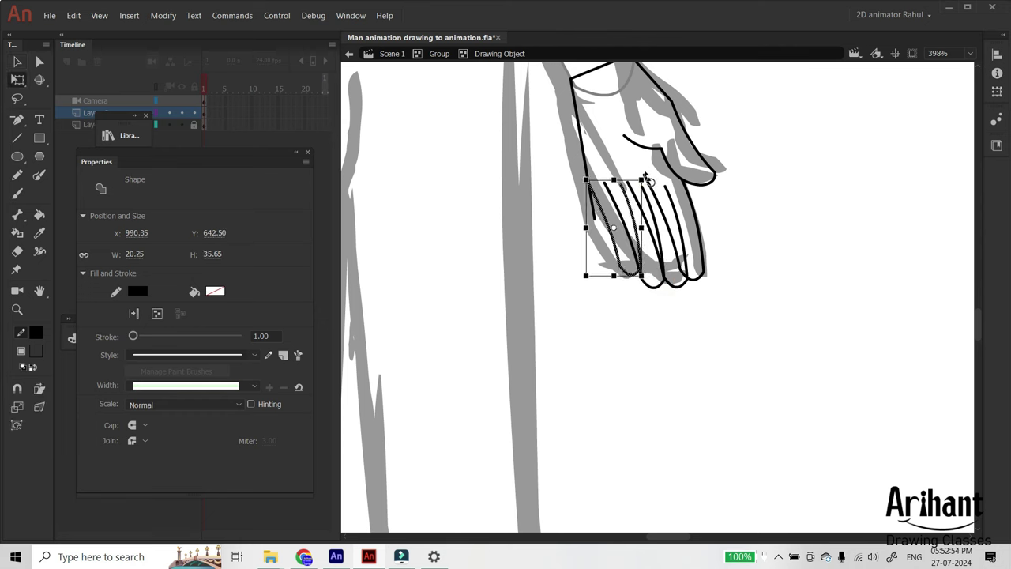
# Step: Delete the overlapping line pieces between the duplicated fingers of the right hand, leaving one line between neighbouring fingers
pyautogui.click(620, 149)
pyautogui.press('v')
pyautogui.click(594, 216)
pyautogui.press('Delete')
pyautogui.click(619, 214)
pyautogui.press('Delete')
pyautogui.click(654, 240)
pyautogui.press('Delete')
pyautogui.hotkey('ctrl', 'z')
pyautogui.hotkey('ctrl', 'z')
pyautogui.click(639, 241)
pyautogui.press('Delete')
pyautogui.click(659, 236)
pyautogui.press('Delete')
pyautogui.click(645, 269)
pyautogui.press('Delete')
pyautogui.click(686, 259)
pyautogui.press('Delete')
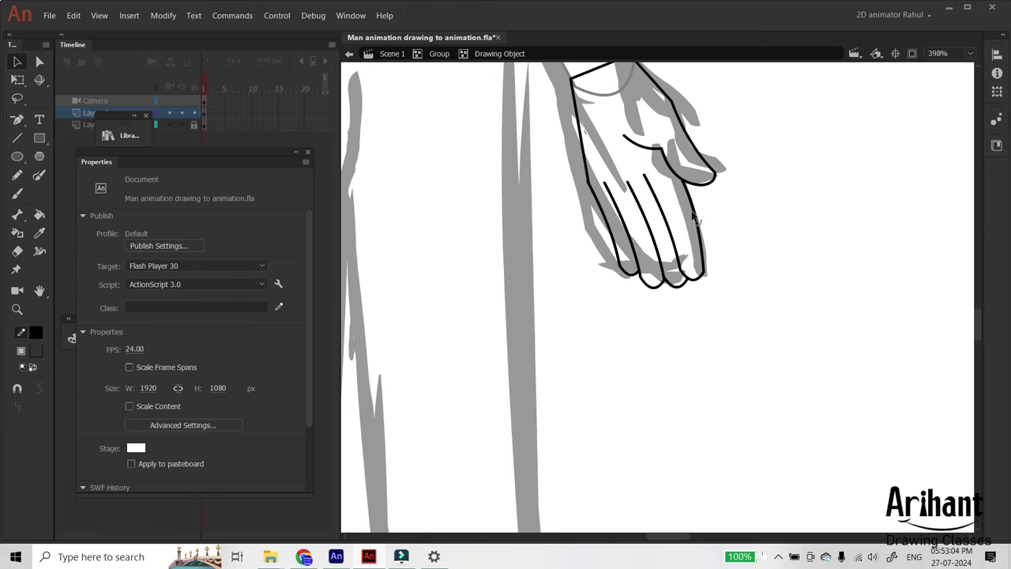
# Step: Remove the stray piece at the little finger's base and curve the palm's outer edge smoothly from wrist to finger
pyautogui.moveTo(632, 150); pyautogui.dragTo(684, 213)
pyautogui.moveTo(657, 247); pyautogui.dragTo(662, 255)
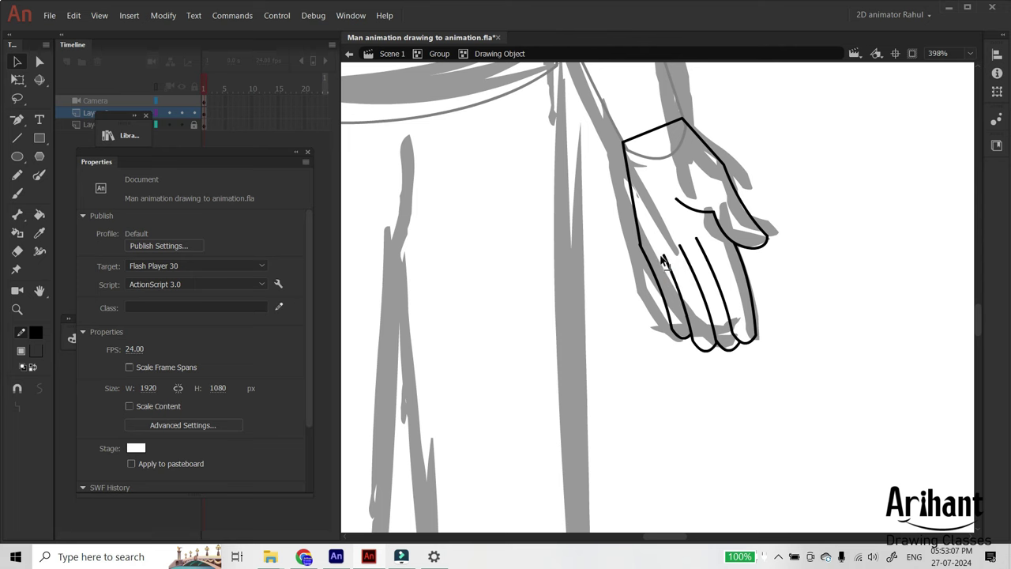
pyautogui.click(640, 247)
pyautogui.press('Delete')
pyautogui.moveTo(632, 195); pyautogui.dragTo(627, 197)
pyautogui.moveTo(639, 240); pyautogui.dragTo(642, 241)
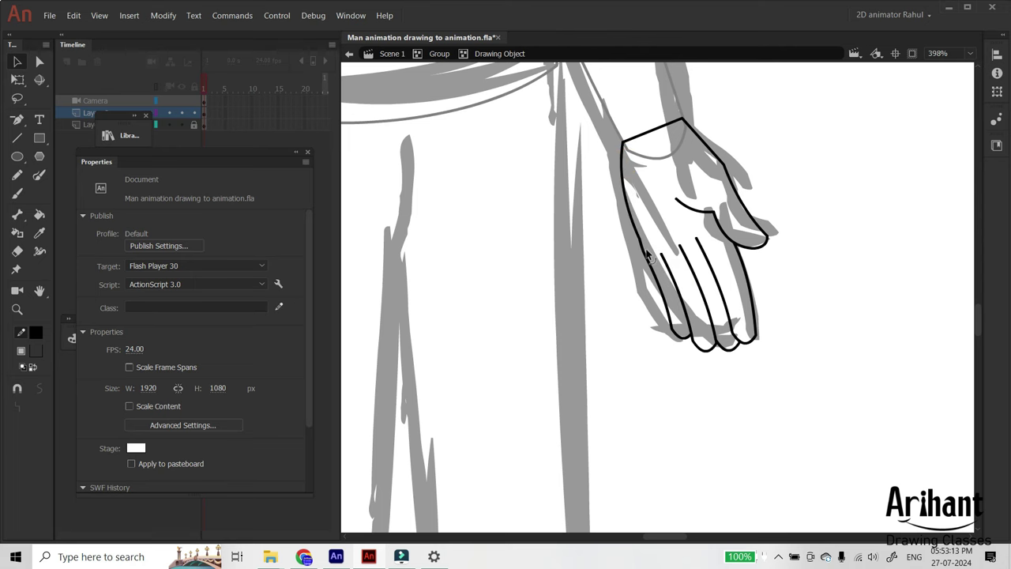
pyautogui.click(677, 330)
pyautogui.click(661, 255)
pyautogui.click(628, 195)
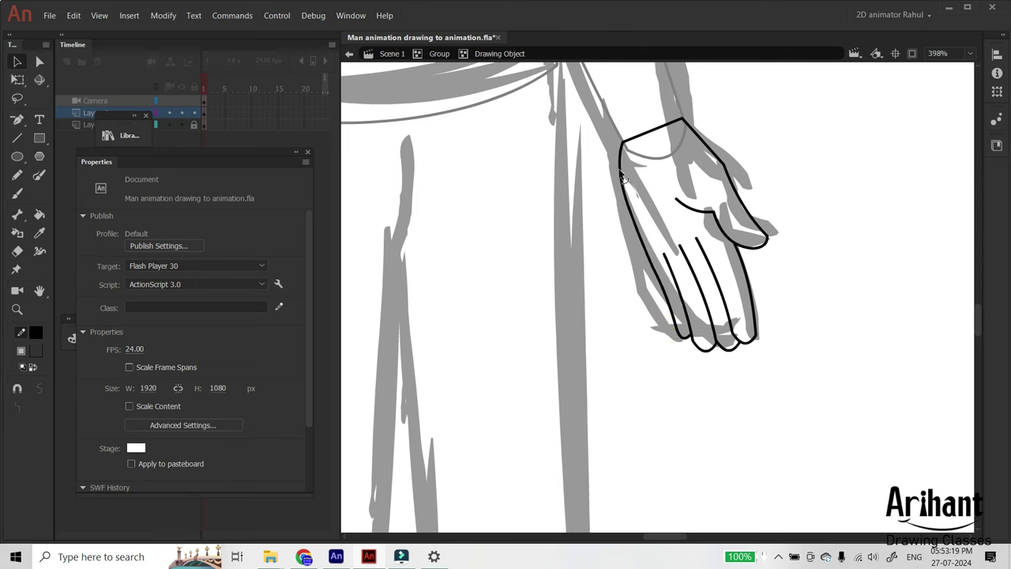
# Step: Add a curved line across the tops of the right hand's finger lines, and leave the hand shape
pyautogui.press('n')
pyautogui.press('v')
pyautogui.moveTo(650, 238)
pyautogui.mouseDown()
pyautogui.moveTo(687, 224)
pyautogui.moveTo(680, 233)
pyautogui.moveTo(698, 254)
pyautogui.mouseUp()
pyautogui.click(677, 238)
pyautogui.moveTo(711, 180); pyautogui.dragTo(717, 203)
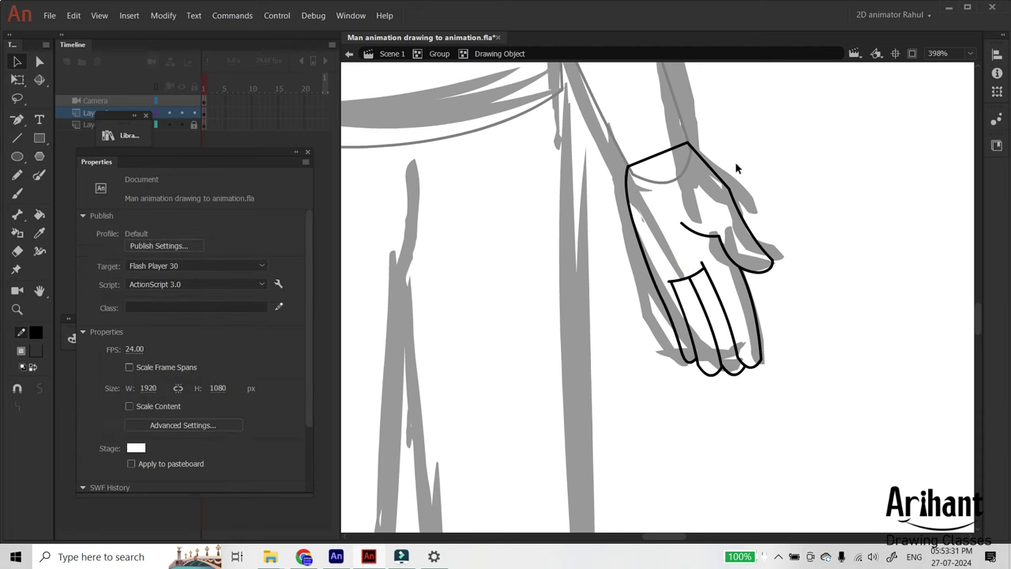
pyautogui.doubleClick(733, 148)
pyautogui.click(772, 115)
# Step: Draw a rectangle over the left trouser leg, open the shape for editing, and delete its fill
pyautogui.hotkey('ctrl', '-')
pyautogui.moveTo(626, 253); pyautogui.dragTo(702, 195)
pyautogui.hotkey('ctrl', '-')
pyautogui.hotkey('ctrl', '-')
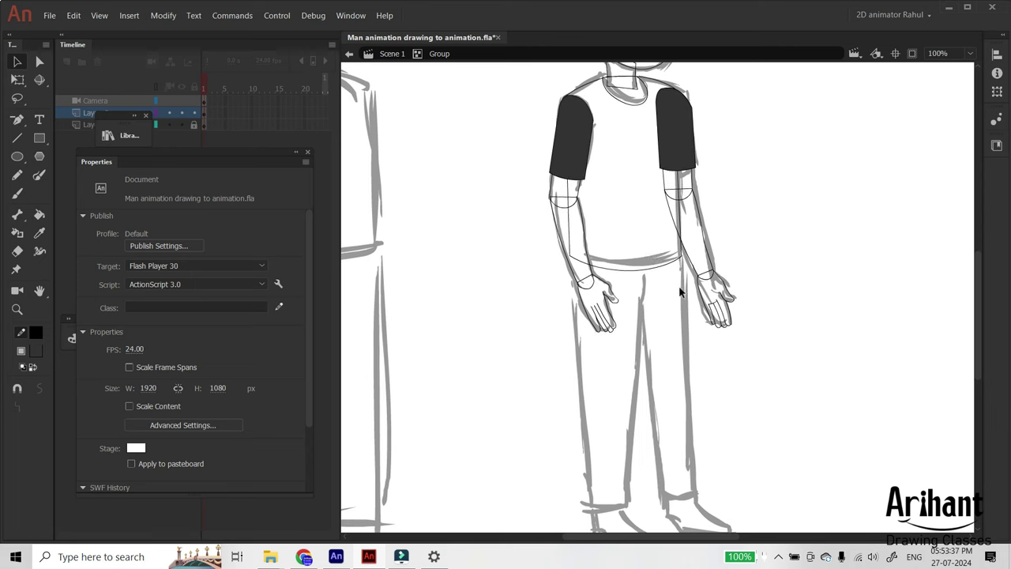
pyautogui.press('r')
pyautogui.scroll(-3, 655, 316)
pyautogui.moveTo(560, 242); pyautogui.dragTo(655, 382)
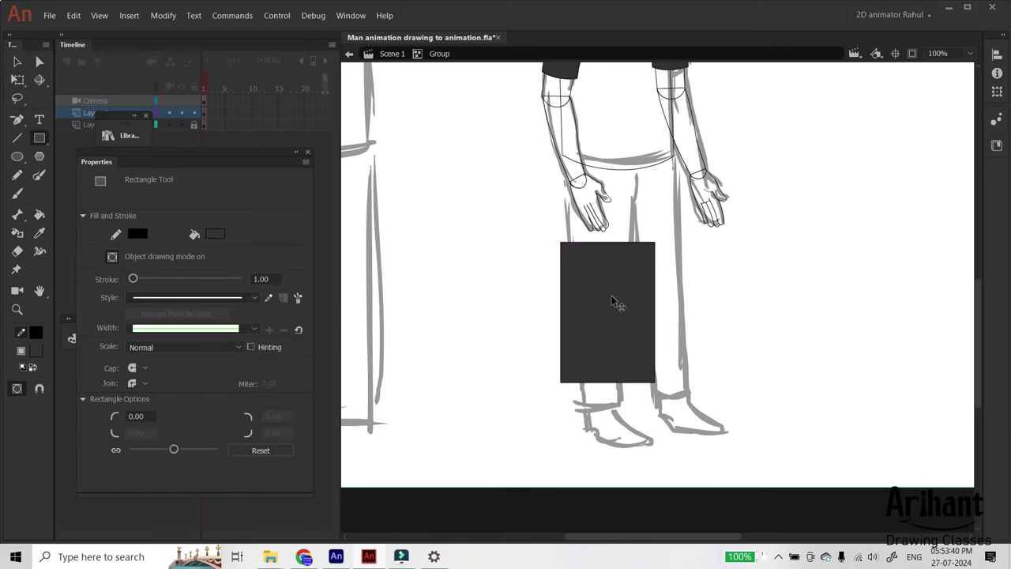
pyautogui.press('v')
pyautogui.click(617, 300)
pyautogui.doubleClick(615, 296)
pyautogui.click(605, 293)
pyautogui.press('Delete')
# Step: Fit the rectangle's corners to the left trouser leg from waist to ankle, curve the hem, and leave the shape
pyautogui.moveTo(654, 243)
pyautogui.mouseDown()
pyautogui.moveTo(637, 212)
pyautogui.moveTo(638, 187)
pyautogui.mouseUp()
pyautogui.moveTo(561, 241); pyautogui.dragTo(563, 155)
pyautogui.moveTo(560, 382); pyautogui.dragTo(581, 405)
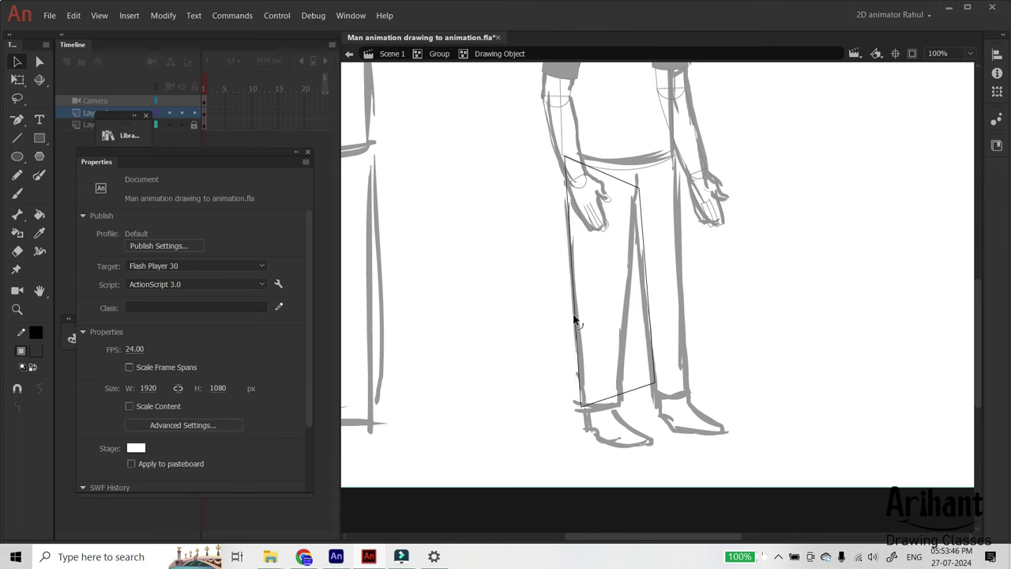
pyautogui.moveTo(655, 384); pyautogui.dragTo(600, 411)
pyautogui.moveTo(638, 215); pyautogui.dragTo(636, 195)
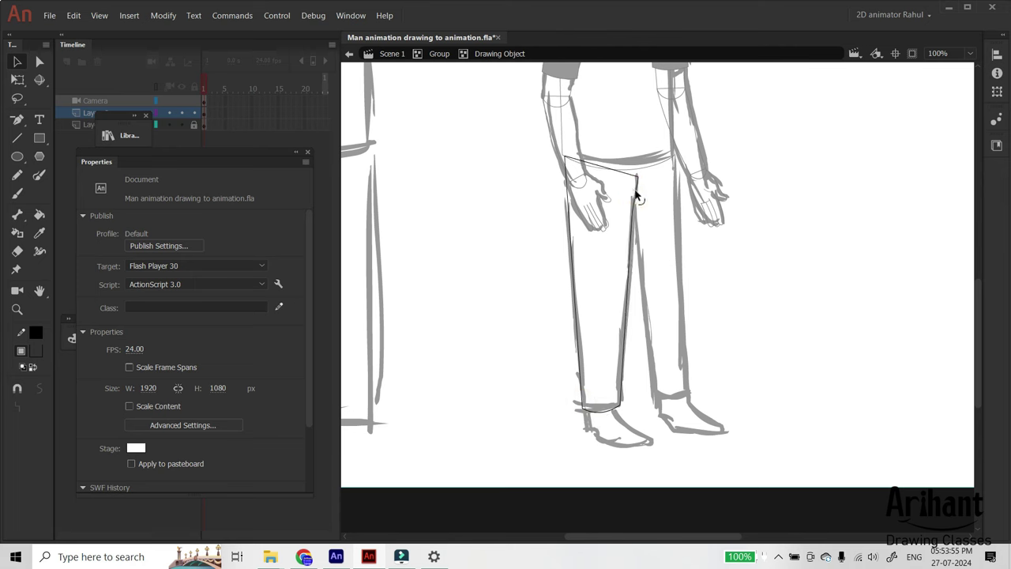
pyautogui.moveTo(600, 416); pyautogui.dragTo(600, 410)
pyautogui.moveTo(567, 158); pyautogui.dragTo(563, 156)
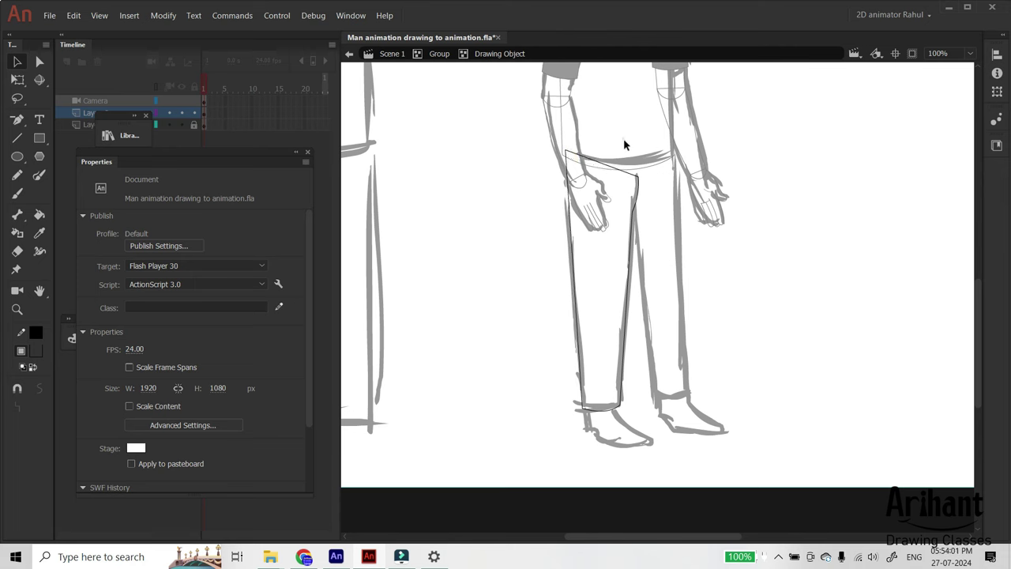
pyautogui.moveTo(637, 175); pyautogui.dragTo(632, 158)
pyautogui.doubleClick(678, 253)
# Step: Draw a rectangle over the right trouser leg, open it for editing, and delete its fill
pyautogui.press('space')
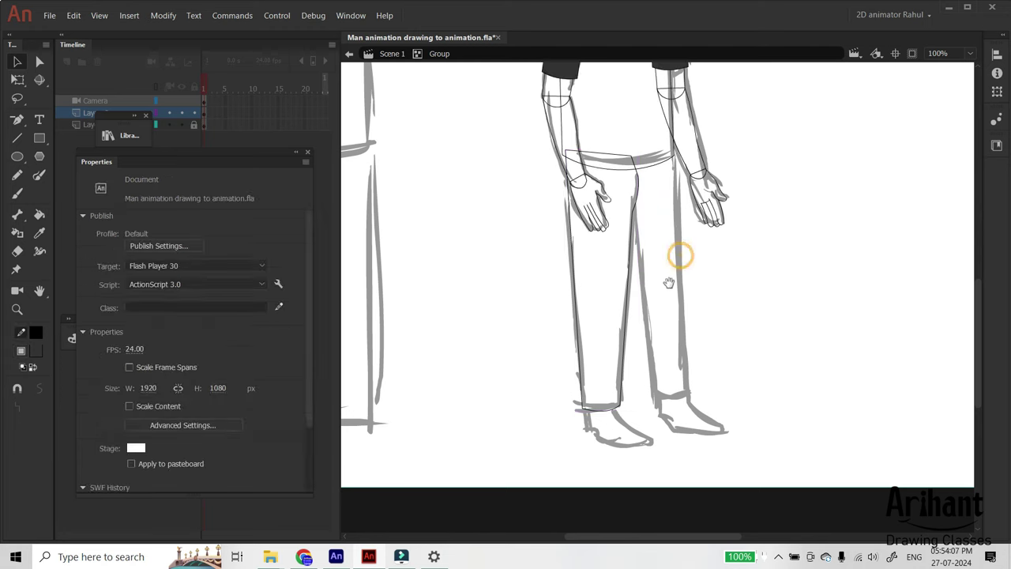
pyautogui.moveTo(669, 282); pyautogui.dragTo(646, 259)
pyautogui.press('r')
pyautogui.moveTo(624, 190); pyautogui.dragTo(669, 295)
pyautogui.press('v')
pyautogui.doubleClick(649, 250)
pyautogui.click(646, 240)
pyautogui.press('Delete')
# Step: Fit the outline's corners to the right trouser leg from waist to ankle with a curved hem, and leave the shape
pyautogui.moveTo(625, 190); pyautogui.dragTo(602, 177)
pyautogui.moveTo(669, 191); pyautogui.dragTo(646, 141)
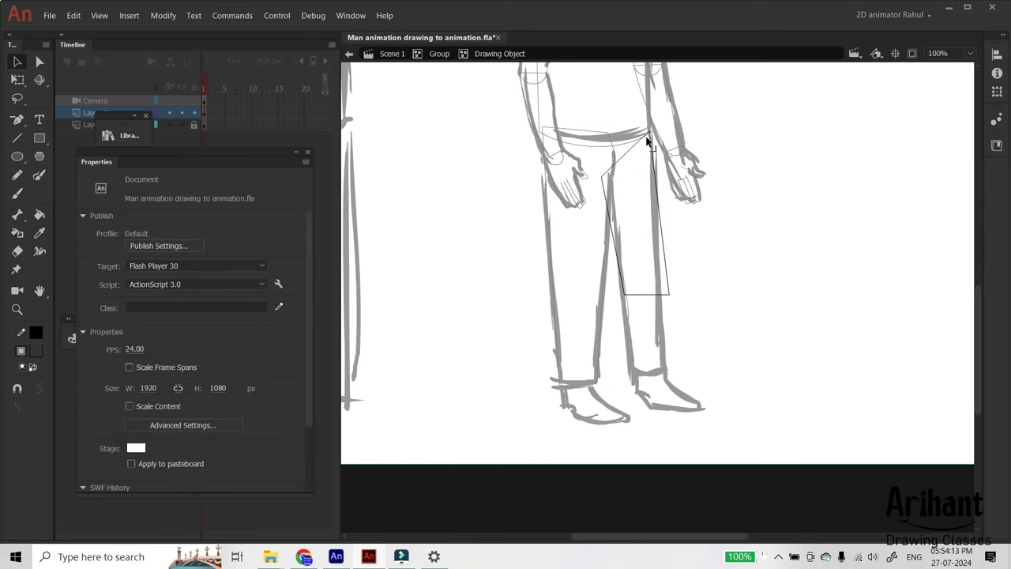
pyautogui.moveTo(664, 301); pyautogui.dragTo(658, 367)
pyautogui.moveTo(616, 294); pyautogui.dragTo(617, 377)
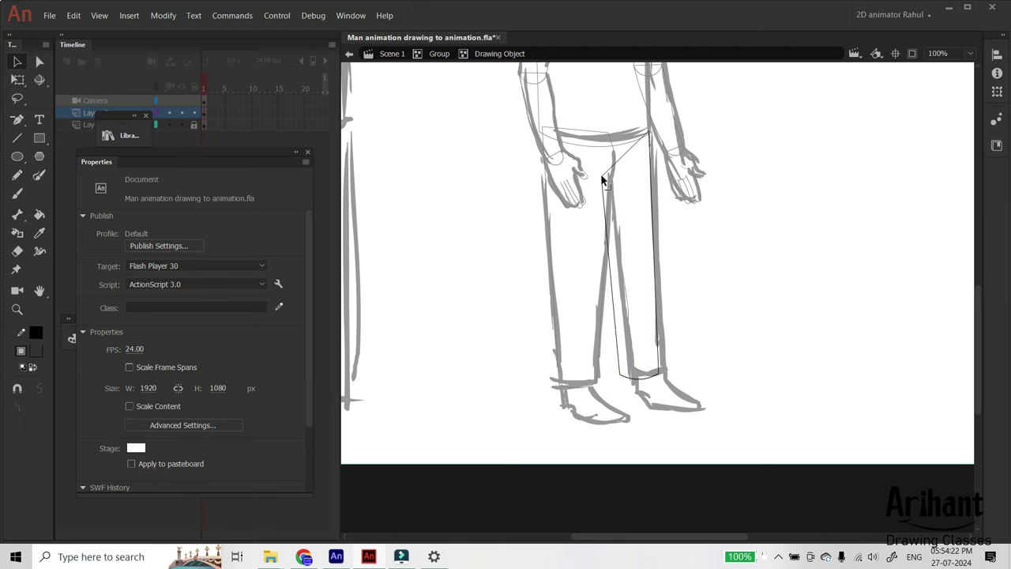
pyautogui.moveTo(603, 180); pyautogui.dragTo(594, 134)
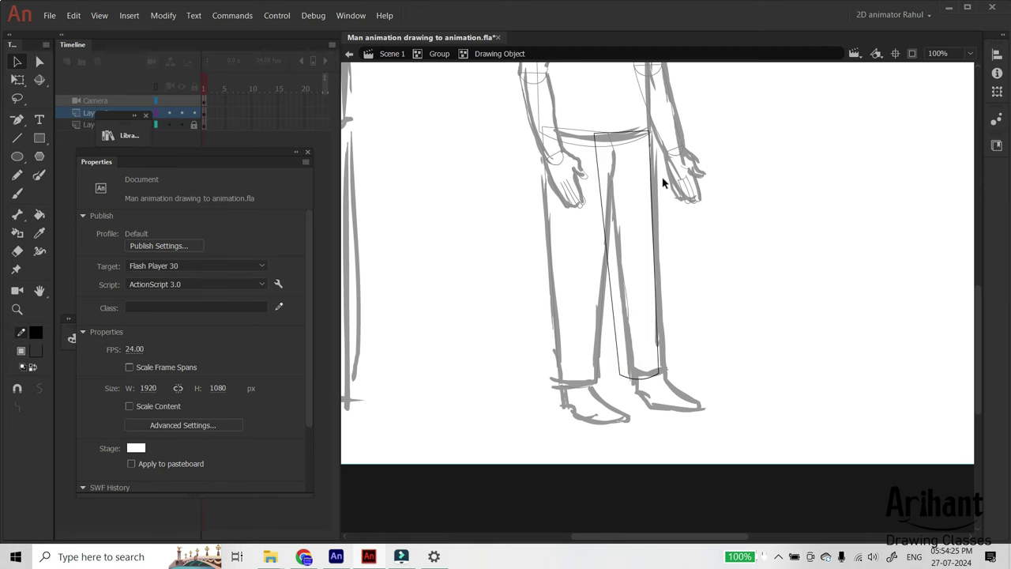
pyautogui.doubleClick(698, 274)
# Step: Draw a rectangle over the left shoe, remove its fill, and align its upper corners with the trouser hem
pyautogui.moveTo(740, 174); pyautogui.dragTo(547, 479)
pyautogui.moveTo(601, 310); pyautogui.dragTo(608, 236)
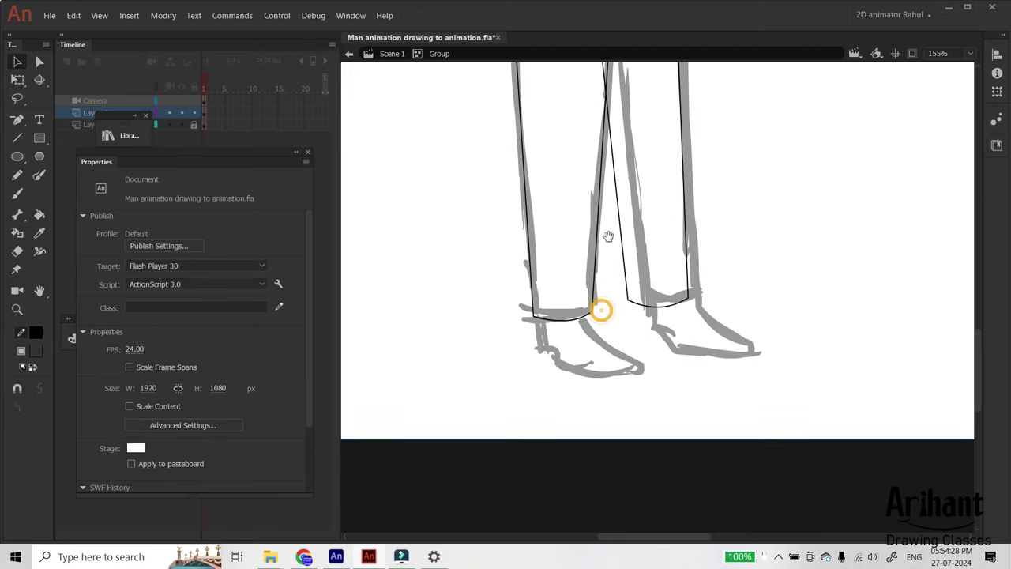
pyautogui.click(577, 362)
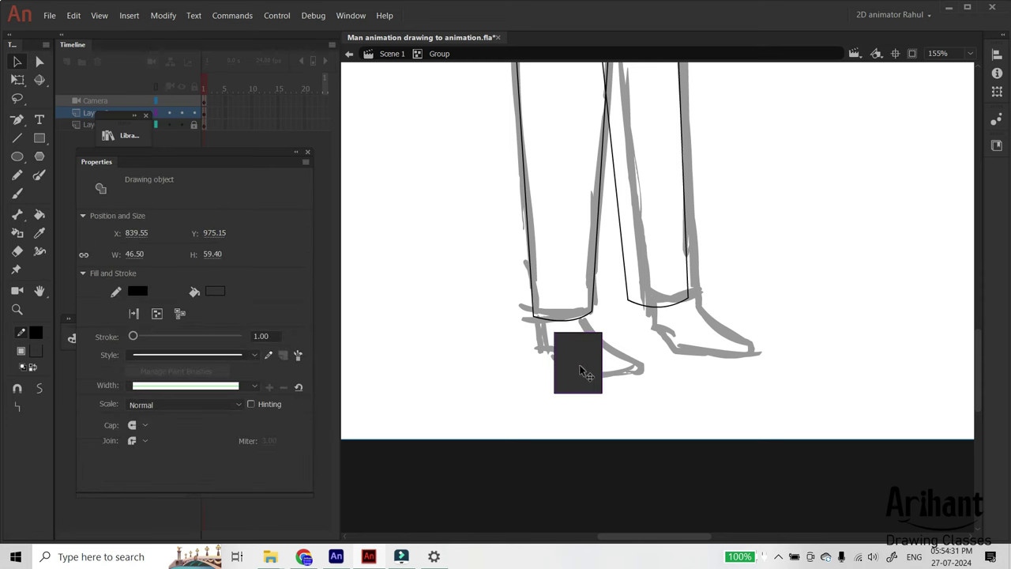
pyautogui.doubleClick(579, 364)
pyautogui.moveTo(554, 332); pyautogui.dragTo(541, 317)
pyautogui.moveTo(602, 332); pyautogui.dragTo(579, 314)
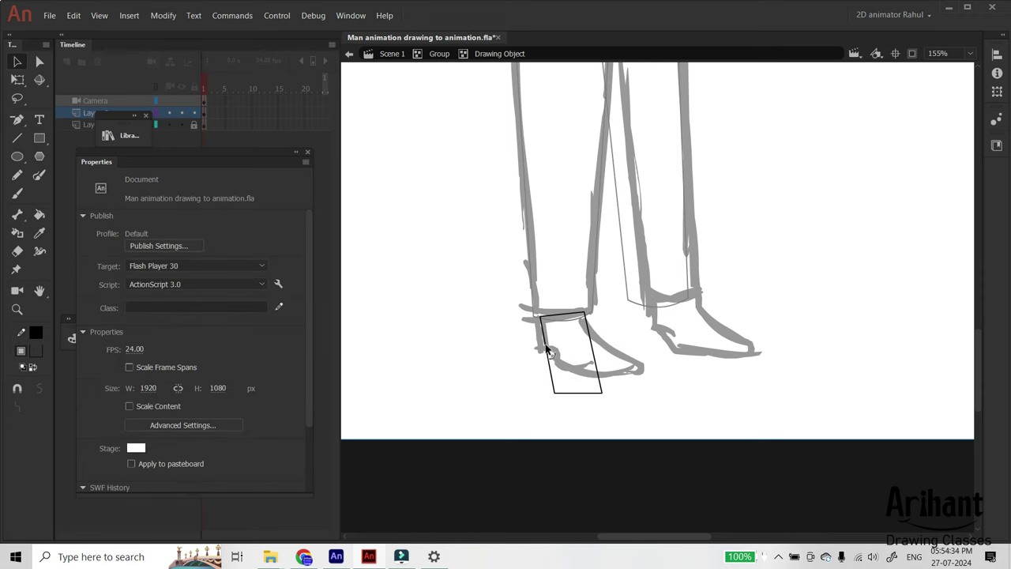
# Step: Stretch the left shoe outline toward the toe and curve the instep, sole and rounded tip along the sketch
pyautogui.moveTo(557, 394); pyautogui.dragTo(556, 373)
pyautogui.moveTo(629, 299); pyautogui.dragTo(521, 441)
pyautogui.moveTo(595, 307); pyautogui.dragTo(557, 273)
pyautogui.moveTo(684, 379); pyautogui.dragTo(792, 296)
pyautogui.moveTo(708, 292); pyautogui.dragTo(700, 317)
pyautogui.moveTo(792, 297); pyautogui.dragTo(756, 320)
pyautogui.moveTo(737, 293); pyautogui.dragTo(765, 268)
pyautogui.moveTo(762, 318); pyautogui.dragTo(771, 295)
# Step: Refine the left shoe's ankle, heel and instep curves and check the anchor points at the toe
pyautogui.moveTo(653, 149); pyautogui.dragTo(639, 178)
pyautogui.moveTo(629, 122); pyautogui.dragTo(619, 125)
pyautogui.moveTo(639, 180); pyautogui.dragTo(641, 176)
pyautogui.moveTo(665, 194); pyautogui.dragTo(662, 202)
pyautogui.moveTo(630, 151); pyautogui.dragTo(613, 124)
pyautogui.press('a')
pyautogui.click(761, 313)
pyautogui.click(787, 304)
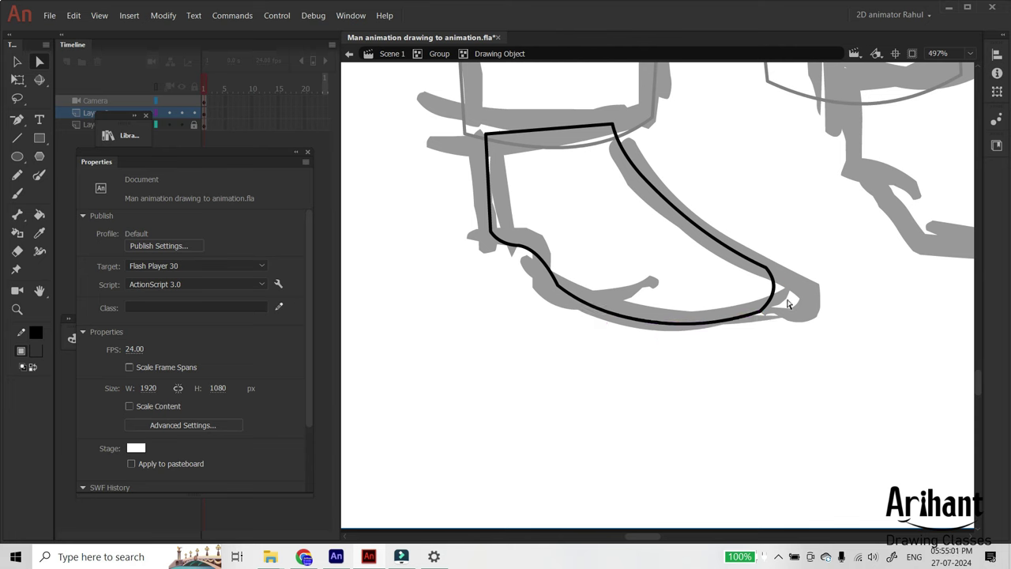
# Step: Duplicate the left shoe's bottom line slightly higher and fit its end to the toe to form a sole band
pyautogui.press('n')
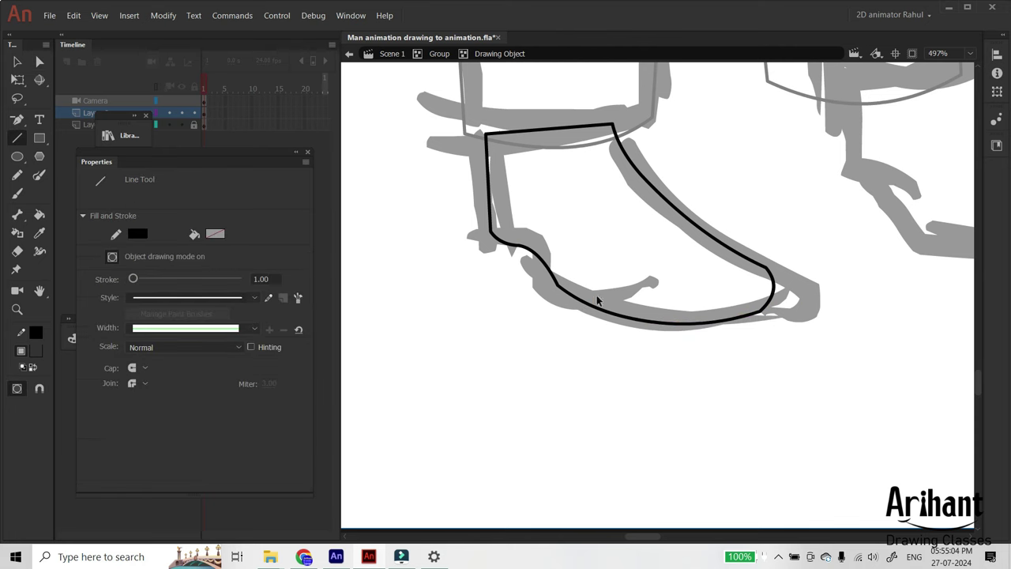
pyautogui.press('v')
pyautogui.click(555, 278)
pyautogui.moveTo(564, 293); pyautogui.dragTo(567, 277)
pyautogui.click(588, 257)
pyautogui.moveTo(765, 272); pyautogui.dragTo(722, 302)
# Step: Draw a short curved line on the left shoe's instep, and leave the shoe shape and its group
pyautogui.press('n')
pyautogui.moveTo(585, 232)
pyautogui.mouseDown()
pyautogui.moveTo(638, 209)
pyautogui.moveTo(604, 205)
pyautogui.mouseUp()
pyautogui.press('v')
pyautogui.moveTo(636, 209); pyautogui.dragTo(650, 203)
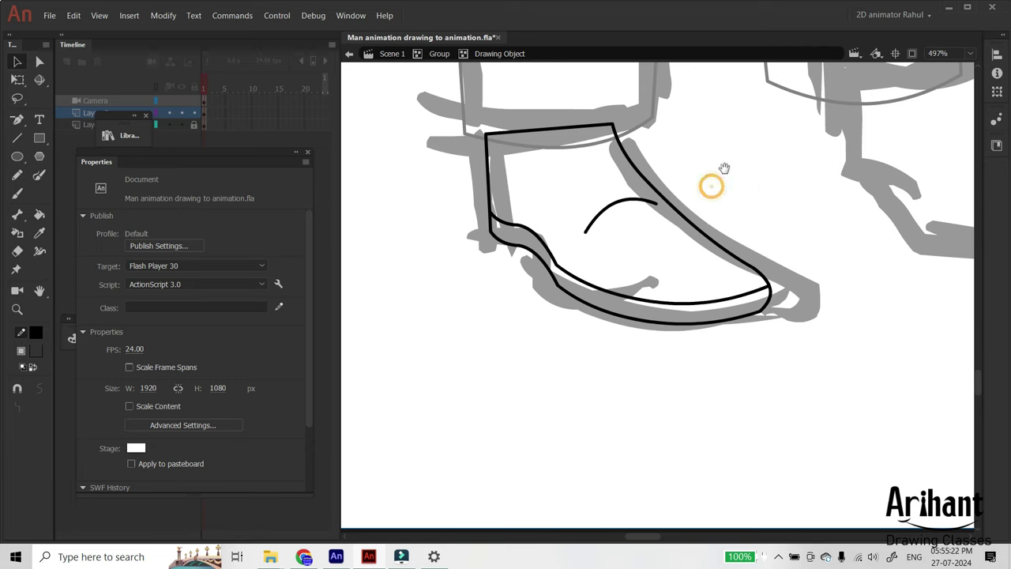
pyautogui.moveTo(725, 169); pyautogui.dragTo(644, 212)
pyautogui.doubleClick(662, 196)
pyautogui.doubleClick(669, 207)
# Step: Draw a rectangle over the right shoe, open it for editing, and delete its fill
pyautogui.moveTo(720, 223); pyautogui.dragTo(652, 232)
pyautogui.press('r')
pyautogui.moveTo(704, 163); pyautogui.dragTo(815, 285)
pyautogui.press('v')
pyautogui.doubleClick(749, 206)
pyautogui.press('Delete')
# Step: Fit the right shoe outline's upper corners to the trouser hem and shape its back edge and heel
pyautogui.moveTo(704, 163); pyautogui.dragTo(671, 150)
pyautogui.moveTo(814, 164); pyautogui.dragTo(799, 138)
pyautogui.moveTo(688, 217); pyautogui.dragTo(673, 199)
pyautogui.moveTo(739, 290); pyautogui.dragTo(718, 190)
pyautogui.moveTo(650, 177); pyautogui.dragTo(647, 185)
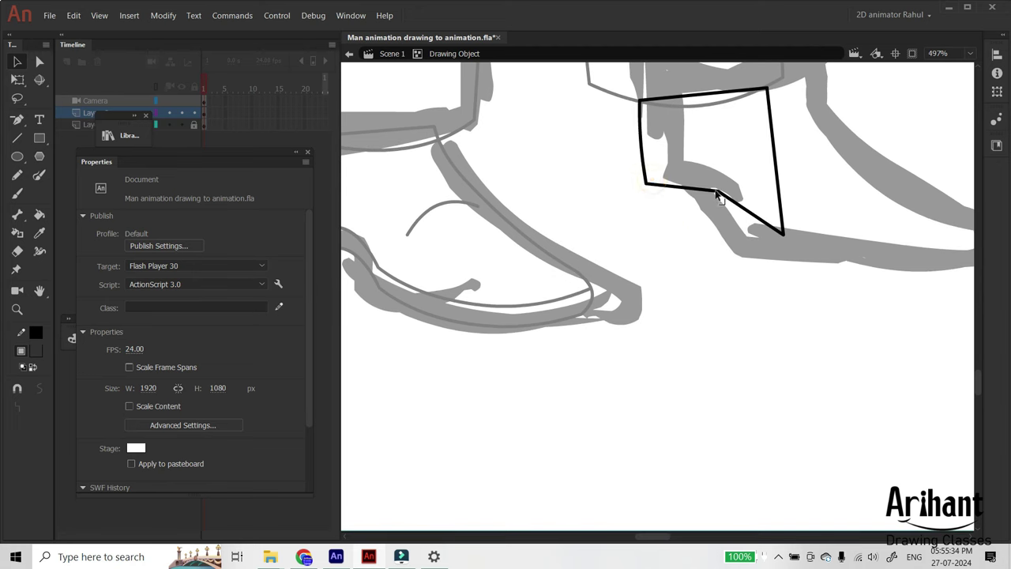
# Step: Curve the underside of the right shoe from the heel and extend it toward the toe
pyautogui.moveTo(718, 192); pyautogui.dragTo(713, 201)
pyautogui.moveTo(778, 231)
pyautogui.mouseDown()
pyautogui.moveTo(686, 237)
pyautogui.moveTo(770, 246)
pyautogui.mouseUp()
pyautogui.moveTo(703, 229); pyautogui.dragTo(700, 241)
pyautogui.moveTo(764, 235); pyautogui.dragTo(852, 263)
pyautogui.hotkey('ctrl', 'z')
pyautogui.moveTo(766, 262); pyautogui.dragTo(764, 259)
# Step: Bend the right shoe's instep along the sketch and round its toe down into the sole
pyautogui.moveTo(775, 190); pyautogui.dragTo(805, 175)
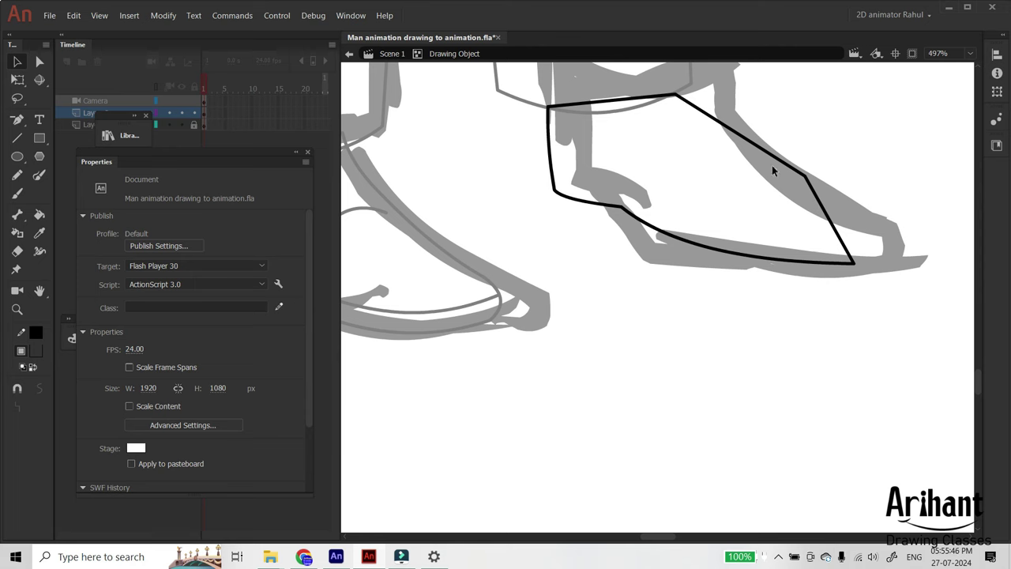
pyautogui.moveTo(708, 119); pyautogui.dragTo(733, 122)
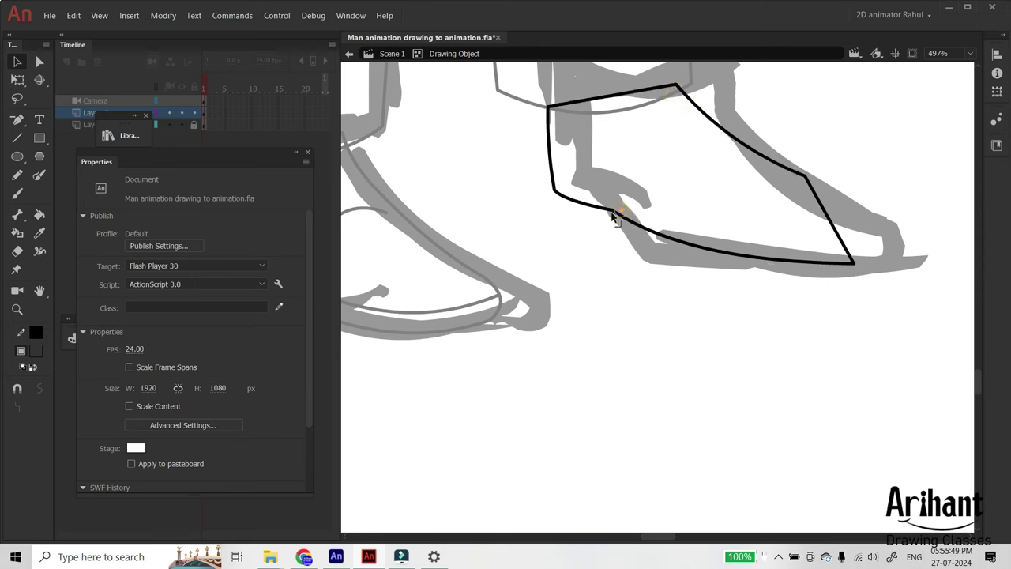
pyautogui.moveTo(853, 256); pyautogui.dragTo(874, 277)
pyautogui.moveTo(846, 237); pyautogui.dragTo(872, 227)
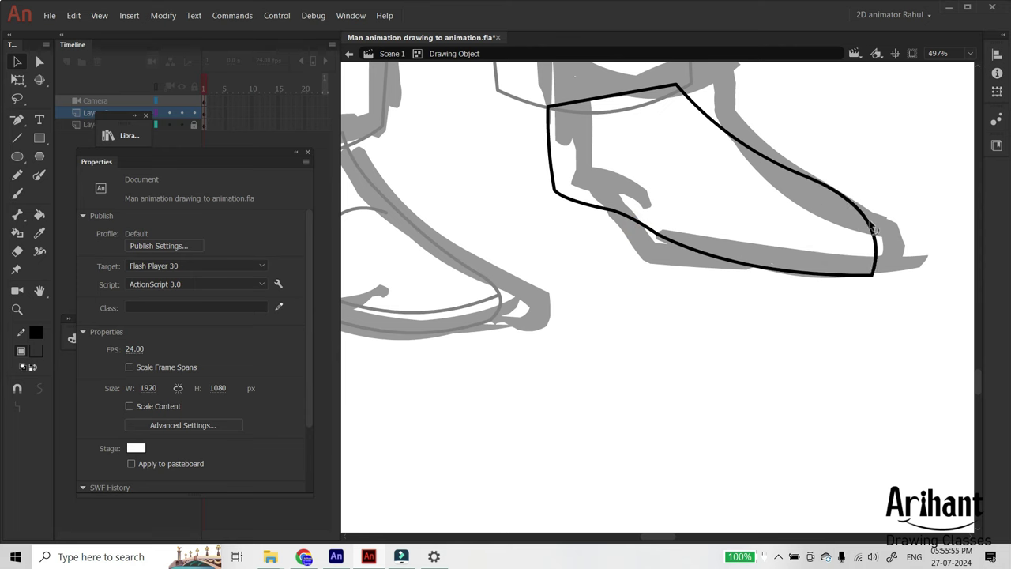
pyautogui.moveTo(794, 272); pyautogui.dragTo(795, 278)
pyautogui.moveTo(872, 275); pyautogui.dragTo(875, 265)
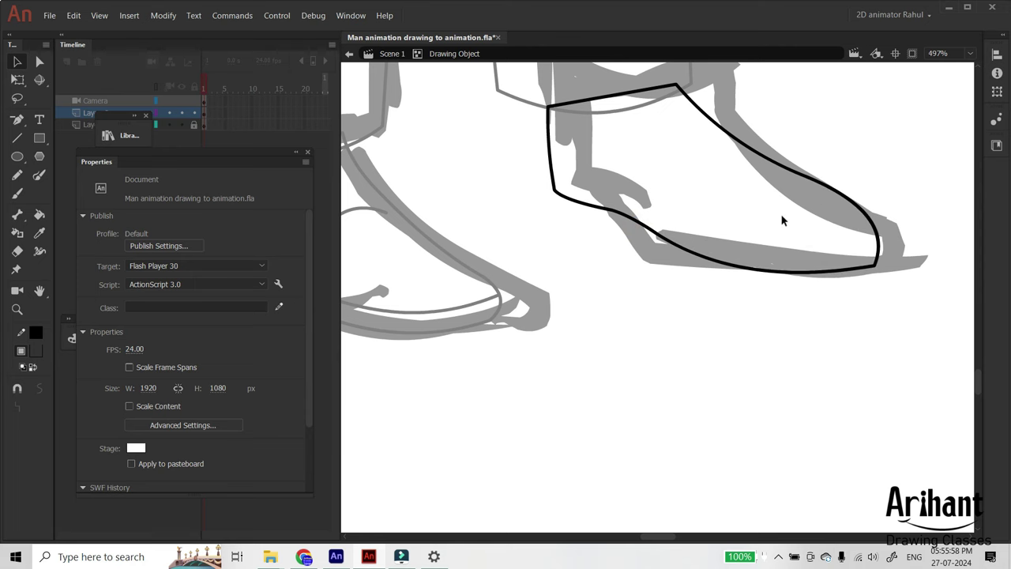
# Step: Adjust the right shoe's anchor points at the heel and toe with the Subselection tool
pyautogui.press('a')
pyautogui.click(555, 192)
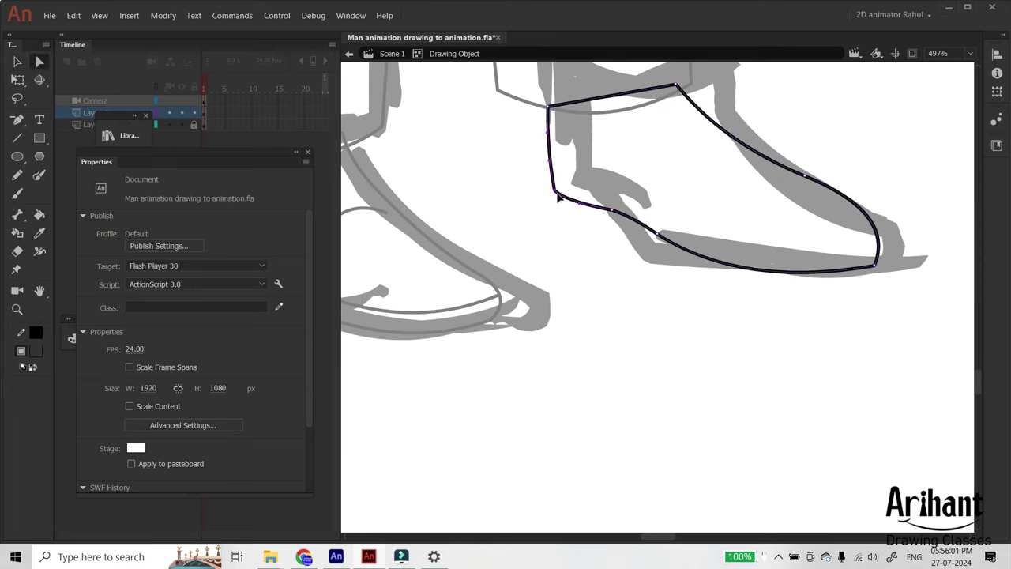
pyautogui.moveTo(601, 210); pyautogui.dragTo(605, 209)
pyautogui.click(618, 195)
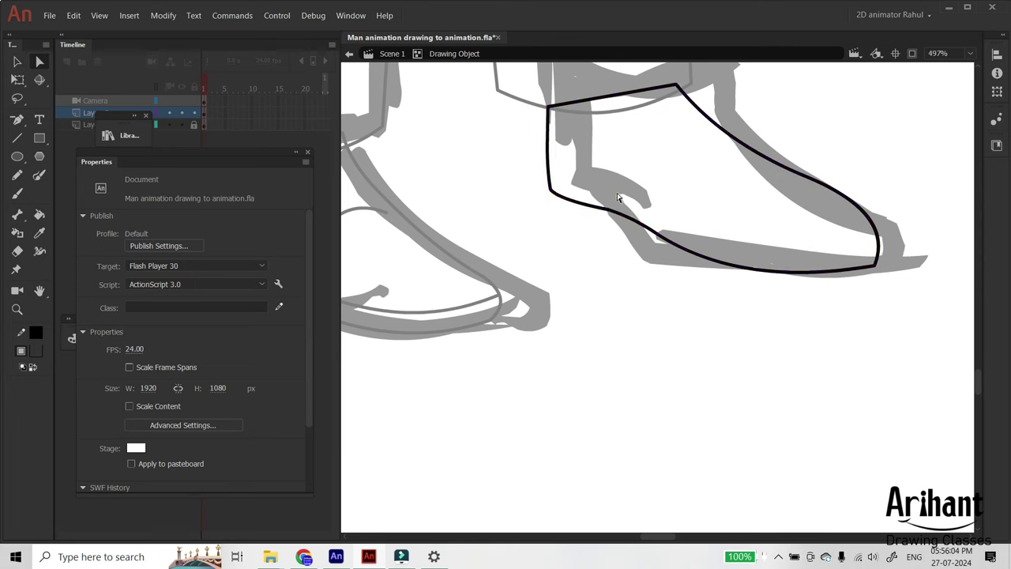
pyautogui.click(812, 274)
pyautogui.moveTo(889, 237); pyautogui.dragTo(887, 228)
pyautogui.click(887, 204)
# Step: Duplicate the right shoe's bottom lines slightly higher and fit their ends to the outline as a sole band
pyautogui.press('v')
pyautogui.click(779, 274)
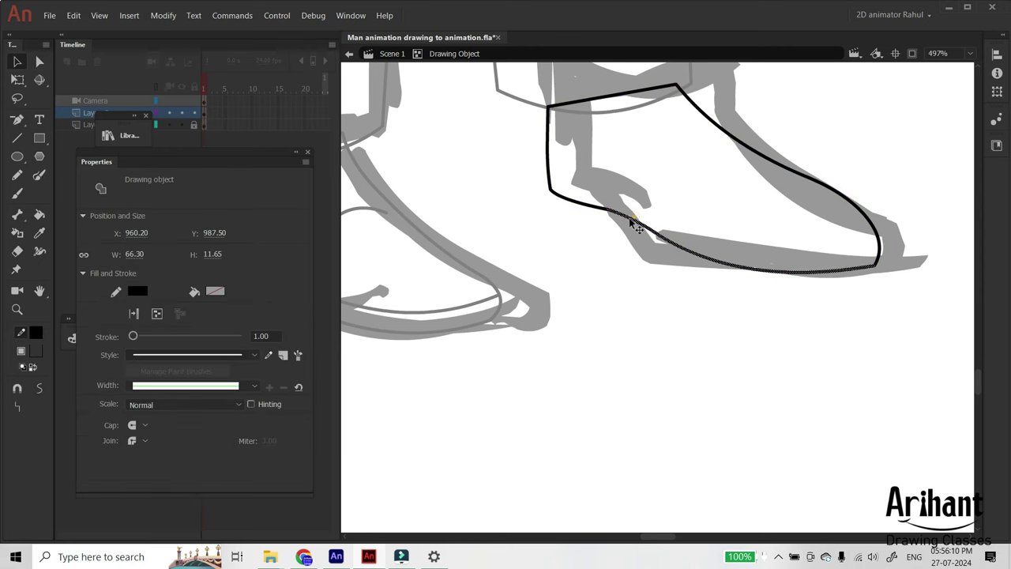
pyautogui.click(634, 208)
pyautogui.click(631, 224)
pyautogui.keyDown('shift'); pyautogui.click(591, 208); pyautogui.keyUp('shift')
pyautogui.keyDown('shift'); pyautogui.click(674, 244); pyautogui.keyUp('shift')
pyautogui.moveTo(674, 244); pyautogui.dragTo(671, 224)
pyautogui.click(693, 209)
pyautogui.click(744, 207)
pyautogui.moveTo(871, 245); pyautogui.dragTo(886, 247)
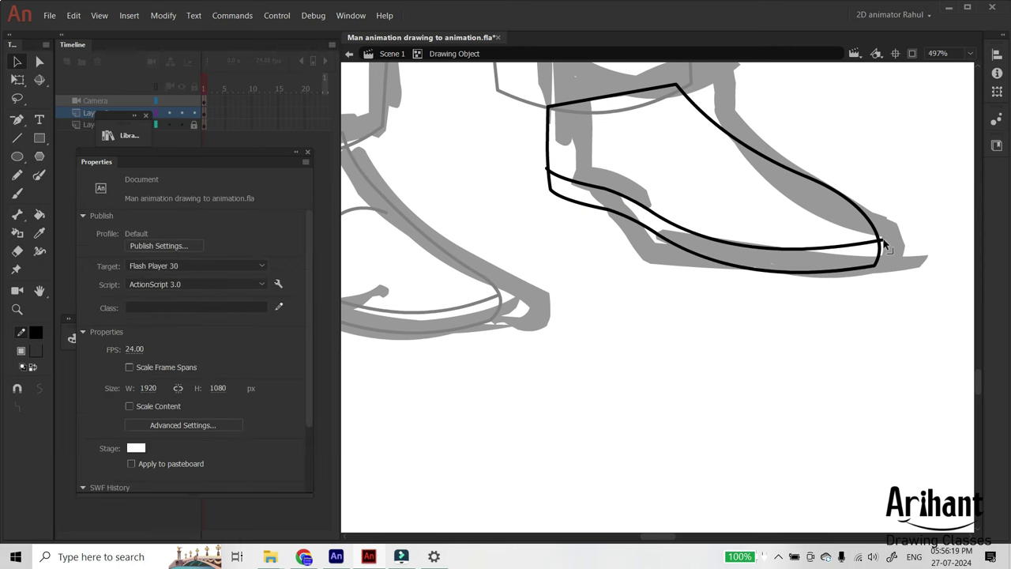
# Step: Draw a short curved line on the right shoe's instep and return to the main scene
pyautogui.press('n')
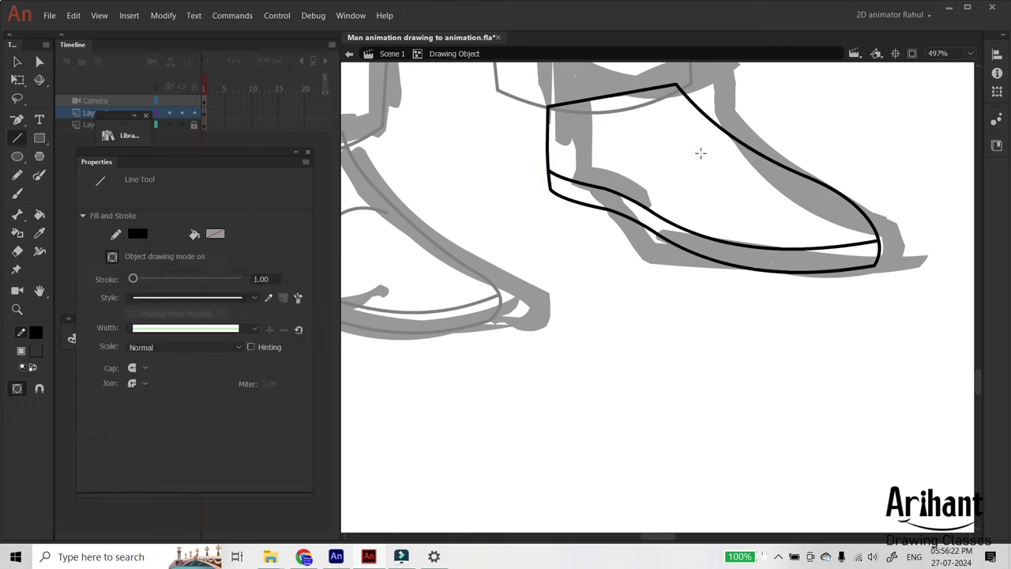
pyautogui.press('v')
pyautogui.moveTo(716, 154)
pyautogui.mouseDown()
pyautogui.moveTo(738, 145)
pyautogui.moveTo(715, 147)
pyautogui.mouseUp()
pyautogui.doubleClick(805, 127)
pyautogui.click(796, 135)
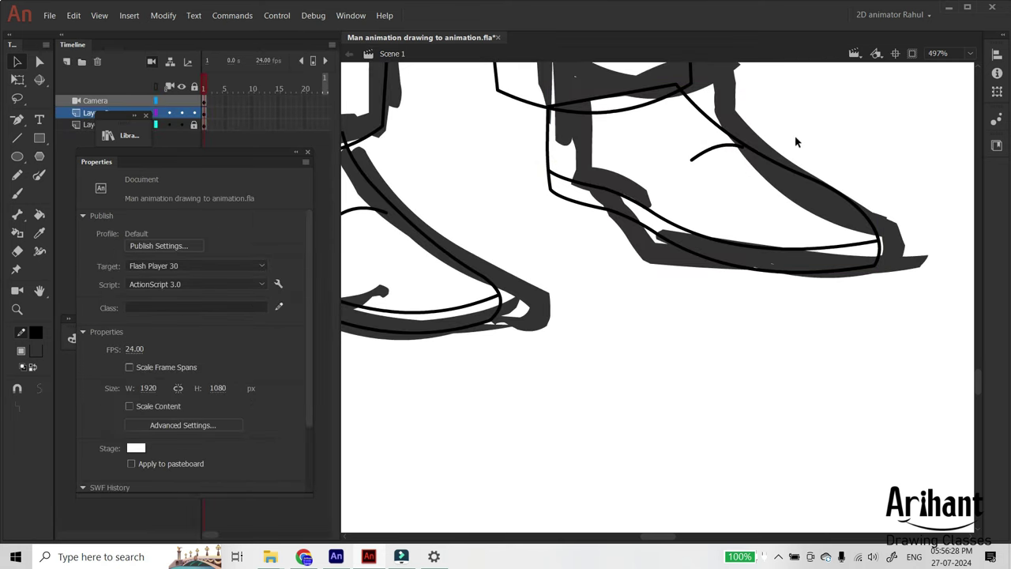
# Step: Turn off the camera layer in the timeline
pyautogui.hotkey('ctrl', '-')
pyautogui.hotkey('ctrl', '-')
pyautogui.hotkey('ctrl', '-')
pyautogui.scroll(-2, 779, 152)
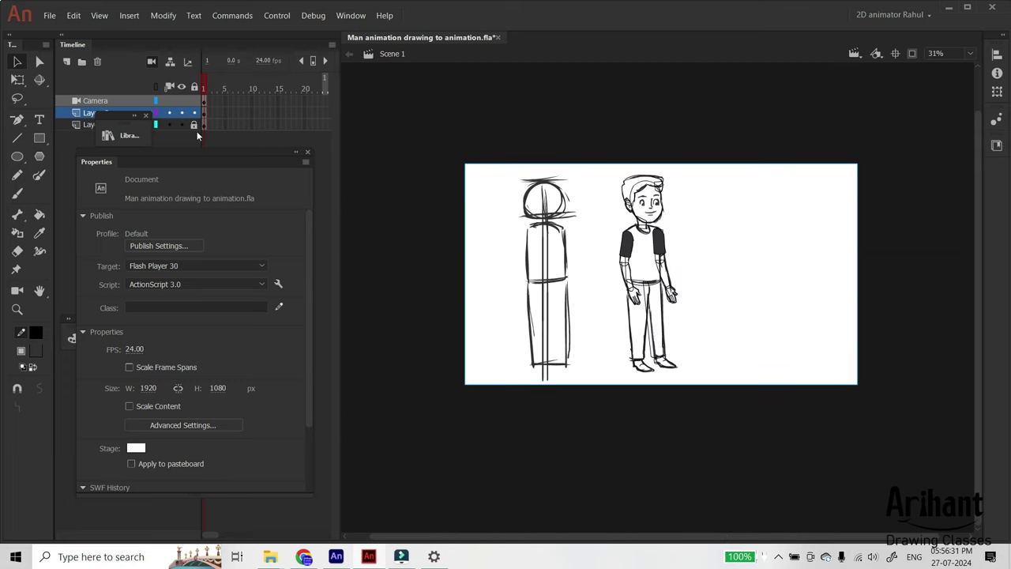
pyautogui.click(152, 62)
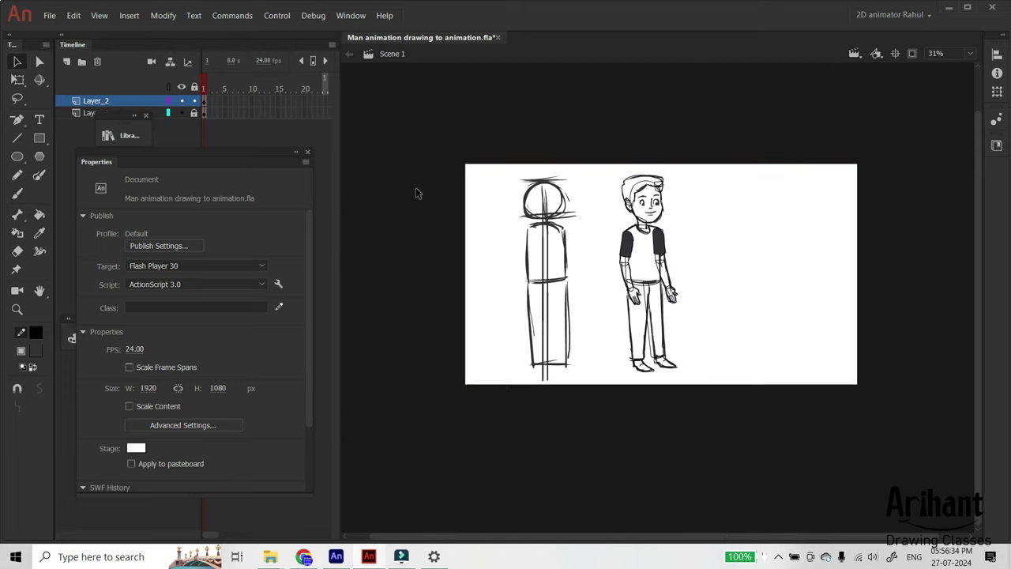
# Step: Enter the traced character's group and draw a rectangle over the sketched right eye
pyautogui.scroll(6, 659, 197)
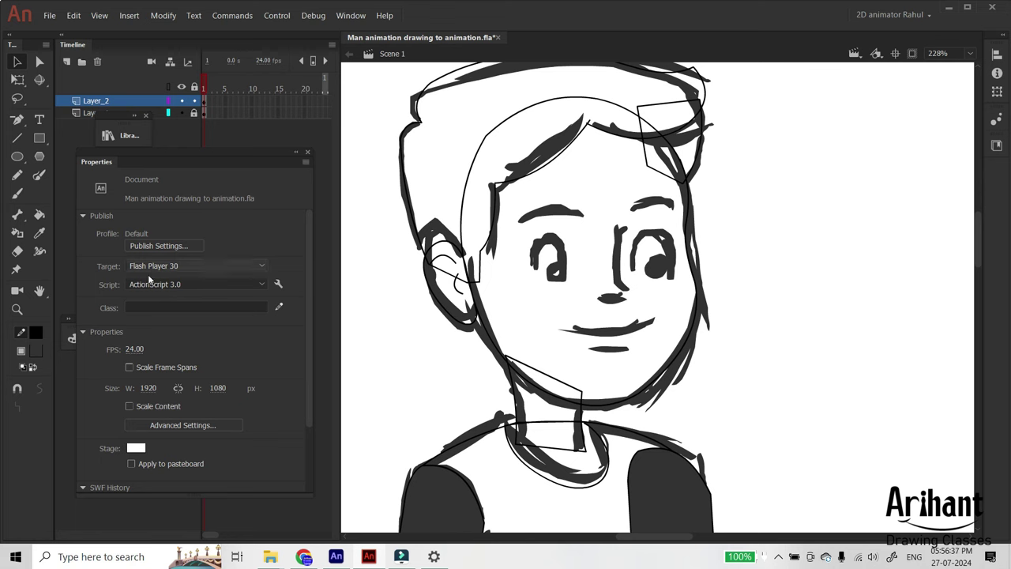
pyautogui.click(17, 156)
pyautogui.click(39, 137)
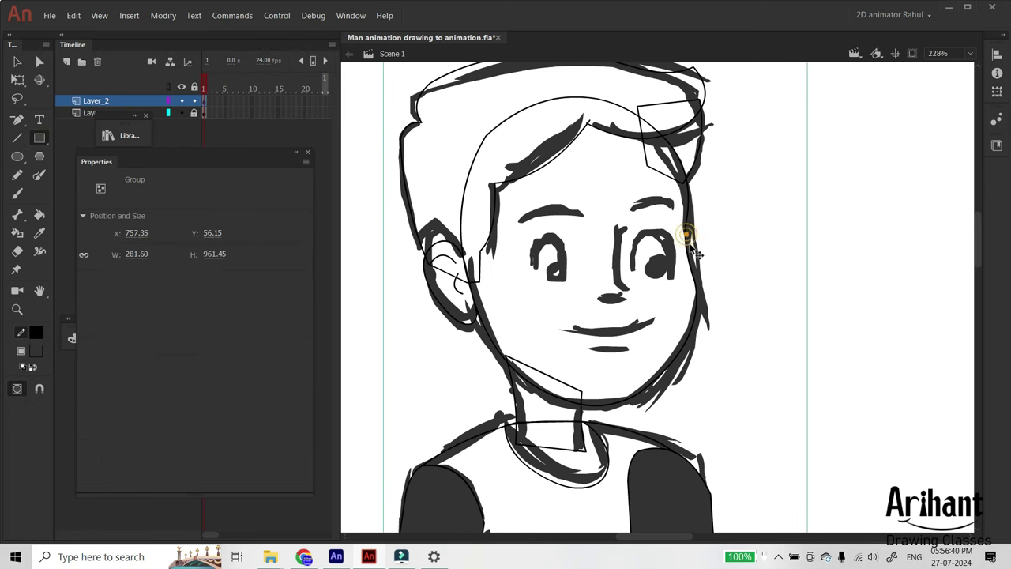
pyautogui.hotkey('ctrl', 'g')
pyautogui.scroll(2, 545, 495)
pyautogui.moveTo(642, 164); pyautogui.dragTo(652, 227)
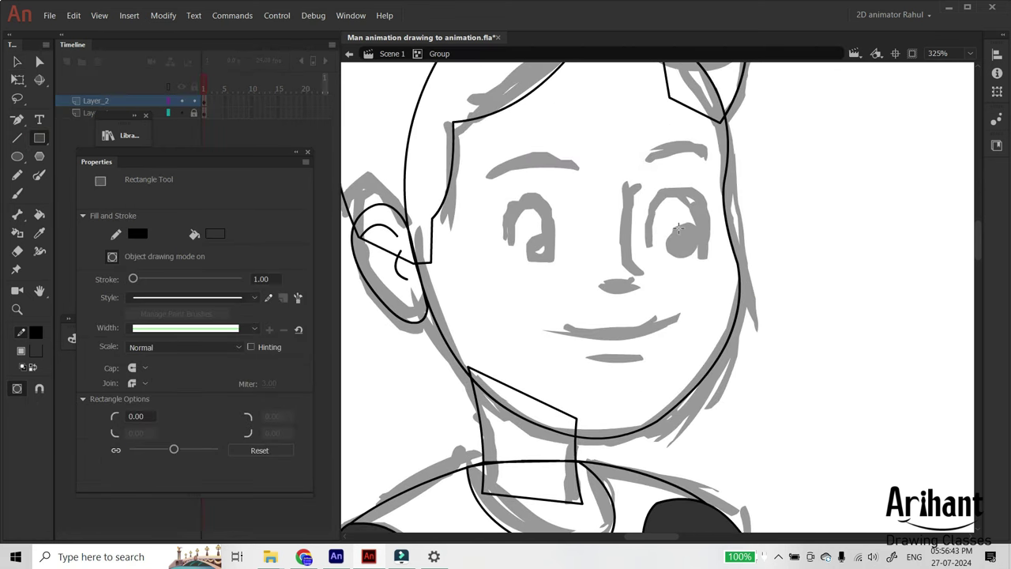
pyautogui.keyDown('ctrl'); pyautogui.click(718, 215); pyautogui.keyUp('ctrl')
pyautogui.keyDown('ctrl'); pyautogui.click(756, 212); pyautogui.keyUp('ctrl')
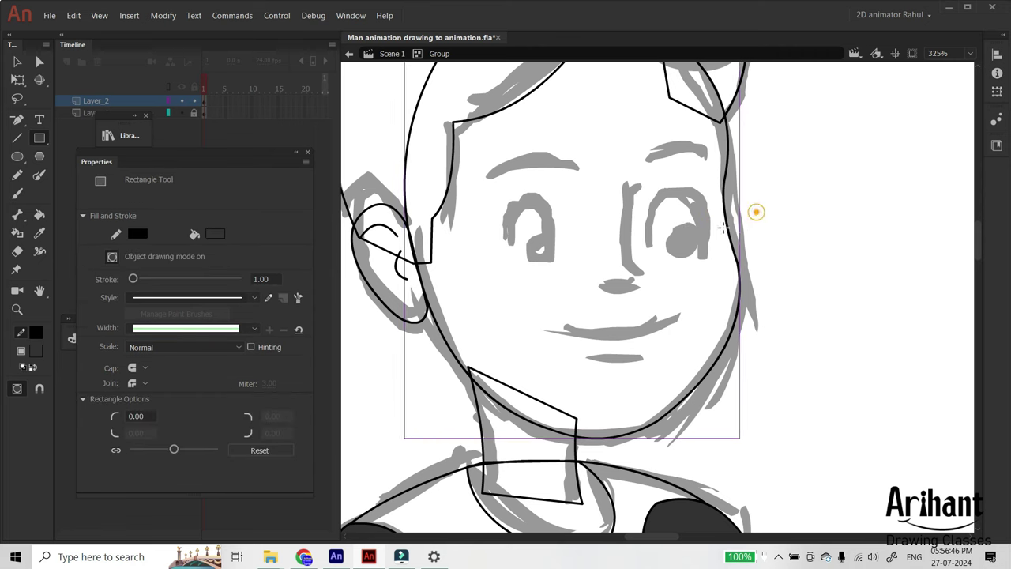
pyautogui.moveTo(698, 267); pyautogui.dragTo(643, 200)
# Step: Open the eye rectangle for editing and delete its fill, keeping only the outline
pyautogui.press('v')
pyautogui.doubleClick(672, 241)
pyautogui.moveTo(753, 163); pyautogui.dragTo(756, 158)
pyautogui.click(685, 240)
pyautogui.press('Delete')
# Step: Bend the rectangle's sides and move its corners to follow the sketched right eye
pyautogui.moveTo(612, 285); pyautogui.dragTo(627, 263)
pyautogui.moveTo(721, 283); pyautogui.dragTo(737, 259)
pyautogui.moveTo(629, 270); pyautogui.dragTo(678, 285)
pyautogui.moveTo(614, 150); pyautogui.dragTo(626, 192)
pyautogui.moveTo(719, 150); pyautogui.dragTo(727, 161)
pyautogui.moveTo(733, 193); pyautogui.dragTo(744, 196)
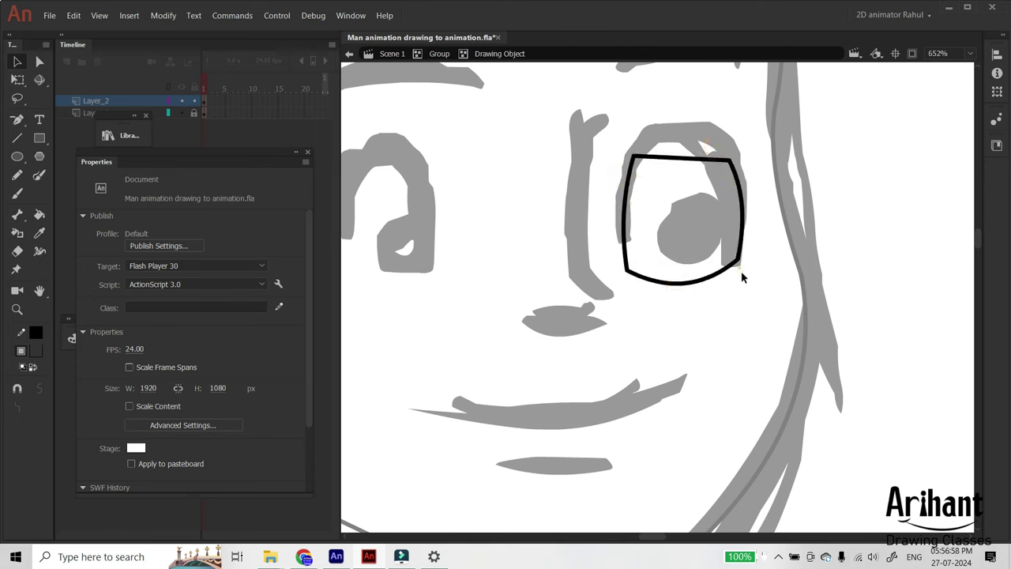
pyautogui.moveTo(737, 257); pyautogui.dragTo(740, 272)
pyautogui.moveTo(684, 158); pyautogui.dragTo(716, 171)
# Step: Reshape the eye outline's upper anchor points with the Subselection tool into a smooth rounded arch
pyautogui.press('a')
pyautogui.moveTo(727, 160); pyautogui.dragTo(732, 157)
pyautogui.moveTo(665, 120); pyautogui.dragTo(650, 110)
pyautogui.moveTo(620, 131); pyautogui.dragTo(651, 172)
pyautogui.moveTo(634, 154); pyautogui.dragTo(633, 165)
pyautogui.click(663, 182)
pyautogui.moveTo(763, 248)
pyautogui.mouseDown()
pyautogui.moveTo(728, 294)
pyautogui.moveTo(651, 287)
pyautogui.moveTo(719, 287)
pyautogui.mouseUp()
pyautogui.click(716, 248)
# Step: Duplicate the eye outline's arch and narrow the copy to about 23.8 px wide inside the outline
pyautogui.press('v')
pyautogui.click(743, 211)
pyautogui.moveTo(631, 203)
pyautogui.mouseDown()
pyautogui.moveTo(643, 210)
pyautogui.moveTo(614, 206)
pyautogui.mouseUp()
pyautogui.click(673, 221)
pyautogui.hotkey('ctrl', 'z')
pyautogui.hotkey('ctrl', 'y')
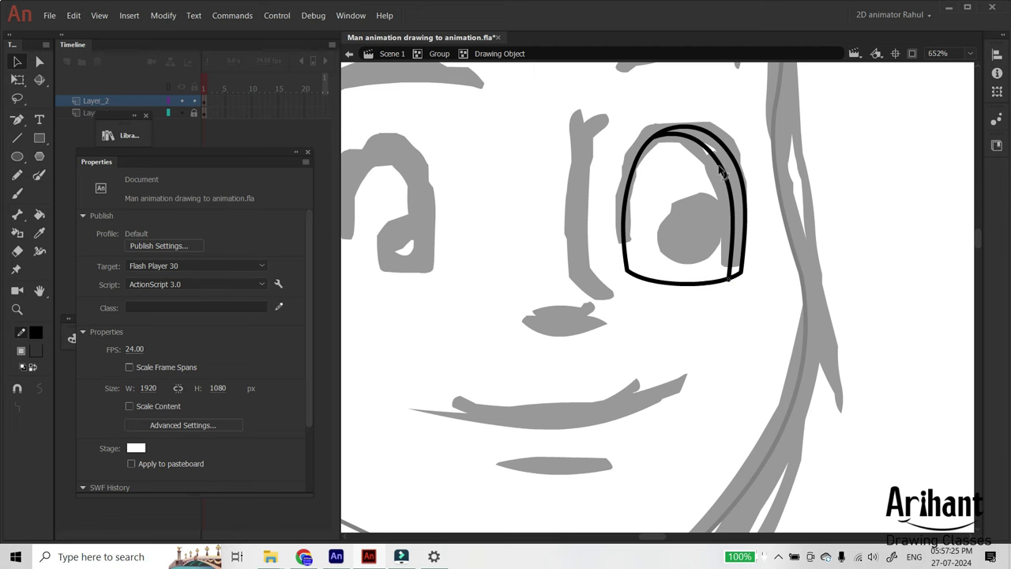
pyautogui.click(725, 170)
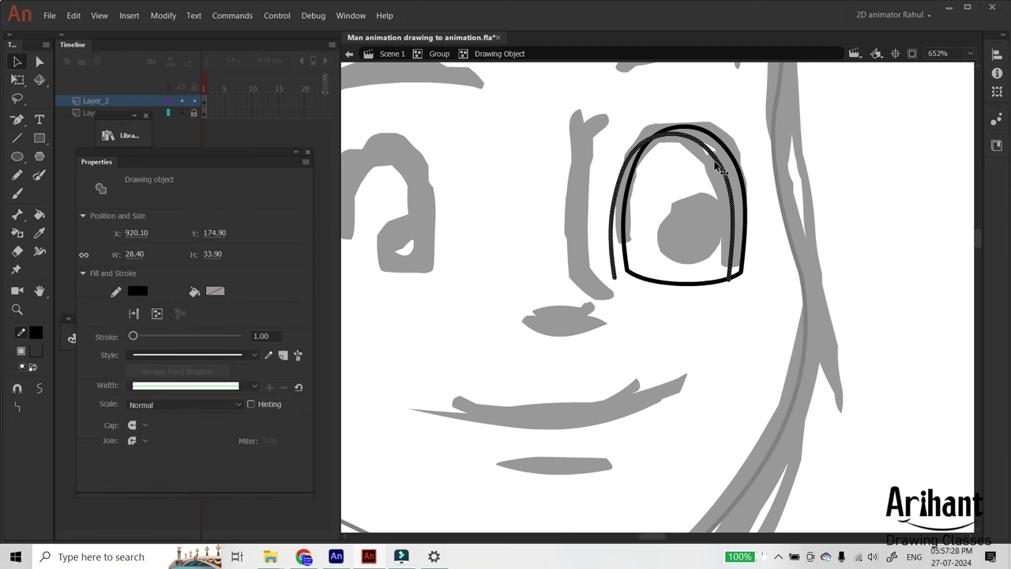
pyautogui.press('q')
pyautogui.moveTo(612, 210); pyautogui.dragTo(629, 210)
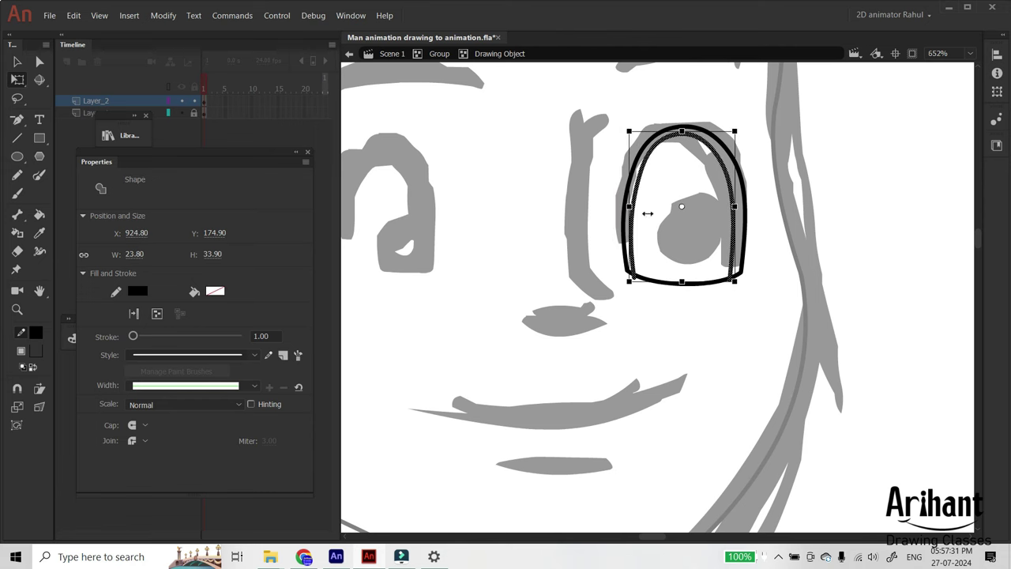
# Step: Delete the inner arch's end pieces that stick out past the bottom of the eye outline
pyautogui.click(736, 317)
pyautogui.click(632, 278)
pyautogui.press('Delete')
pyautogui.click(731, 282)
pyautogui.press('Delete')
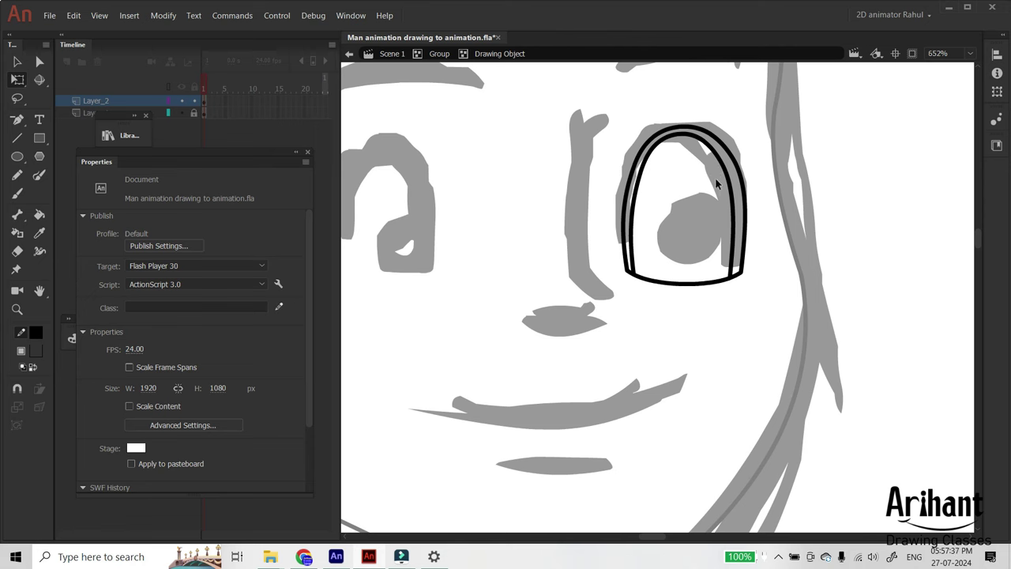
# Step: Draw an oval iris about 16.6 by 22.6 px in the eye and an oval pupil about 8.5 by 10.6 px inside it
pyautogui.press('o')
pyautogui.moveTo(649, 168); pyautogui.dragTo(722, 270)
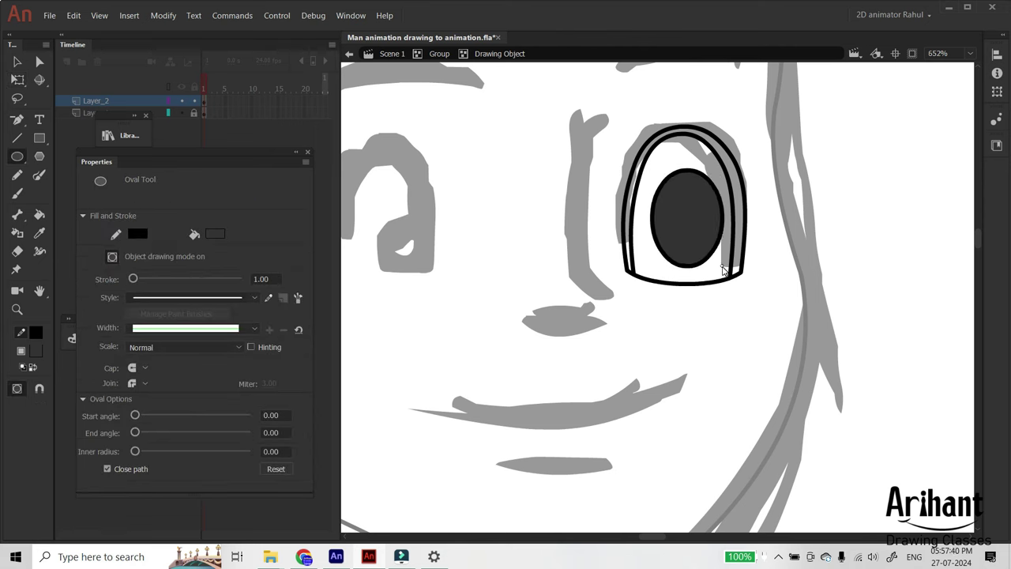
pyautogui.moveTo(672, 197)
pyautogui.mouseDown()
pyautogui.moveTo(691, 247)
pyautogui.moveTo(705, 243)
pyautogui.mouseUp()
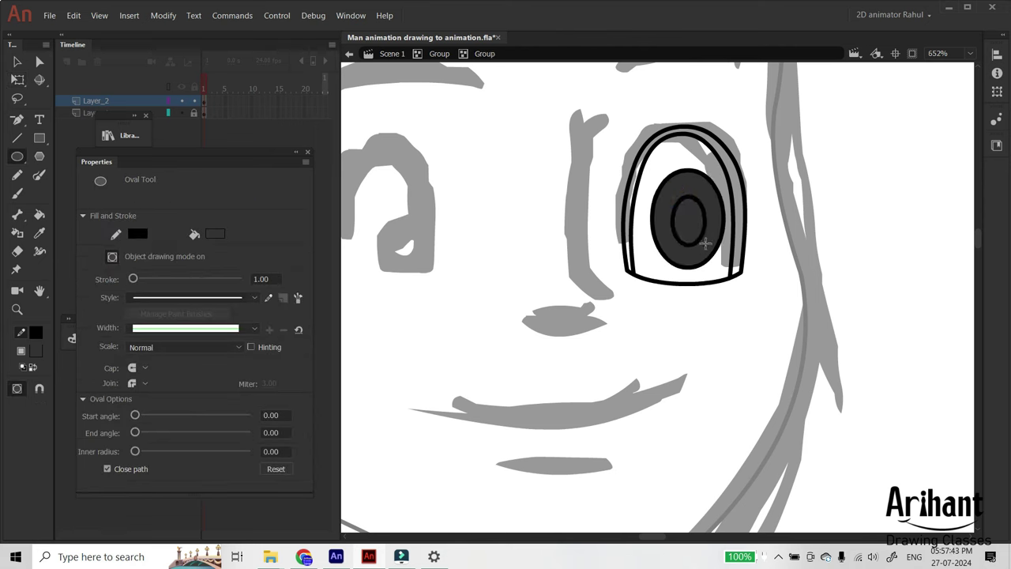
pyautogui.press('v')
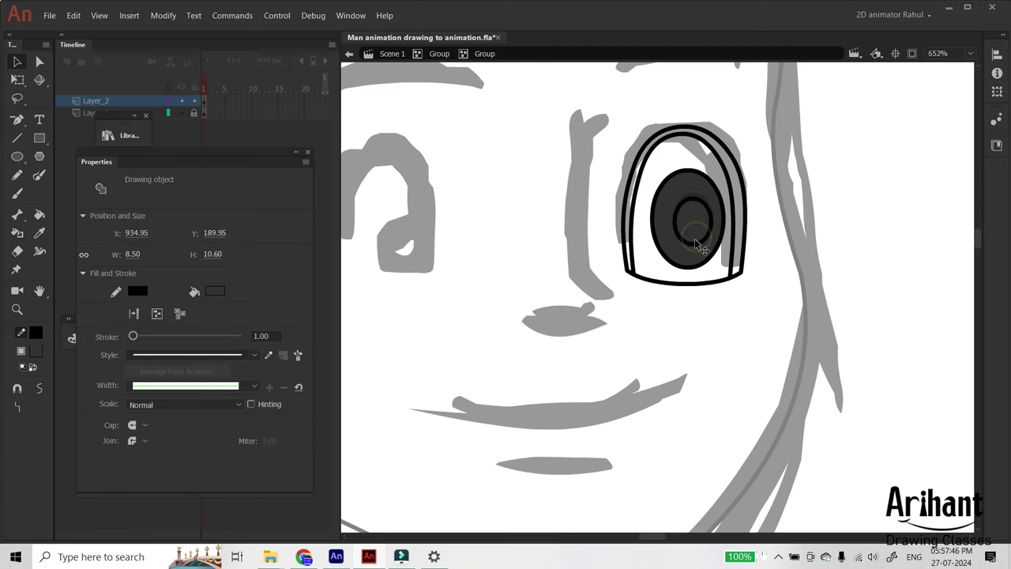
pyautogui.click(719, 246)
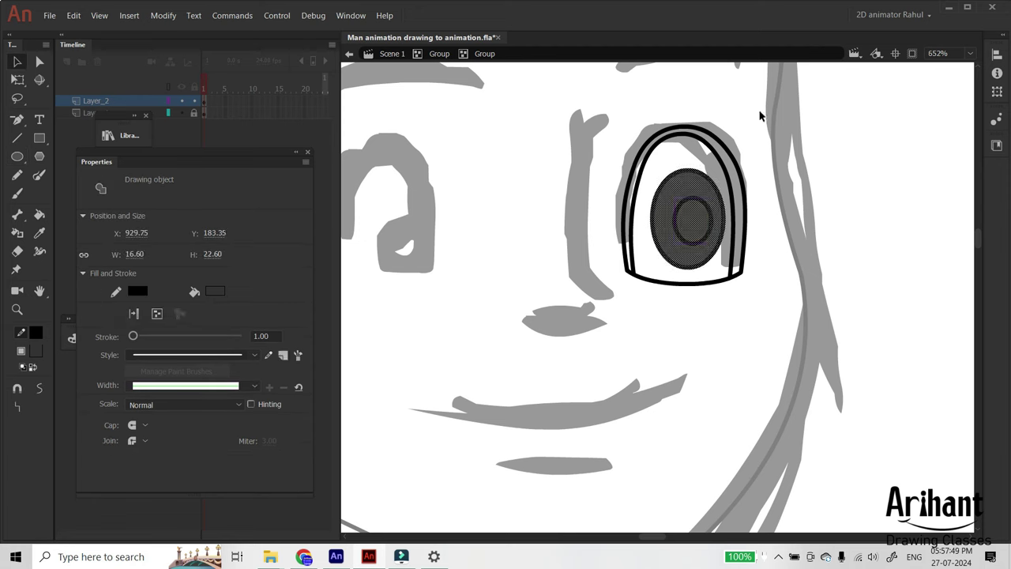
pyautogui.click(756, 115)
pyautogui.click(711, 220)
# Step: Fill the pupil with black and delete its outline
pyautogui.doubleClick(713, 218)
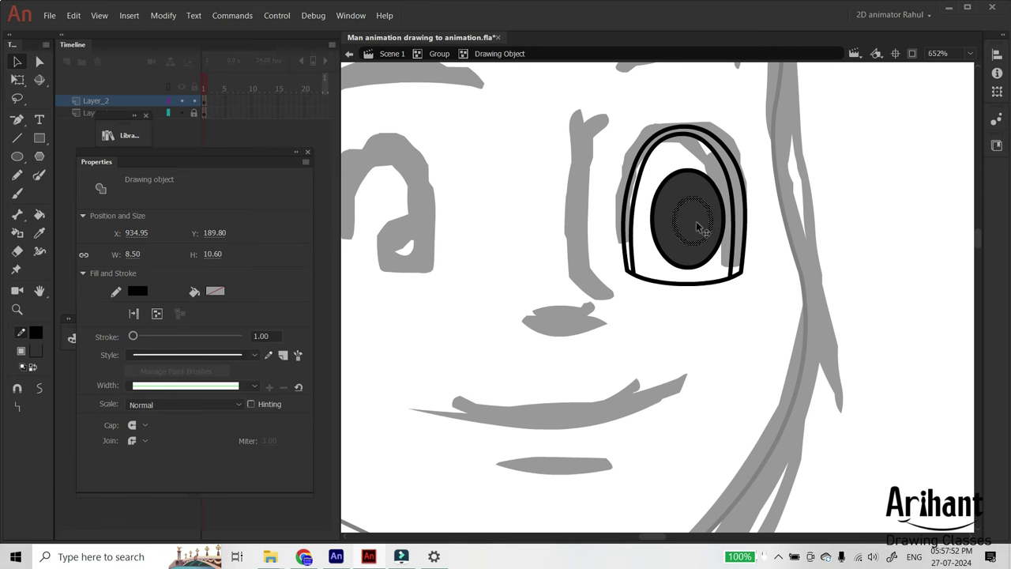
pyautogui.click(41, 337)
pyautogui.click(37, 333)
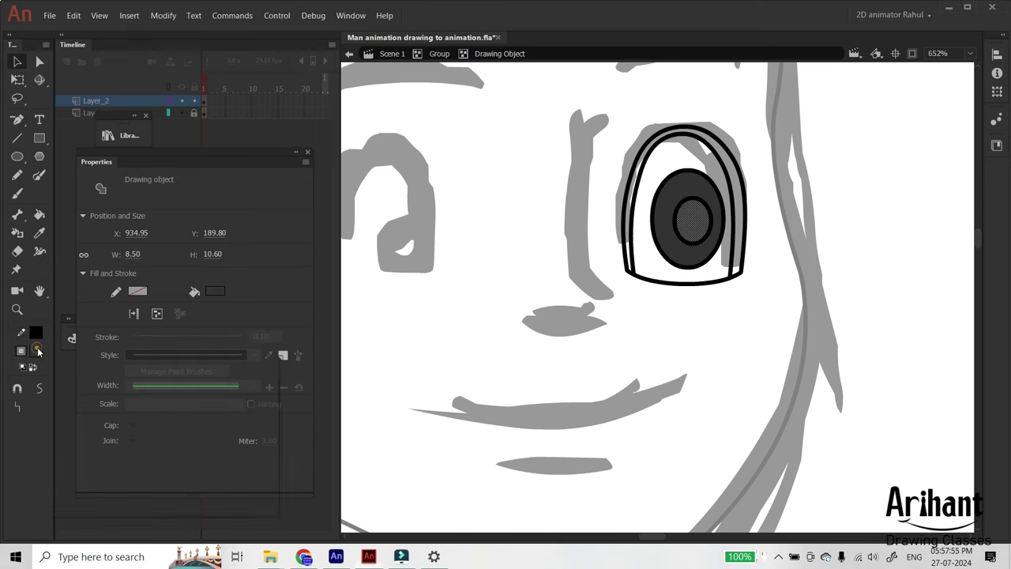
pyautogui.click(38, 351)
pyautogui.click(80, 392)
pyautogui.click(741, 197)
pyautogui.click(705, 204)
pyautogui.press('Delete')
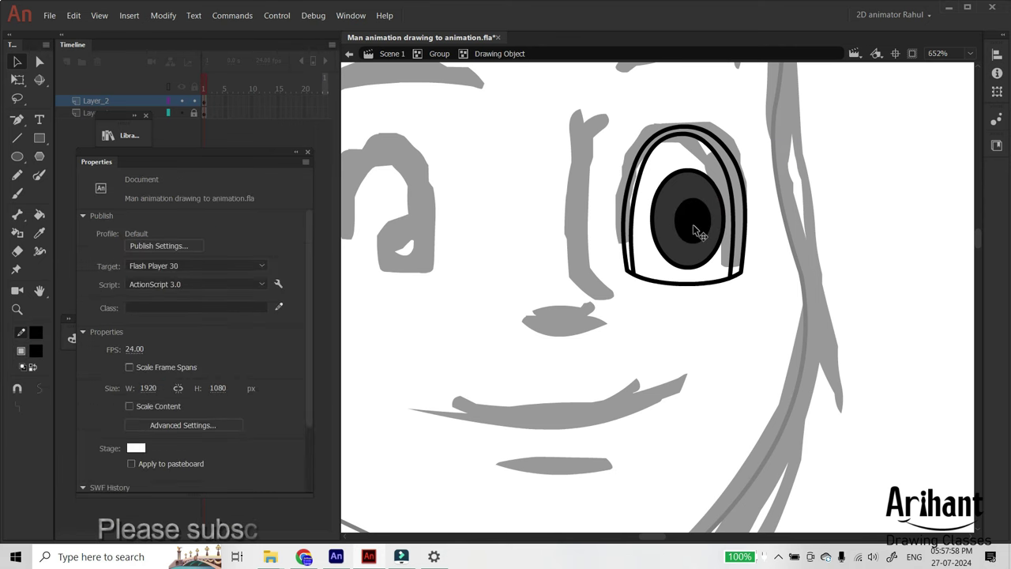
# Step: Try to duplicate the pupil toward its upper left and shrink the copy as a highlight
pyautogui.click(695, 229)
pyautogui.press('q')
pyautogui.moveTo(694, 227)
pyautogui.keyDown('alt'); pyautogui.mouseDown()
pyautogui.moveTo(686, 215)
pyautogui.moveTo(698, 202)
pyautogui.mouseUp(); pyautogui.keyUp('alt')
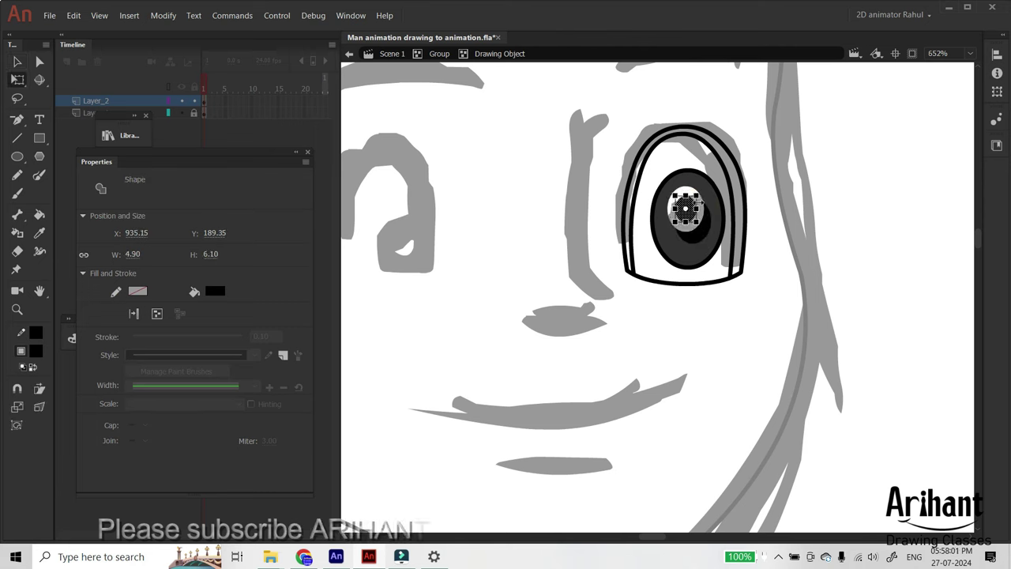
pyautogui.hotkey('ctrl', 'z')
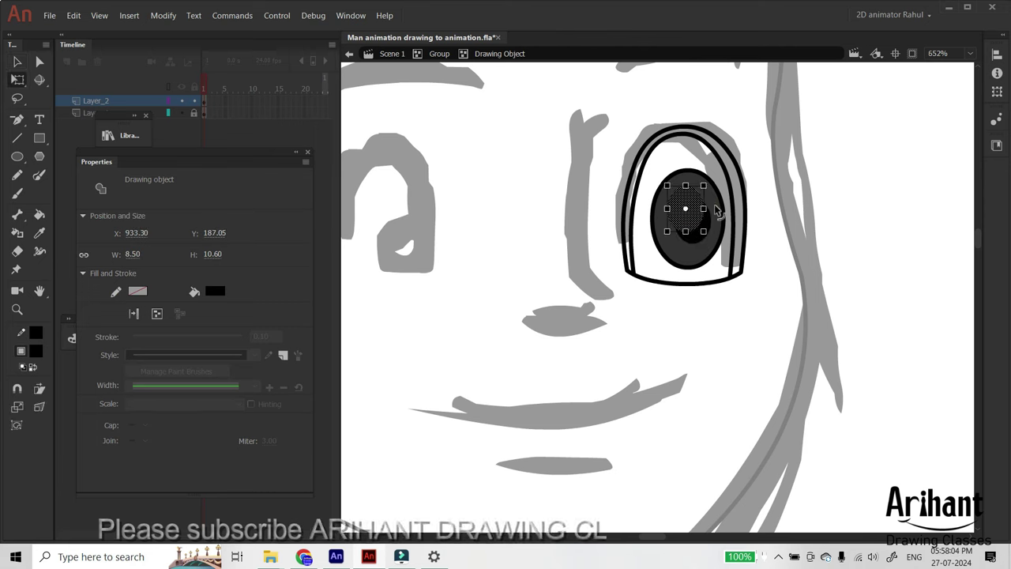
pyautogui.hotkey('ctrl', 'z')
# Step: Group the pupil shape, shrink a copy to about 5.8 by 7.25 px at the iris's upper left, and open it
pyautogui.press('v')
pyautogui.click(701, 228)
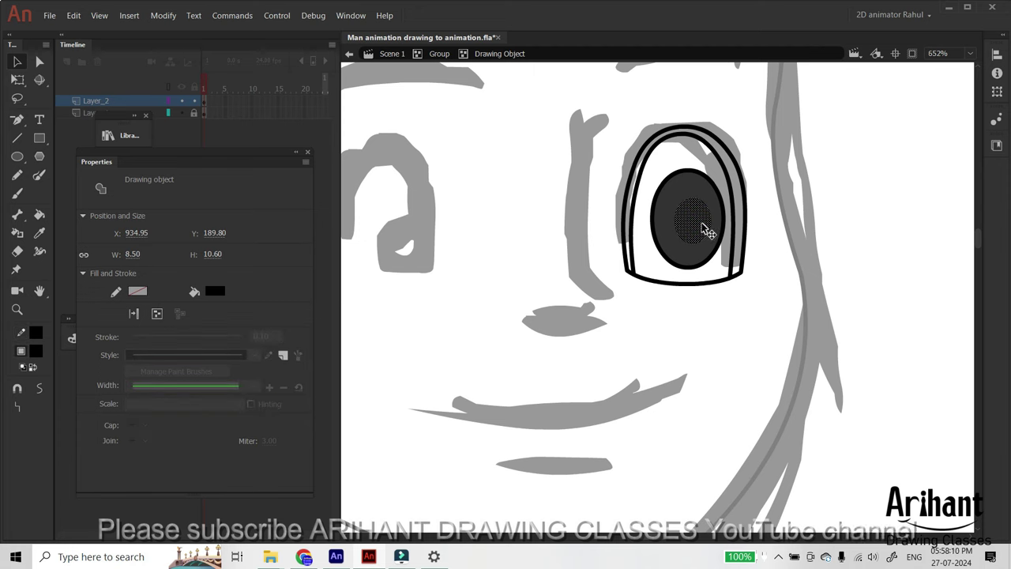
pyautogui.hotkey('ctrl', 'g')
pyautogui.moveTo(692, 221)
pyautogui.mouseDown()
pyautogui.moveTo(683, 211)
pyautogui.moveTo(696, 195)
pyautogui.moveTo(690, 214)
pyautogui.mouseUp()
pyautogui.press('q')
pyautogui.press('v')
pyautogui.doubleClick(684, 212)
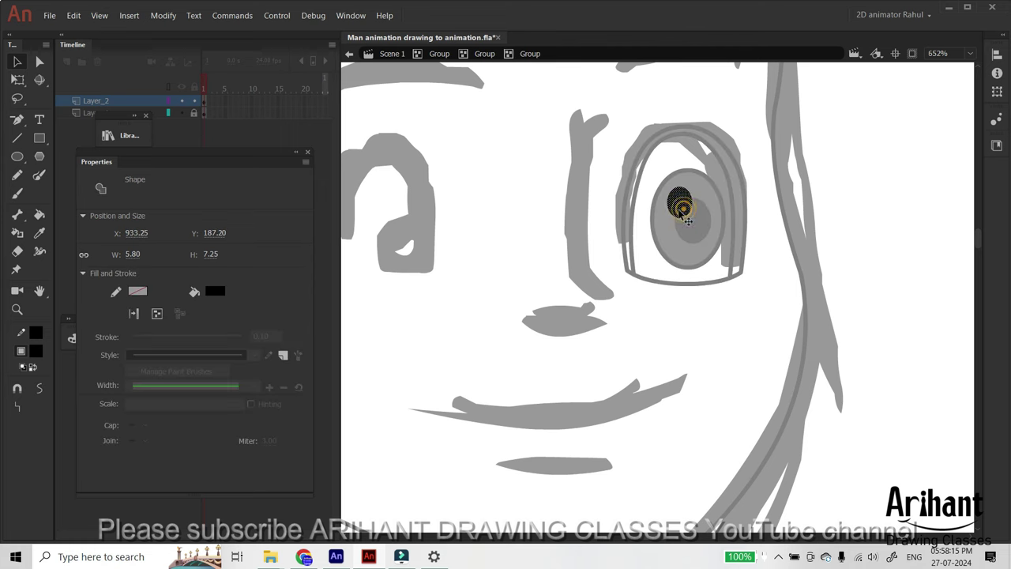
# Step: Fill the eye highlight with white and return to the character group, accepting the drawing object's conversion to a group
pyautogui.click(35, 351)
pyautogui.click(744, 205)
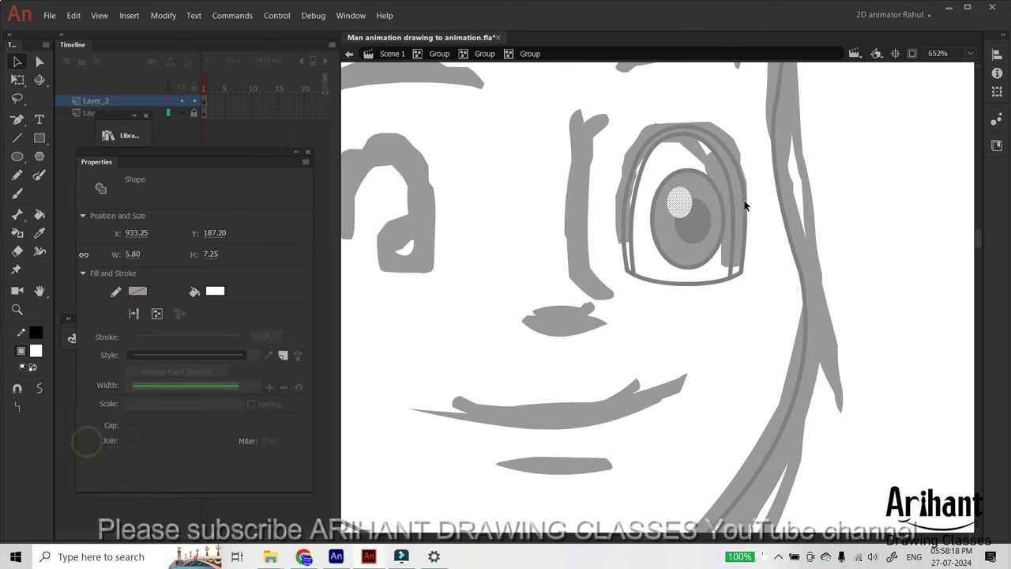
pyautogui.doubleClick(786, 165)
pyautogui.click(709, 195)
pyautogui.click(777, 192)
pyautogui.doubleClick(754, 192)
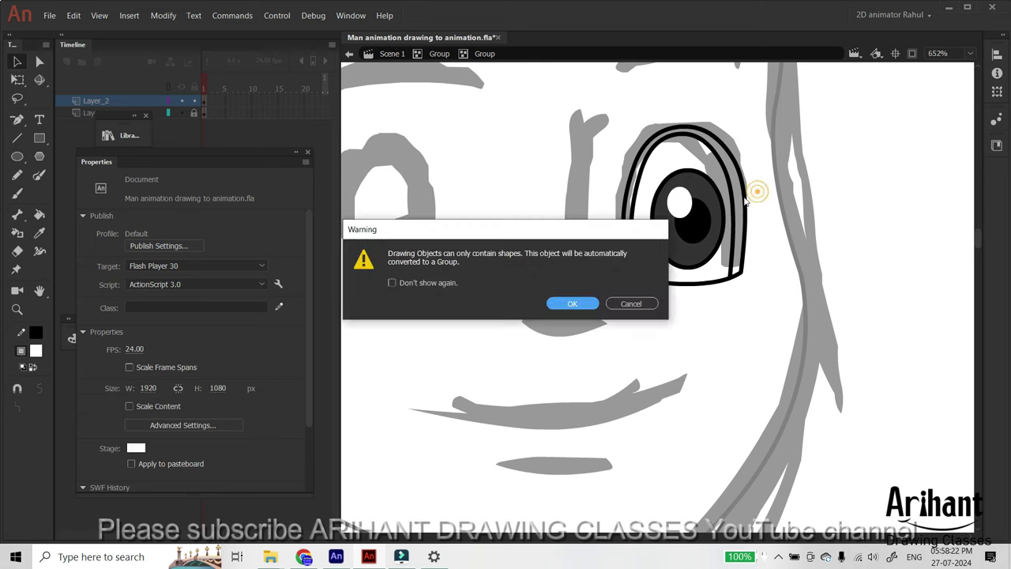
pyautogui.click(571, 303)
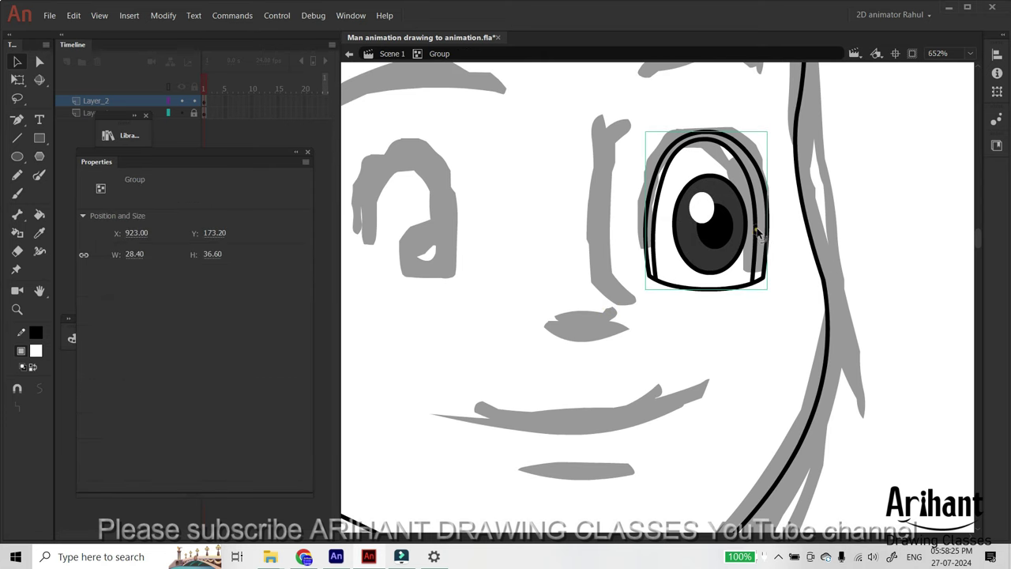
# Step: Fill the inside of the right eye with white and the band between its two arches with dark grey
pyautogui.doubleClick(756, 232)
pyautogui.press('k')
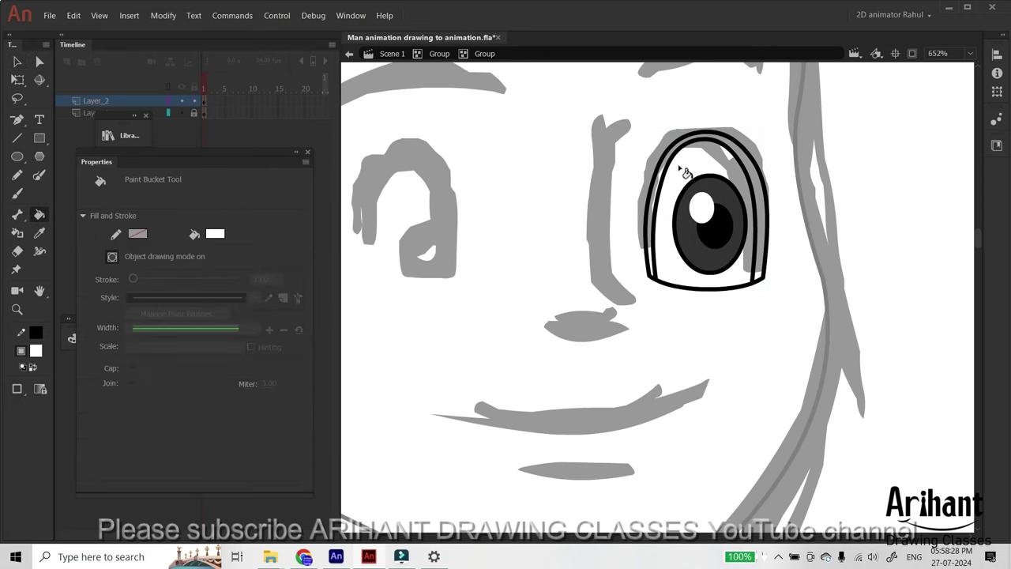
pyautogui.click(680, 170)
pyautogui.click(36, 350)
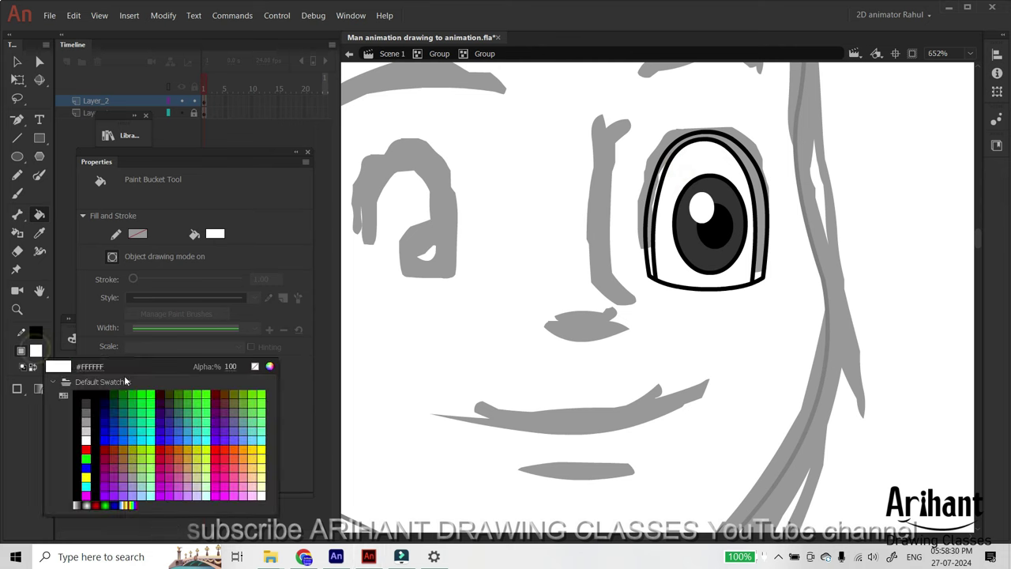
pyautogui.click(81, 399)
pyautogui.click(736, 152)
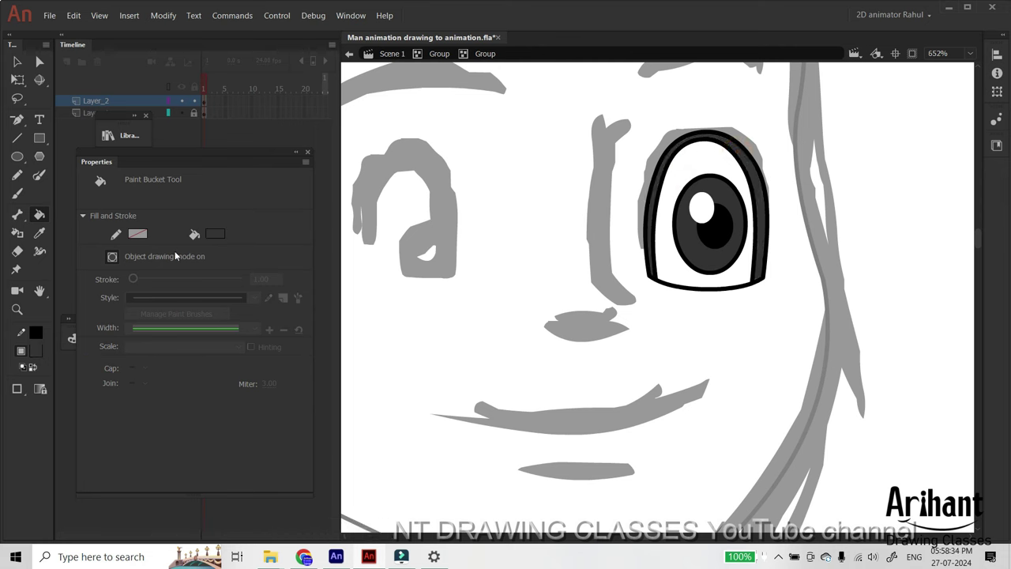
# Step: Duplicate the finished eye onto the sketched left eye and enlarge the copy slightly
pyautogui.press('v')
pyautogui.doubleClick(789, 191)
pyautogui.moveTo(750, 203)
pyautogui.mouseDown()
pyautogui.moveTo(798, 197)
pyautogui.moveTo(625, 227)
pyautogui.moveTo(479, 232)
pyautogui.moveTo(481, 221)
pyautogui.mouseUp()
pyautogui.press('q')
pyautogui.moveTo(511, 134); pyautogui.dragTo(517, 127)
pyautogui.click(602, 180)
pyautogui.moveTo(624, 199); pyautogui.dragTo(604, 191)
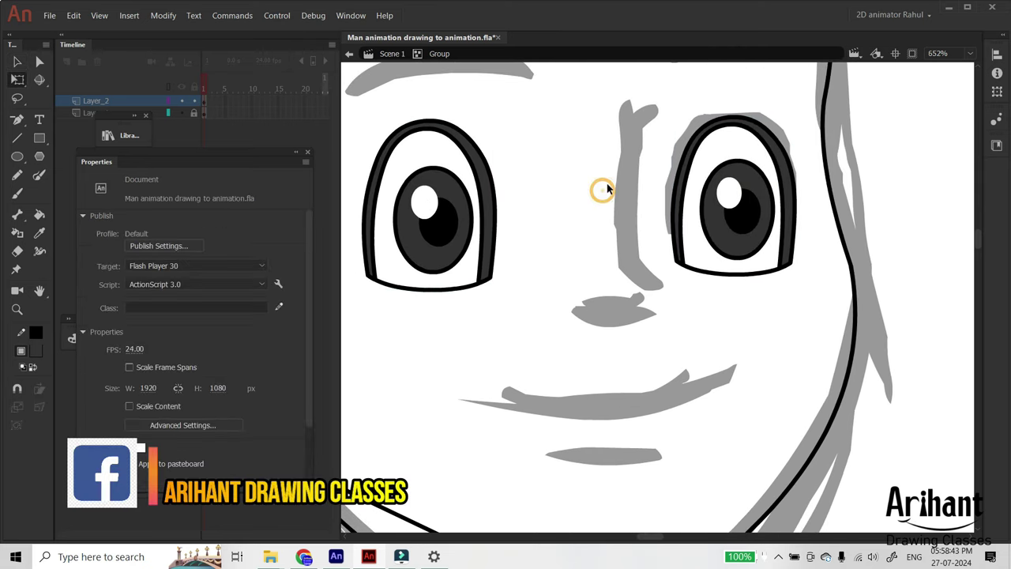
# Step: Draw a line down the nose bridge and bend it around the tip and underside of the sketched nose
pyautogui.press('n')
pyautogui.moveTo(640, 105); pyautogui.dragTo(645, 322)
pyautogui.press('v')
pyautogui.moveTo(641, 251); pyautogui.dragTo(628, 239)
pyautogui.moveTo(640, 285)
pyautogui.mouseDown()
pyautogui.moveTo(668, 297)
pyautogui.moveTo(582, 317)
pyautogui.moveTo(651, 323)
pyautogui.mouseUp()
pyautogui.moveTo(655, 309)
pyautogui.mouseDown()
pyautogui.moveTo(665, 305)
pyautogui.moveTo(652, 325)
pyautogui.mouseUp()
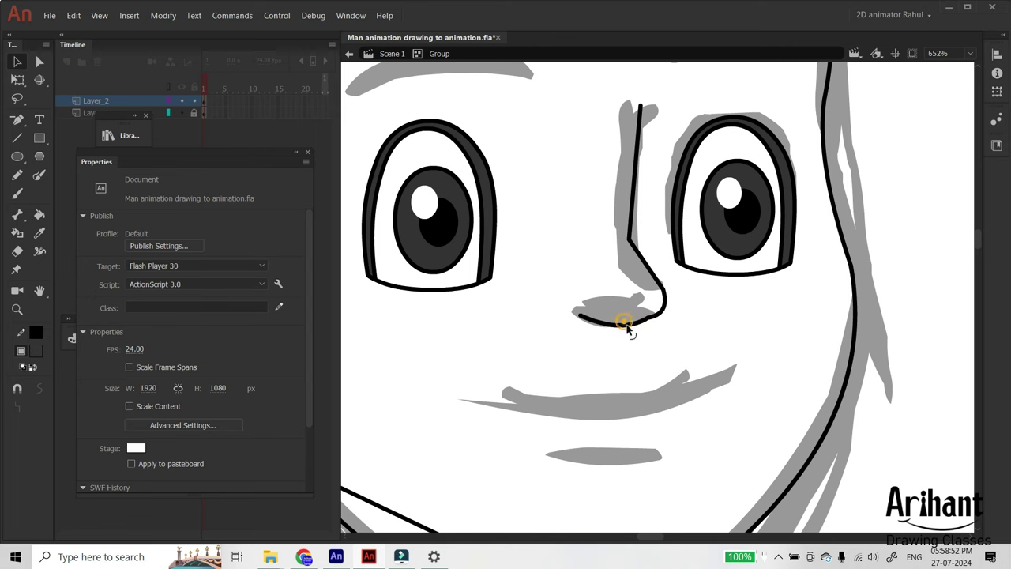
pyautogui.moveTo(580, 316); pyautogui.dragTo(583, 318)
pyautogui.moveTo(634, 197); pyautogui.dragTo(630, 195)
pyautogui.moveTo(629, 239); pyautogui.dragTo(634, 241)
# Step: Draw a rectangle about 15.6 by 11 px above the right eye and open it for editing
pyautogui.moveTo(640, 105)
pyautogui.mouseDown()
pyautogui.moveTo(635, 118)
pyautogui.moveTo(726, 187)
pyautogui.mouseUp()
pyautogui.scroll(3, 679, 157)
pyautogui.press('v')
pyautogui.click(708, 169)
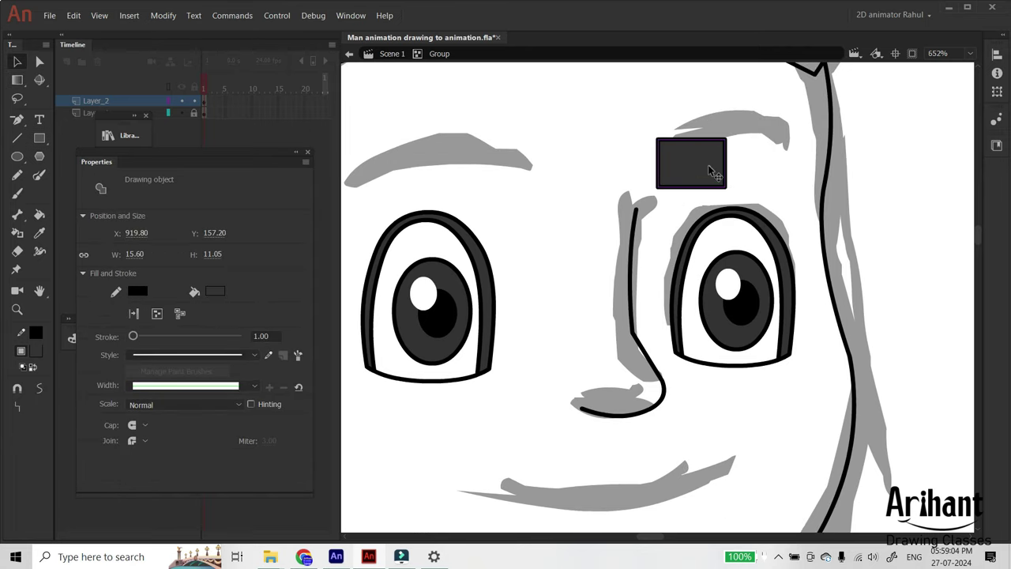
pyautogui.doubleClick(704, 168)
# Step: Shape the rectangle into a thin, curved, unfilled right eyebrow tapering to a point at its outer end
pyautogui.moveTo(796, 154); pyautogui.dragTo(800, 188)
pyautogui.moveTo(763, 153)
pyautogui.mouseDown()
pyautogui.moveTo(749, 148)
pyautogui.moveTo(779, 162)
pyautogui.mouseUp()
pyautogui.moveTo(658, 141); pyautogui.dragTo(690, 151)
pyautogui.moveTo(658, 190); pyautogui.dragTo(657, 183)
pyautogui.moveTo(652, 160); pyautogui.dragTo(655, 154)
pyautogui.moveTo(656, 167); pyautogui.dragTo(658, 184)
pyautogui.moveTo(750, 188); pyautogui.dragTo(748, 178)
pyautogui.moveTo(717, 180); pyautogui.dragTo(772, 181)
pyautogui.moveTo(658, 182); pyautogui.dragTo(657, 174)
pyautogui.moveTo(737, 175); pyautogui.dragTo(768, 174)
# Step: Place a mirrored copy of the eyebrow above the left eye and adjust its inner end with the Subselection tool
pyautogui.doubleClick(799, 154)
pyautogui.click(722, 195)
pyautogui.moveTo(669, 192)
pyautogui.mouseDown()
pyautogui.moveTo(740, 178)
pyautogui.moveTo(699, 162)
pyautogui.moveTo(608, 175)
pyautogui.moveTo(622, 165)
pyautogui.moveTo(580, 159)
pyautogui.moveTo(566, 170)
pyautogui.moveTo(591, 169)
pyautogui.mouseUp()
pyautogui.press('a')
pyautogui.click(566, 162)
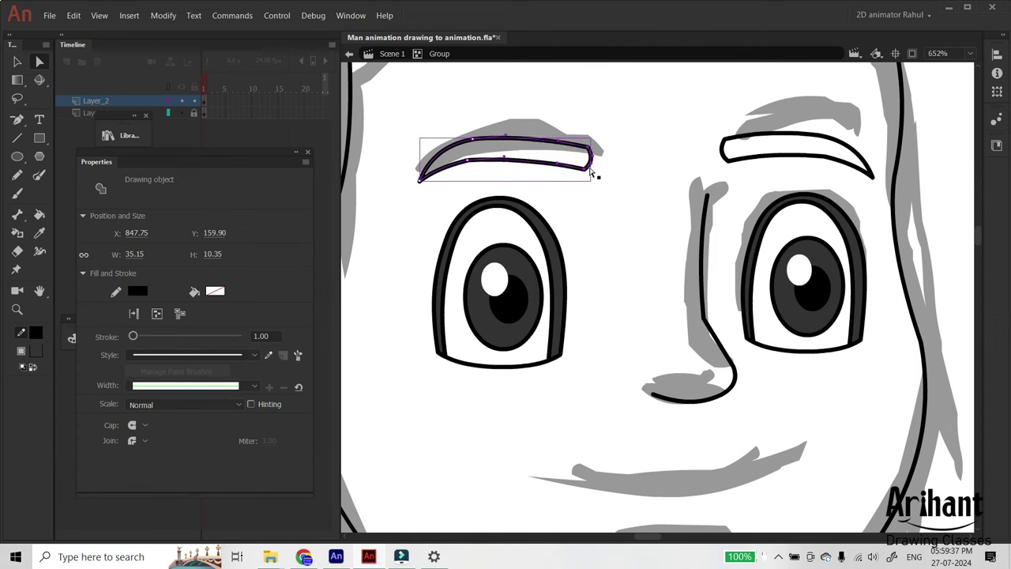
pyautogui.moveTo(626, 113); pyautogui.dragTo(586, 147)
pyautogui.press('v')
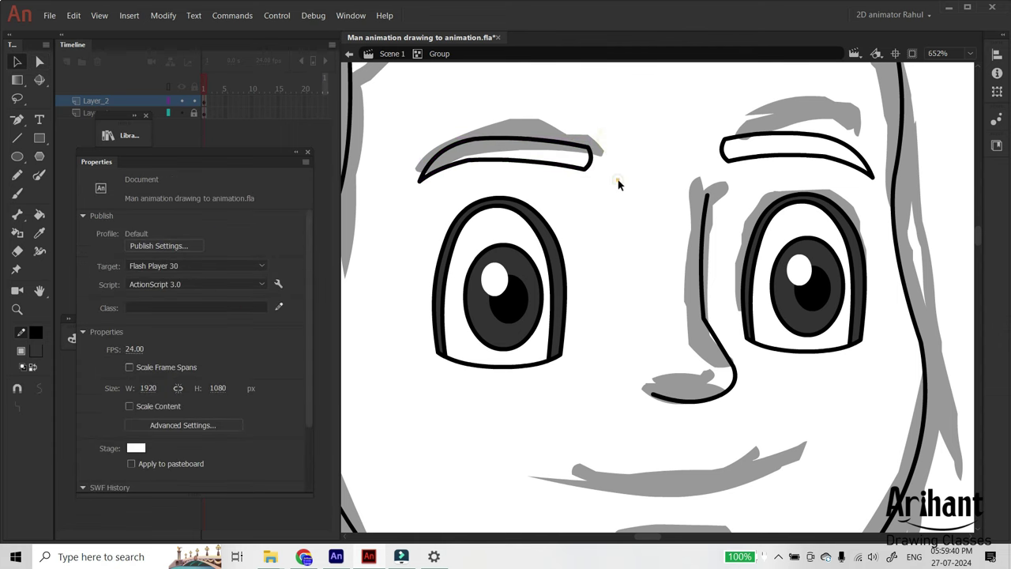
# Step: Return to the main scene and save the document
pyautogui.doubleClick(622, 185)
pyautogui.hotkey('ctrl', 's')
pyautogui.hotkey('ctrl', '-')
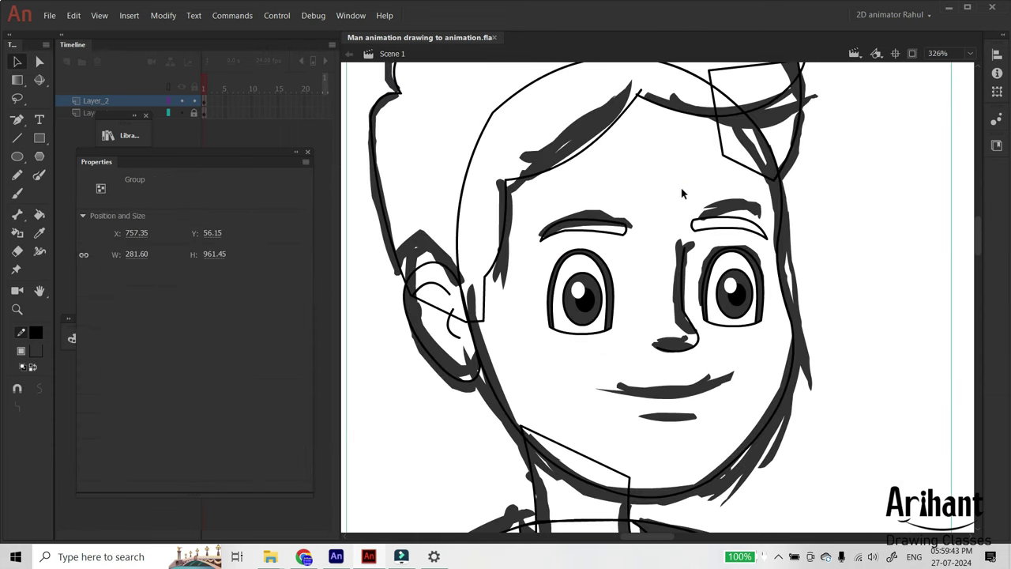
# Step: Draw the smiling mouth as a curved line with a short lower lip line beneath it
pyautogui.scroll(-2, 669, 273)
pyautogui.press('n')
pyautogui.moveTo(616, 344); pyautogui.dragTo(736, 331)
pyautogui.press('v')
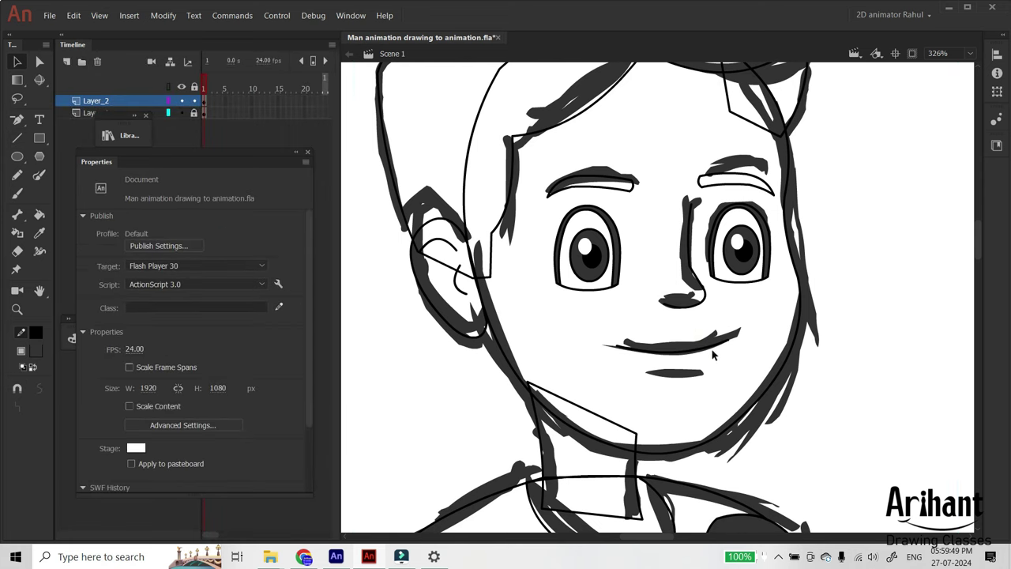
pyautogui.press('n')
pyautogui.press('v')
# Step: Move the complete traced character off the sketch into the empty stage area to its right
pyautogui.moveTo(717, 295); pyautogui.dragTo(692, 283)
pyautogui.moveTo(745, 181); pyautogui.dragTo(744, 212)
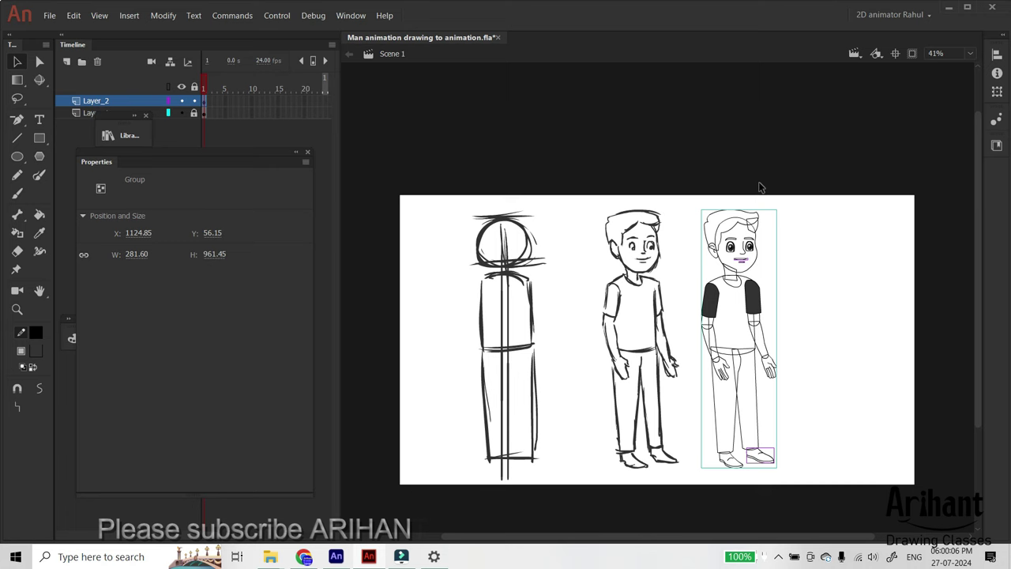
pyautogui.click(734, 153)
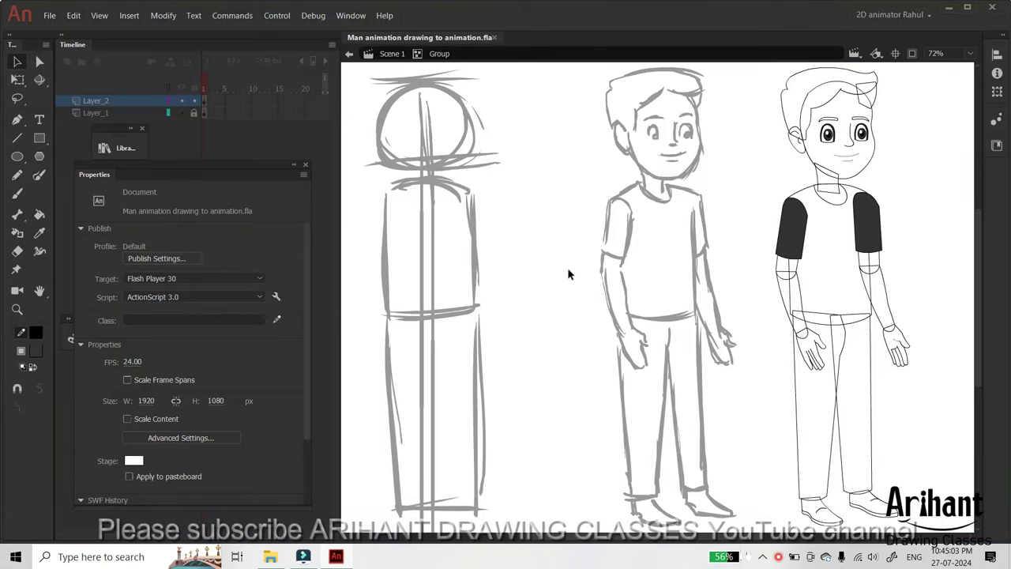
# Step: Mix the orange fill colour DF952C and fill the T-shirt body and both sleeves of the traced character with it
pyautogui.click(37, 332)
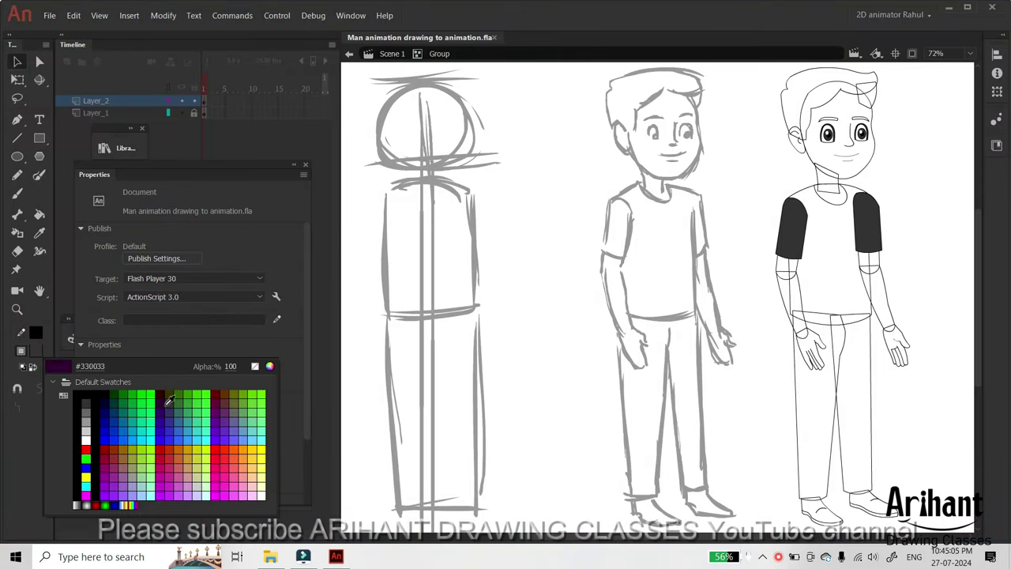
pyautogui.click(269, 364)
pyautogui.moveTo(537, 348)
pyautogui.mouseDown()
pyautogui.moveTo(537, 333)
pyautogui.moveTo(537, 341)
pyautogui.mouseUp()
pyautogui.click(503, 219)
pyautogui.moveTo(503, 218)
pyautogui.mouseDown()
pyautogui.moveTo(488, 199)
pyautogui.moveTo(488, 211)
pyautogui.mouseUp()
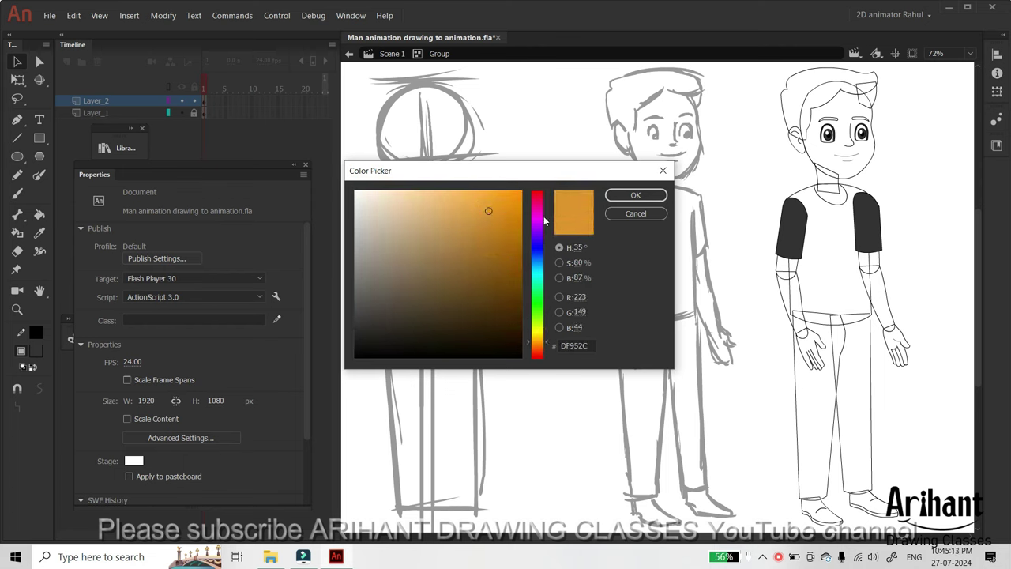
pyautogui.click(635, 195)
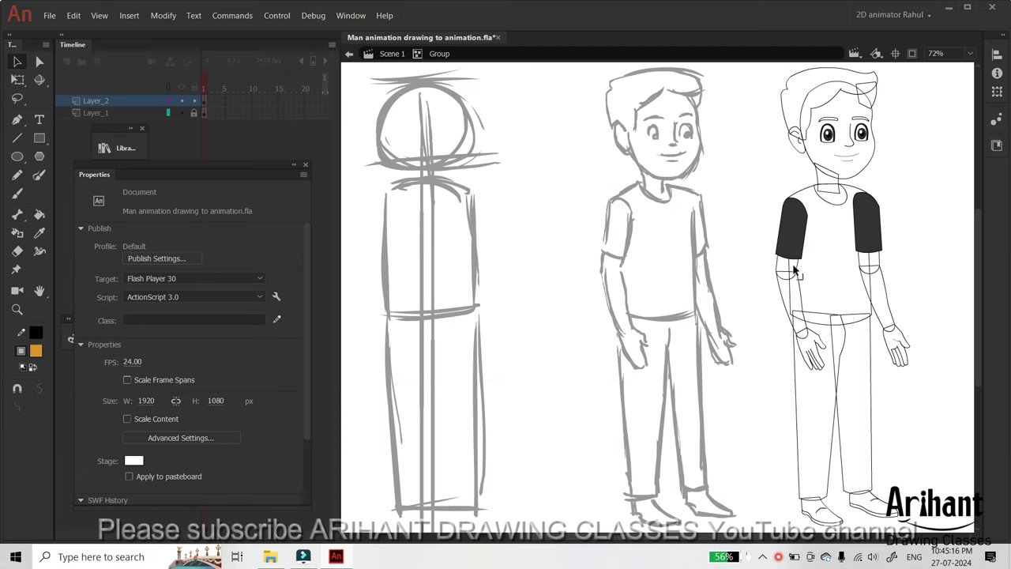
pyautogui.press('k')
pyautogui.click(794, 229)
pyautogui.click(829, 241)
pyautogui.click(869, 229)
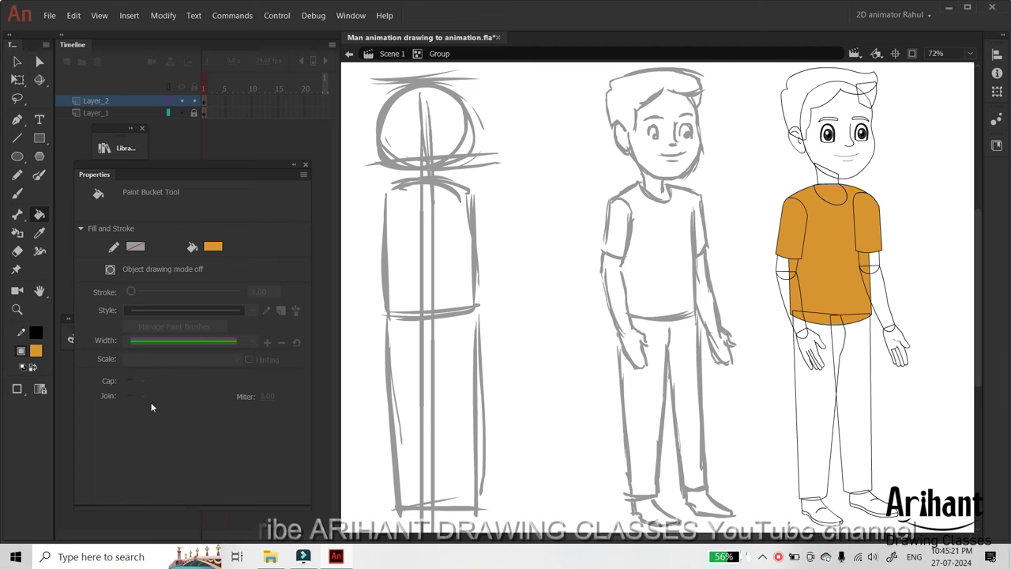
# Step: Mix a light brown skin fill (CF9D68) and fill the upper arm beneath the left sleeve inside its drawing object
pyautogui.click(35, 351)
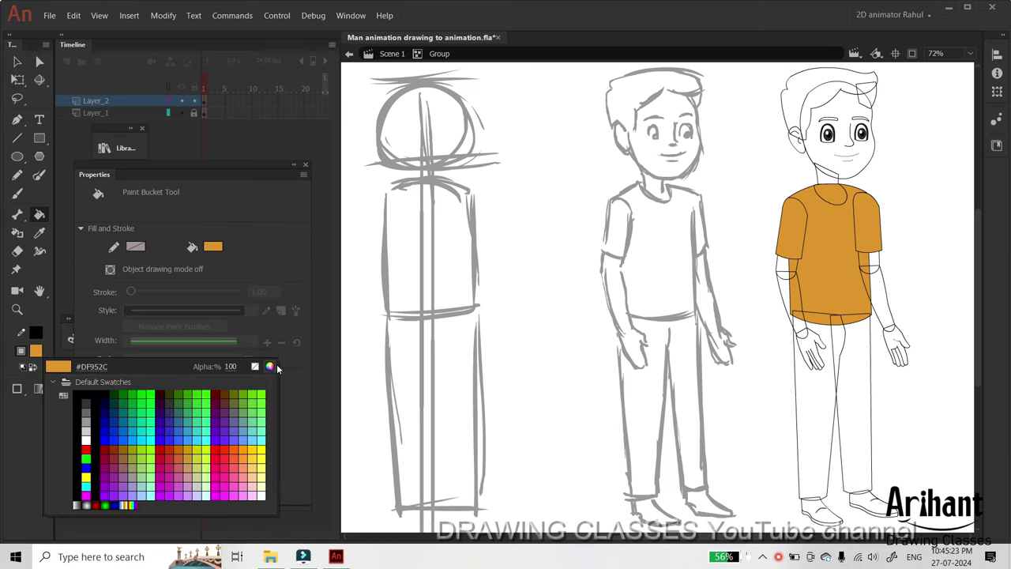
pyautogui.click(275, 366)
pyautogui.click(539, 351)
pyautogui.moveTo(538, 350); pyautogui.dragTo(538, 344)
pyautogui.moveTo(445, 212); pyautogui.dragTo(436, 225)
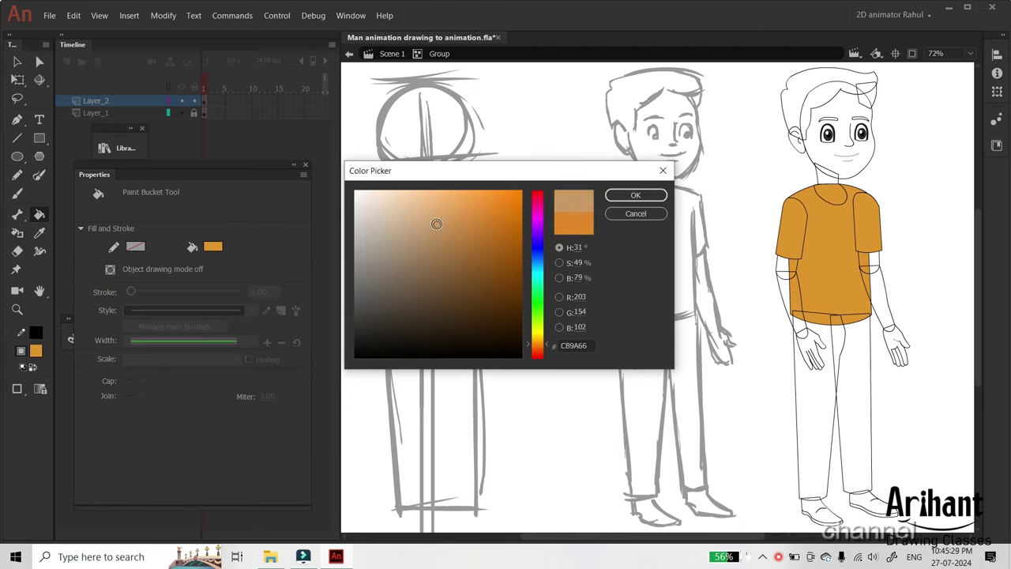
pyautogui.click(635, 195)
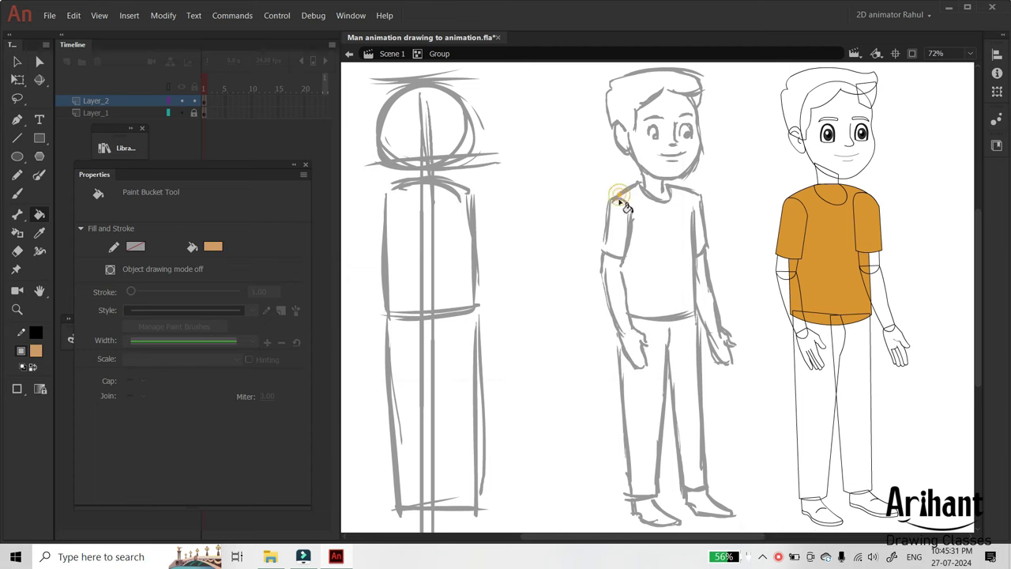
pyautogui.click(778, 271)
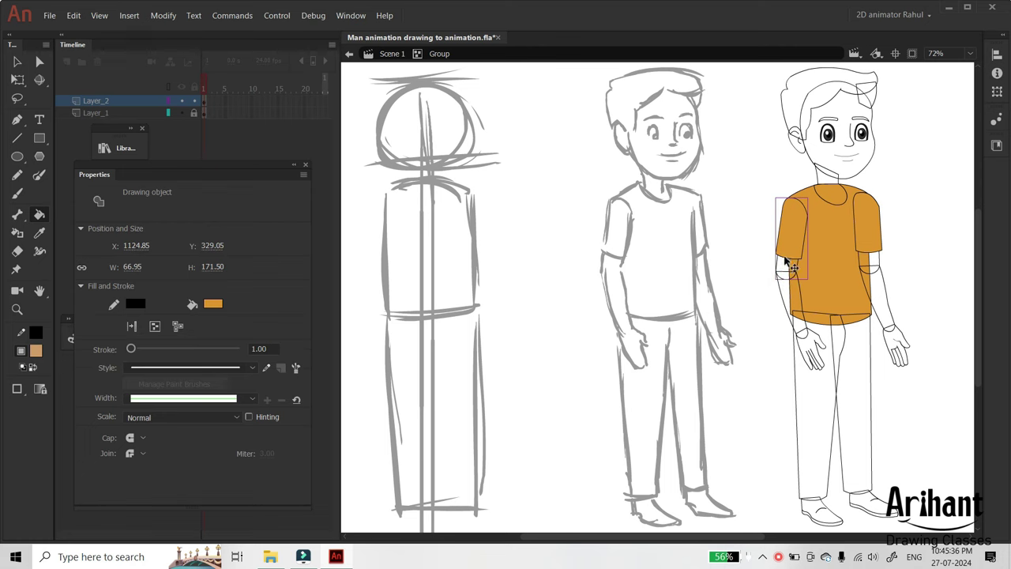
pyautogui.doubleClick(785, 263)
pyautogui.moveTo(885, 202); pyautogui.dragTo(654, 391)
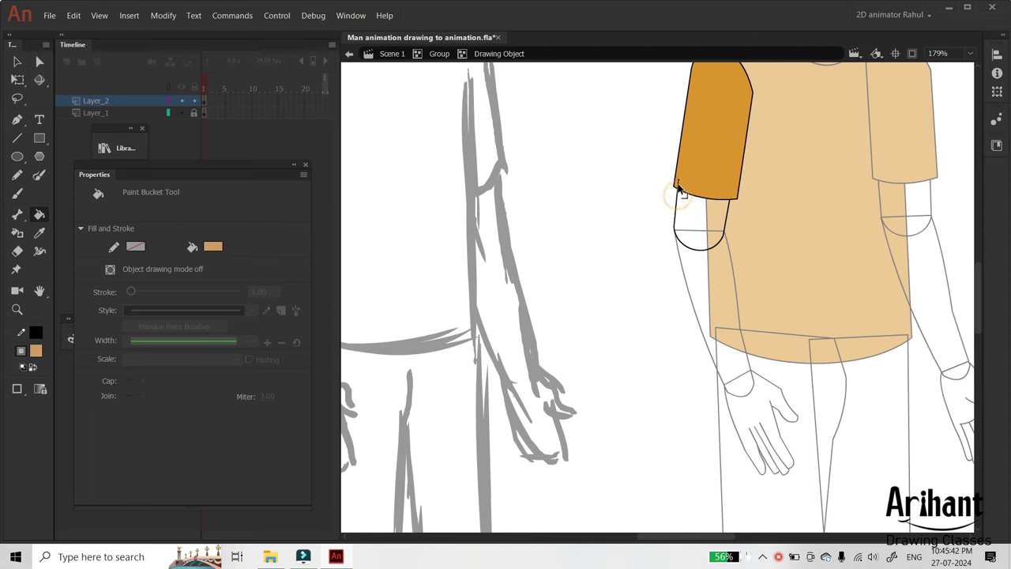
pyautogui.click(688, 219)
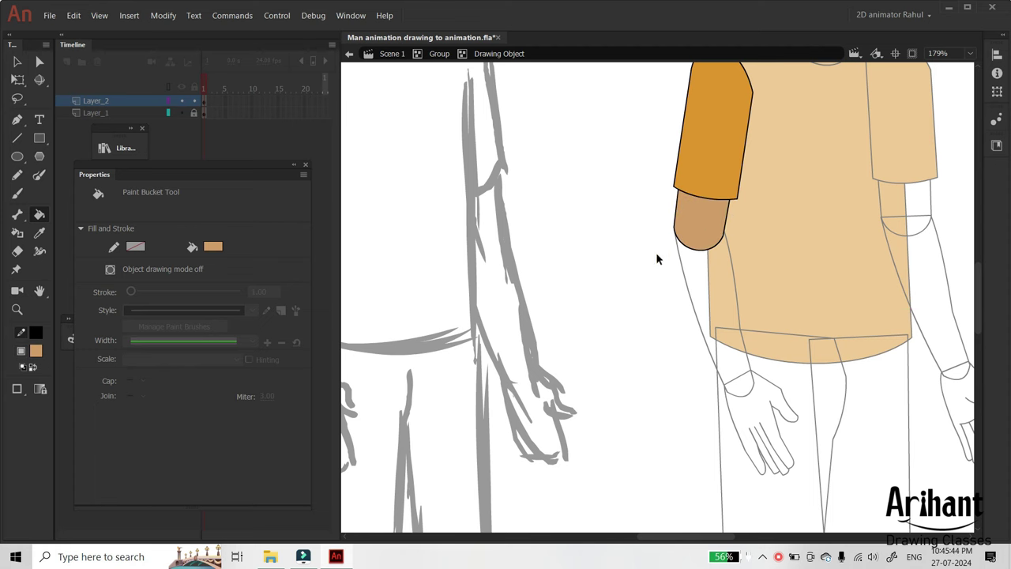
pyautogui.doubleClick(657, 253)
# Step: Fill both forearms and both hands of the traced character with the skin colour
pyautogui.click(701, 292)
pyautogui.moveTo(703, 289); pyautogui.dragTo(587, 219)
pyautogui.click(648, 357)
pyautogui.hotkey('ctrl', 'z')
pyautogui.click(662, 330)
pyautogui.hotkey('ctrl', 'z')
pyautogui.click(663, 325)
pyautogui.click(860, 316)
pyautogui.click(850, 278)
pyautogui.click(867, 373)
pyautogui.click(869, 375)
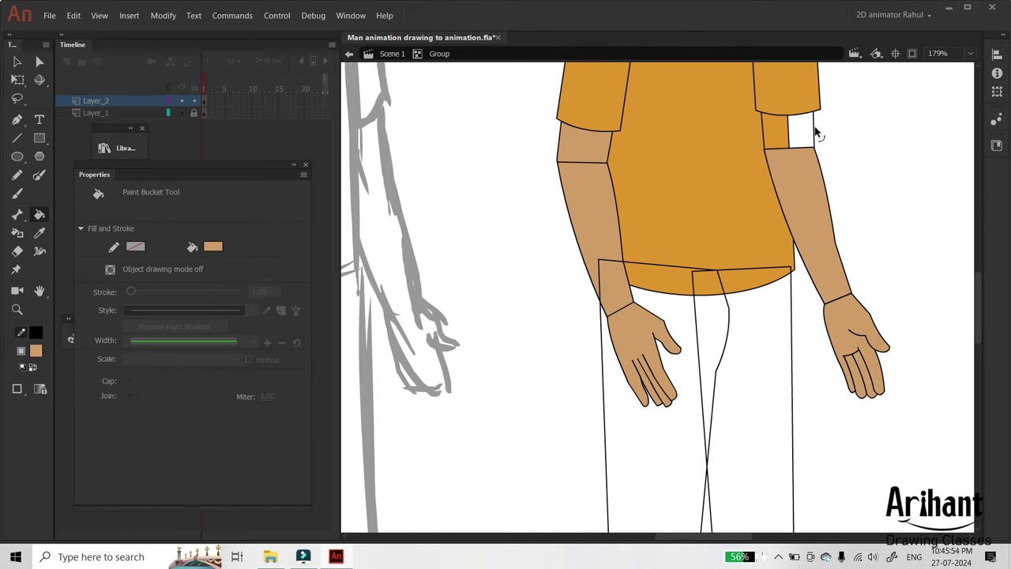
# Step: Fill the upper arm beneath the right sleeve with the skin colour inside its drawing object and return to the group
pyautogui.keyDown('ctrl'); pyautogui.click(786, 125); pyautogui.keyUp('ctrl')
pyautogui.doubleClick(814, 129)
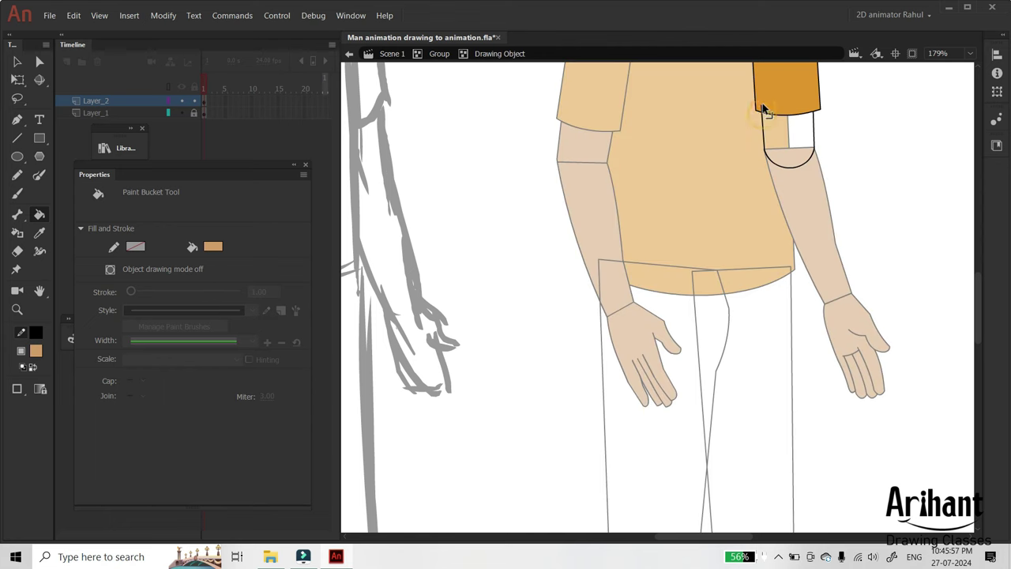
pyautogui.click(806, 136)
pyautogui.doubleClick(839, 139)
# Step: Fill the neck and the open neckline area of the T-shirt with the skin colour
pyautogui.moveTo(775, 95); pyautogui.dragTo(764, 371)
pyautogui.moveTo(733, 226); pyautogui.dragTo(740, 291)
pyautogui.click(666, 220)
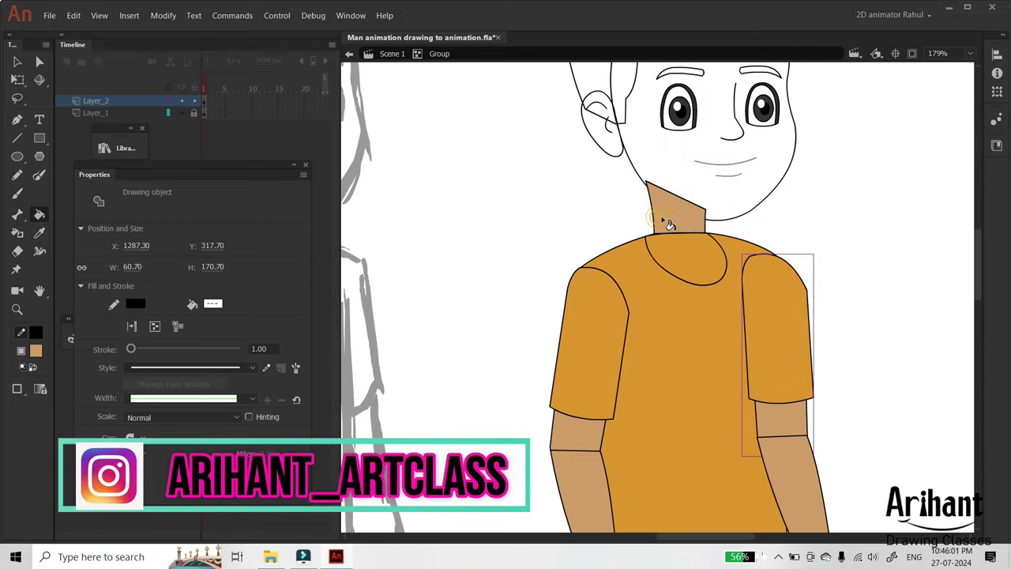
pyautogui.keyDown('ctrl'); pyautogui.click(683, 262); pyautogui.keyUp('ctrl')
pyautogui.keyDown('ctrl'); pyautogui.click(671, 273); pyautogui.keyUp('ctrl')
pyautogui.click(675, 273)
pyautogui.click(671, 269)
# Step: Try to fill the face with the skin colour, and undo the fill
pyautogui.click(594, 197)
pyautogui.click(759, 201)
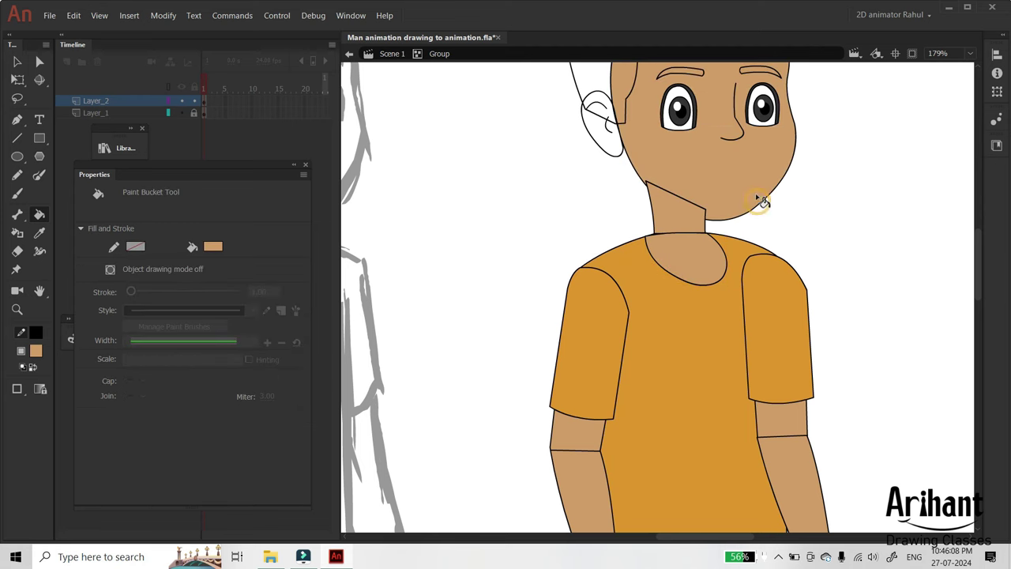
pyautogui.scroll(3, 685, 133)
pyautogui.hotkey('ctrl', 'z')
# Step: Cut the two mouth lines from the main scene and paste them in place inside the character group
pyautogui.click(738, 223)
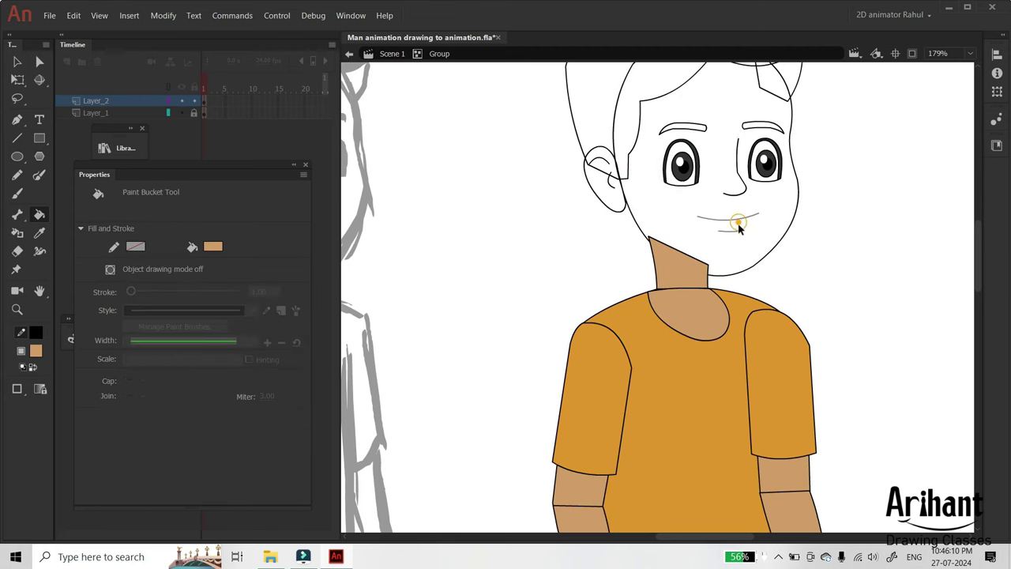
pyautogui.doubleClick(813, 229)
pyautogui.keyDown('ctrl'); pyautogui.click(739, 221); pyautogui.keyUp('ctrl')
pyautogui.keyDown('ctrl'); pyautogui.keyDown('shift'); pyautogui.click(734, 230); pyautogui.keyUp('shift'); pyautogui.keyUp('ctrl')
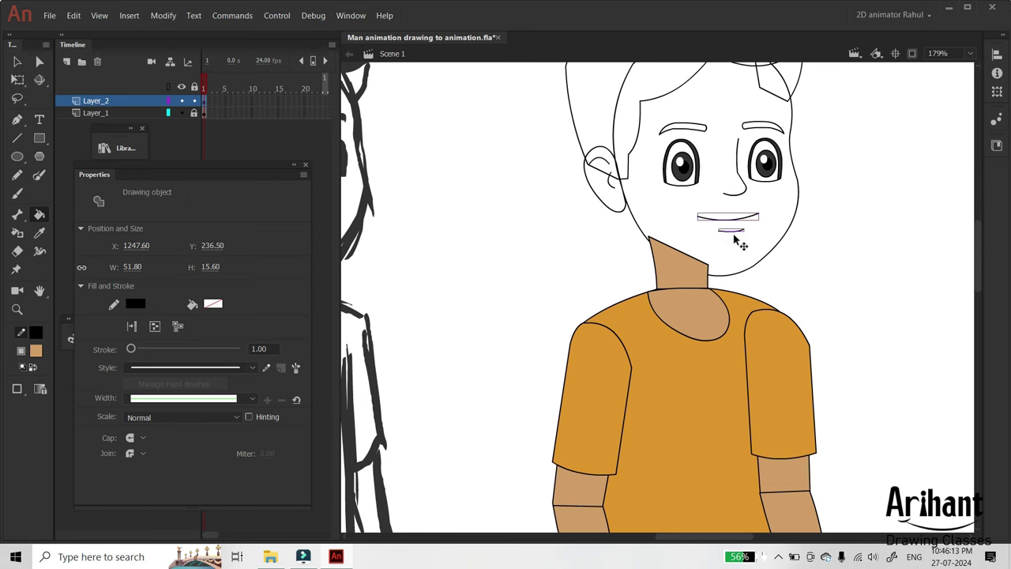
pyautogui.hotkey('ctrl', 'x')
pyautogui.doubleClick(788, 233)
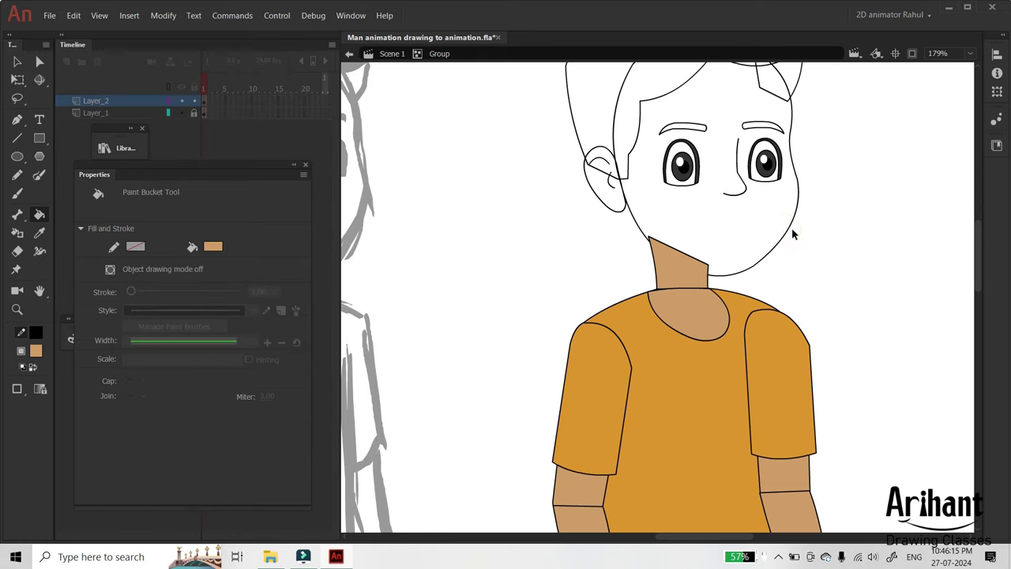
pyautogui.hotkey('ctrl', 'shift', 'v')
pyautogui.keyDown('ctrl'); pyautogui.click(809, 221); pyautogui.keyUp('ctrl')
# Step: Fill the face and the ear with the skin colour
pyautogui.click(787, 219)
pyautogui.moveTo(750, 175); pyautogui.dragTo(755, 213)
pyautogui.scroll(2, 756, 212)
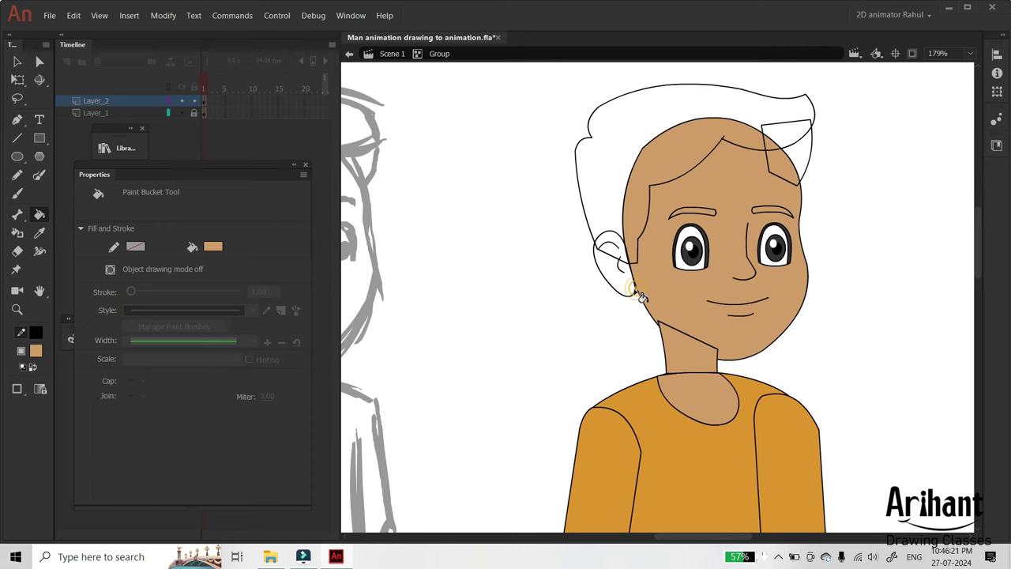
pyautogui.click(634, 290)
# Step: Delete the outline segment where the ear meets the face inside the ear's drawing object and return to the group
pyautogui.keyDown('ctrl'); pyautogui.click(632, 281); pyautogui.keyUp('ctrl')
pyautogui.keyDown('ctrl'); pyautogui.doubleClick(630, 272); pyautogui.keyUp('ctrl')
pyautogui.keyDown('ctrl'); pyautogui.click(630, 270); pyautogui.keyUp('ctrl')
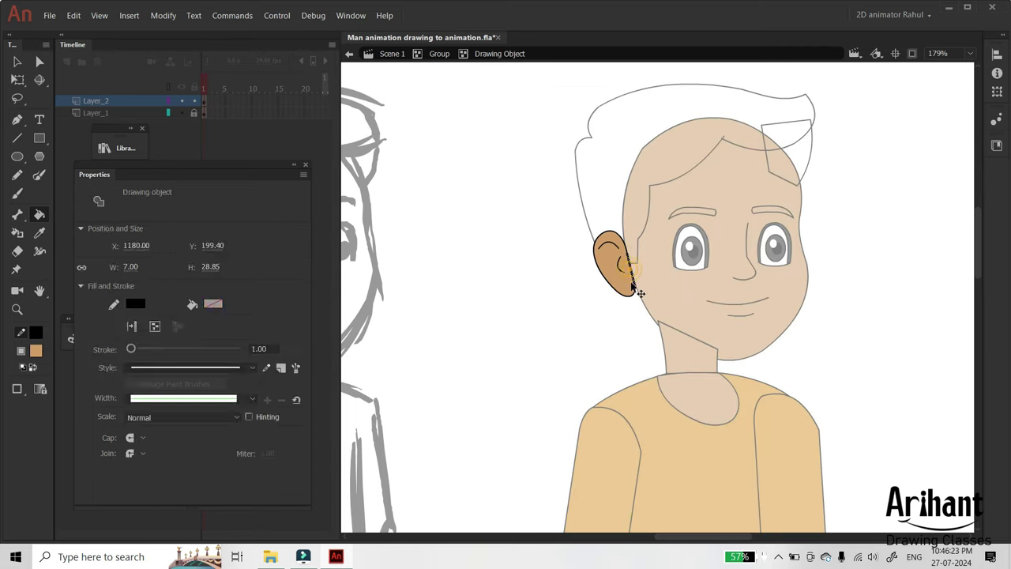
pyautogui.press('Delete')
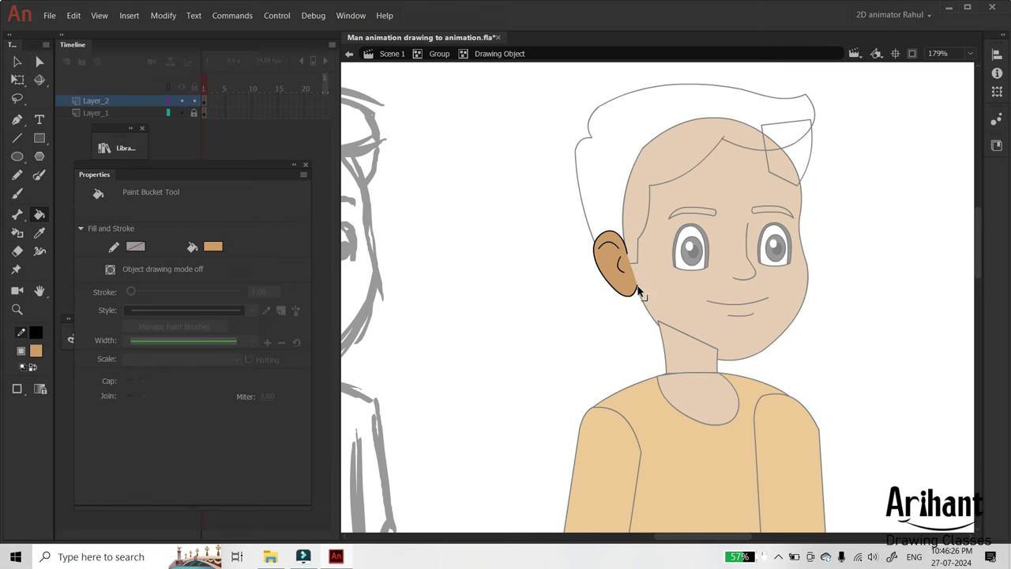
pyautogui.keyDown('ctrl'); pyautogui.doubleClick(623, 322); pyautogui.keyUp('ctrl')
pyautogui.keyDown('ctrl'); pyautogui.click(596, 333); pyautogui.keyUp('ctrl')
# Step: Fill the hair, the front tuft and the eyebrows with dark brown 3B2923, and send the tuft behind the head
pyautogui.moveTo(548, 212); pyautogui.dragTo(530, 229)
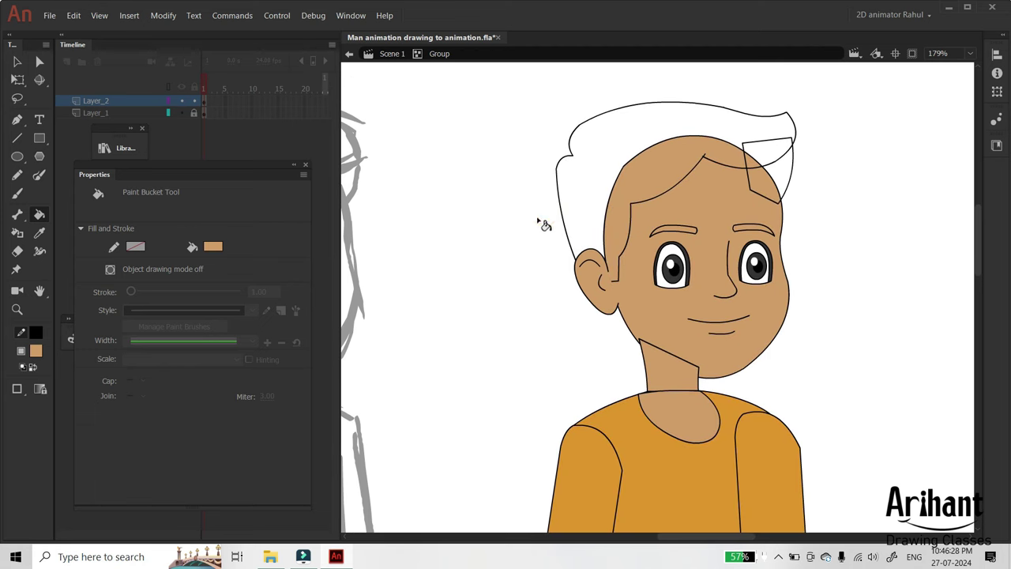
pyautogui.click(35, 352)
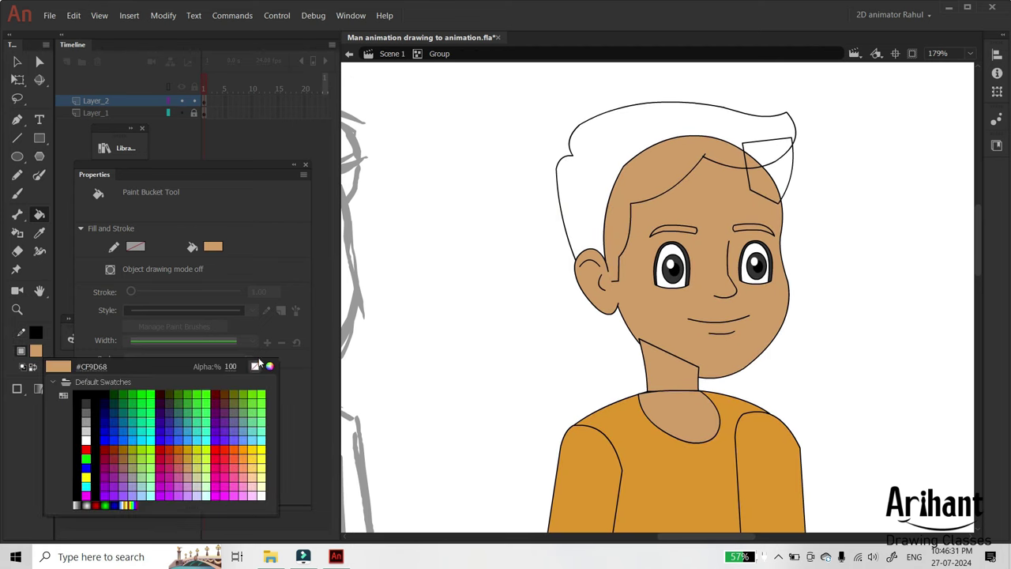
pyautogui.click(268, 361)
pyautogui.moveTo(536, 352); pyautogui.dragTo(537, 351)
pyautogui.moveTo(450, 260); pyautogui.dragTo(438, 312)
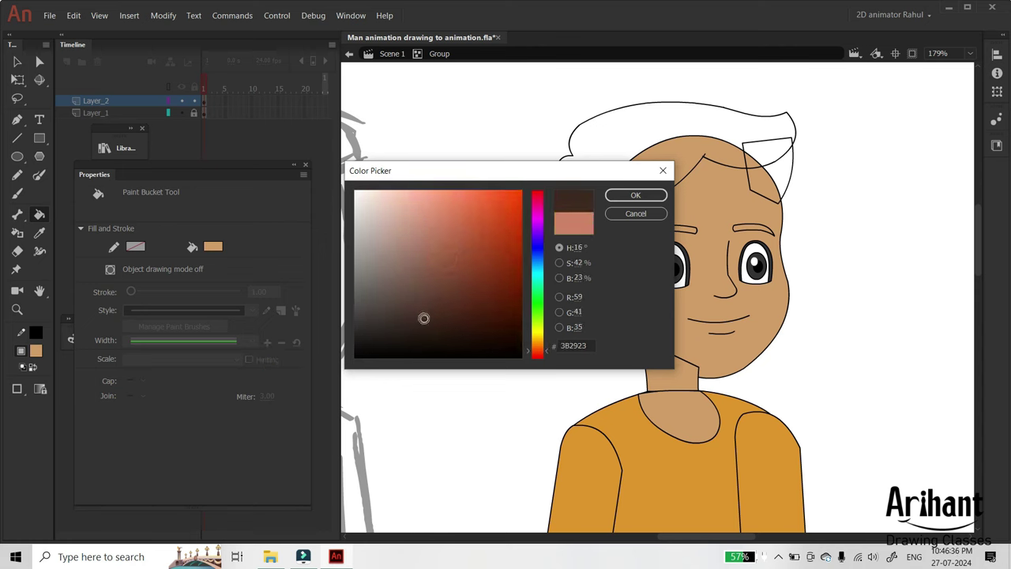
pyautogui.click(635, 195)
pyautogui.click(723, 132)
pyautogui.click(775, 170)
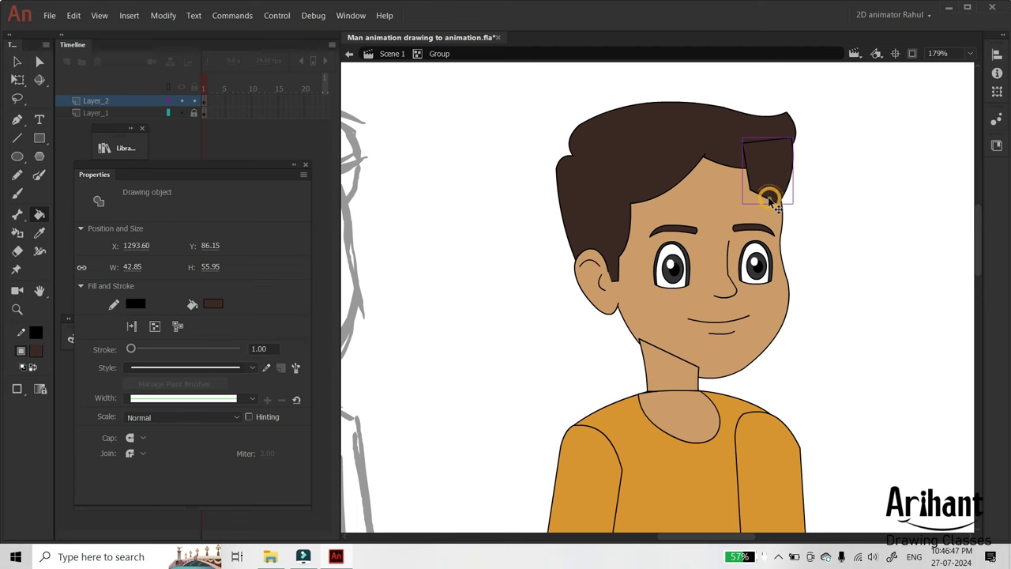
pyautogui.hotkey('ctrl', 'shift', 'Down')
pyautogui.click(821, 195)
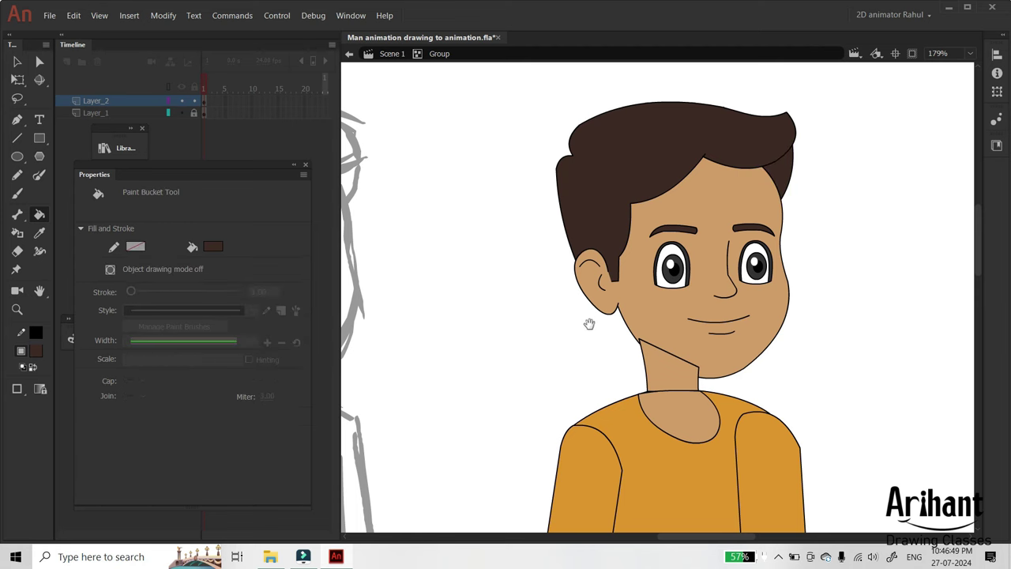
# Step: Try to draw a small rectangle below the ear for the hair at the nape, and undo it
pyautogui.scroll(-2, 592, 300)
pyautogui.press('r')
pyautogui.keyDown('ctrl'); pyautogui.click(604, 243); pyautogui.keyUp('ctrl')
pyautogui.click(608, 258)
pyautogui.moveTo(594, 242); pyautogui.dragTo(619, 284)
pyautogui.press('v')
pyautogui.click(607, 268)
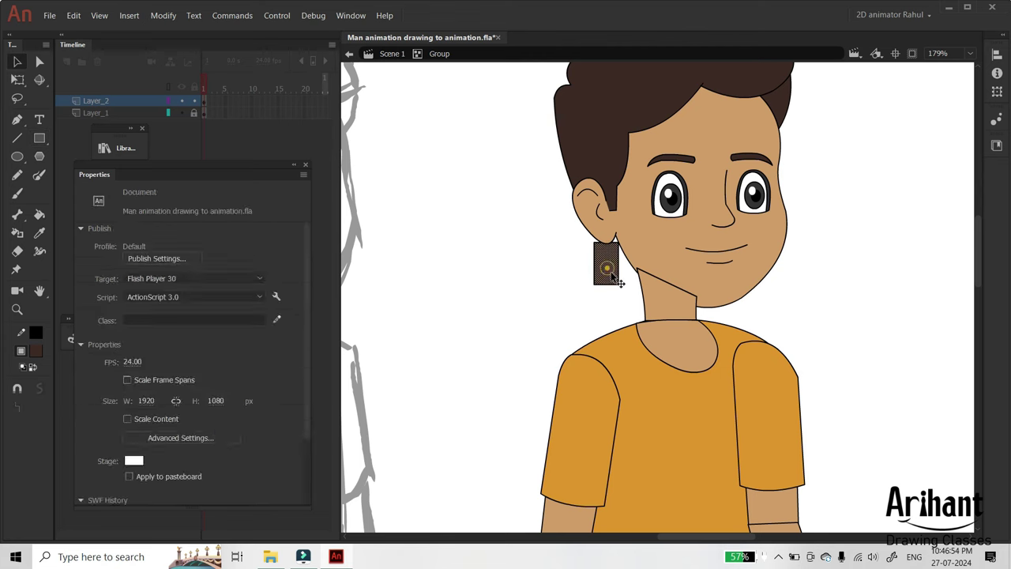
pyautogui.hotkey('ctrl', 'z')
pyautogui.hotkey('ctrl', 'z')
# Step: Draw a rectangle as a drawing object below the ear and delete its fill inside the object
pyautogui.press('r')
pyautogui.moveTo(592, 241); pyautogui.dragTo(630, 298)
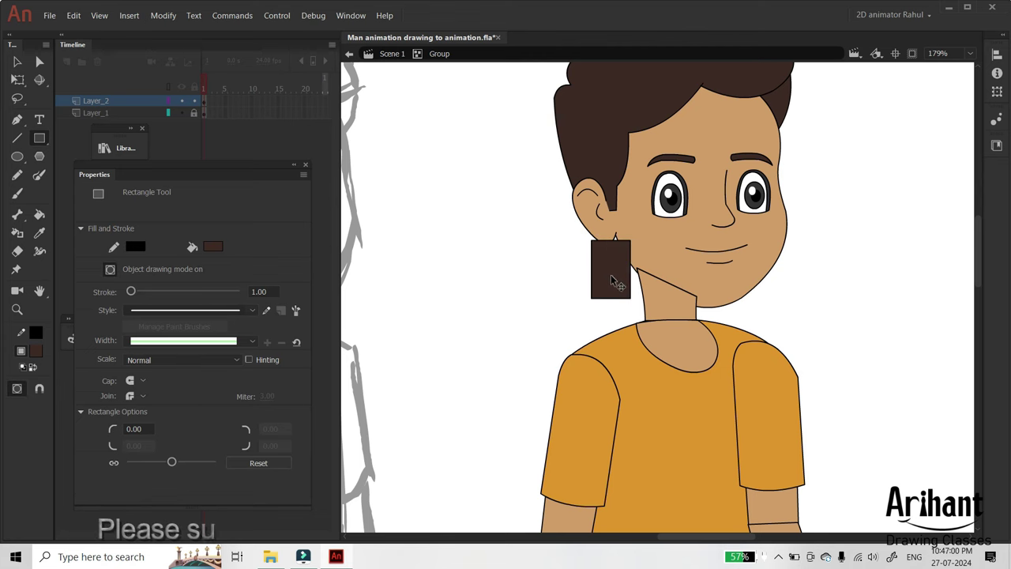
pyautogui.press('v')
pyautogui.doubleClick(610, 274)
pyautogui.click(610, 275)
pyautogui.press('Delete')
# Step: Reshape the rectangle outline into a slanted nape hair patch with a rounded lower edge below the ear
pyautogui.moveTo(594, 243); pyautogui.dragTo(597, 237)
pyautogui.moveTo(631, 297); pyautogui.dragTo(640, 258)
pyautogui.moveTo(592, 297); pyautogui.dragTo(620, 227)
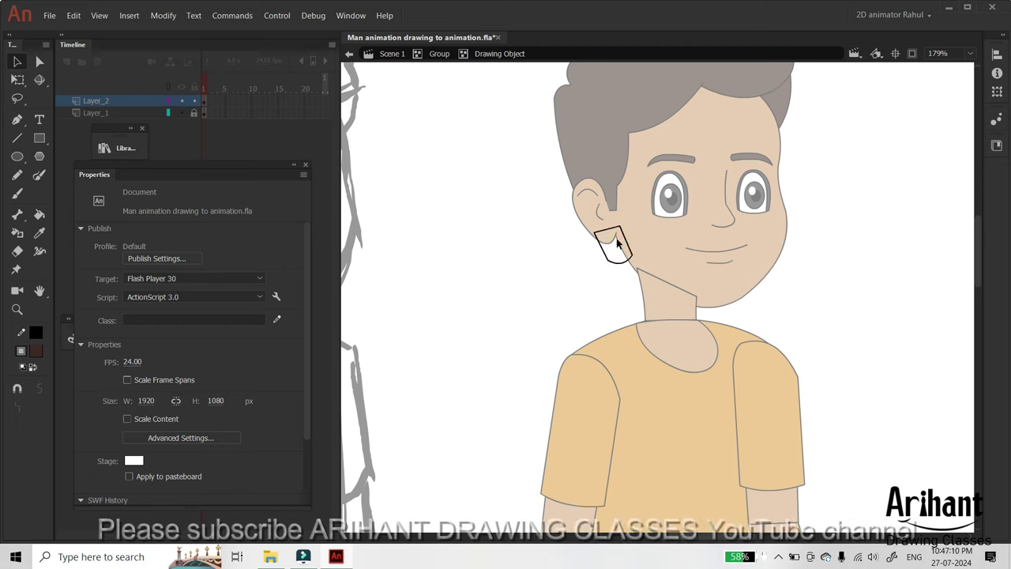
pyautogui.doubleClick(599, 276)
# Step: Fill the nape hair patch with dark brown and send it behind the ear and head
pyautogui.press('k')
pyautogui.click(616, 255)
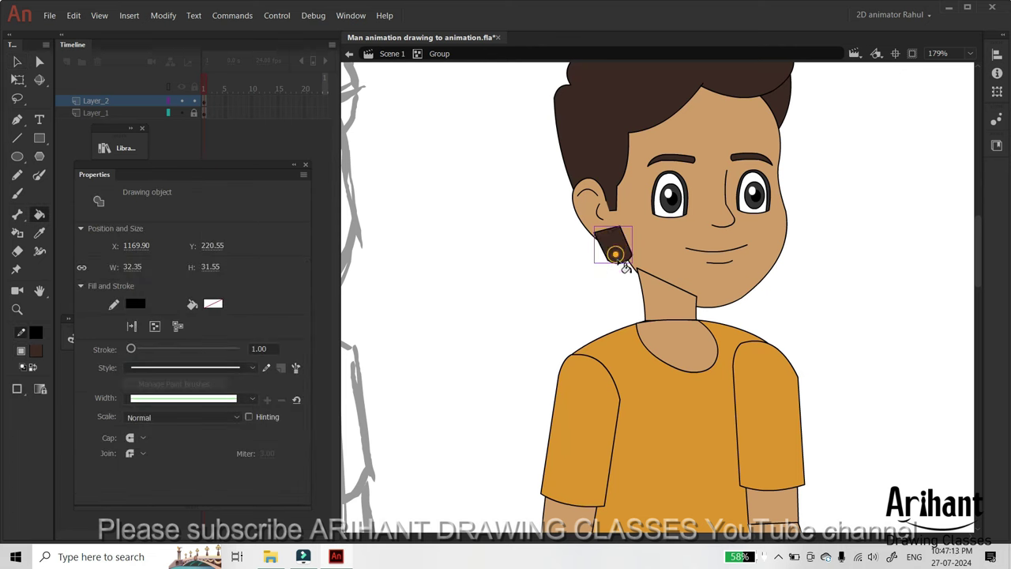
pyautogui.press('v')
pyautogui.hotkey('ctrl', 'shift', 'Down')
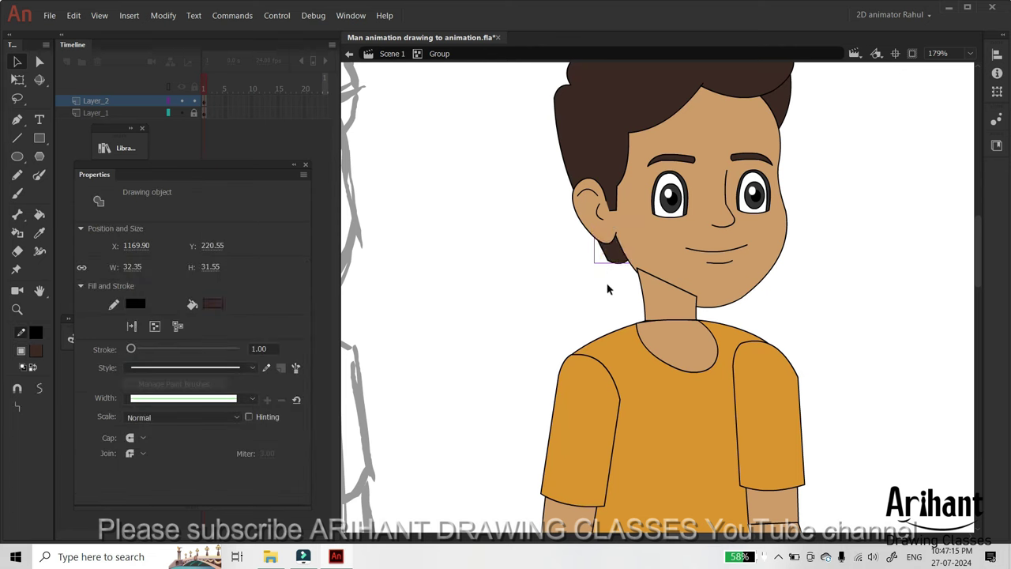
pyautogui.click(601, 290)
pyautogui.click(591, 297)
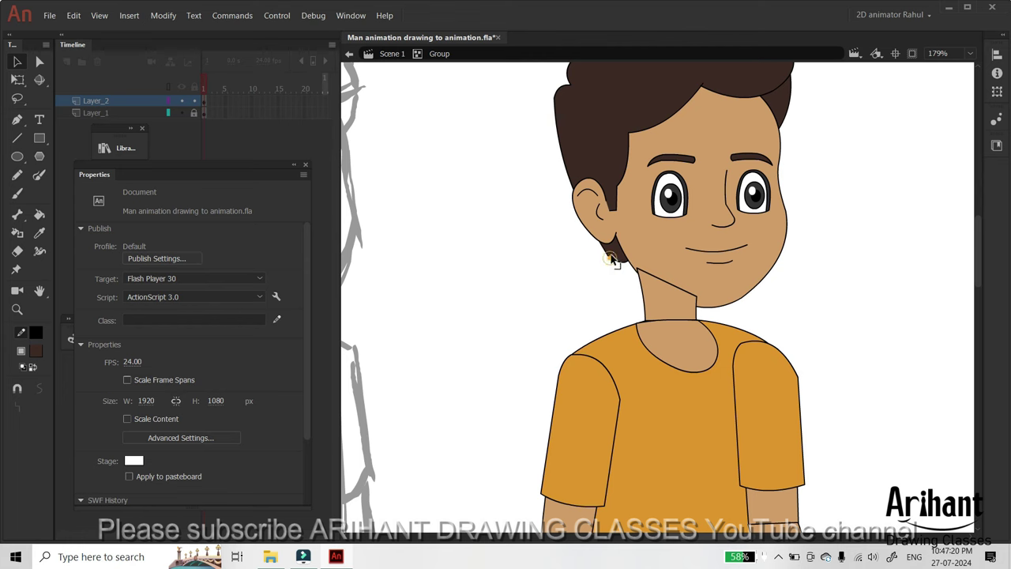
# Step: Bring the boy's neck forward so it sits in front of the shirt's collar opening
pyautogui.hotkey('ctrl', '-')
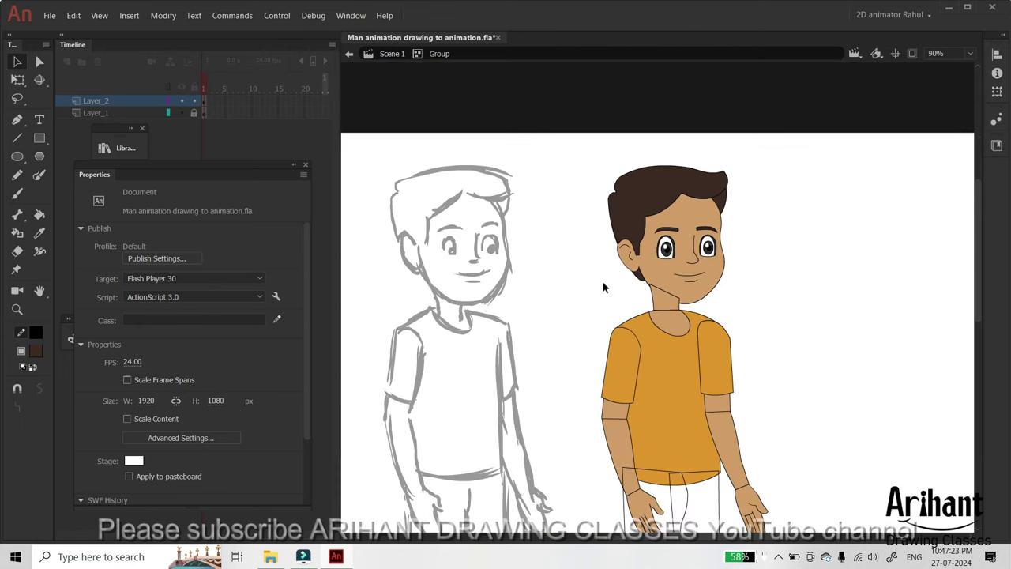
pyautogui.moveTo(613, 286); pyautogui.dragTo(570, 214)
pyautogui.click(638, 243)
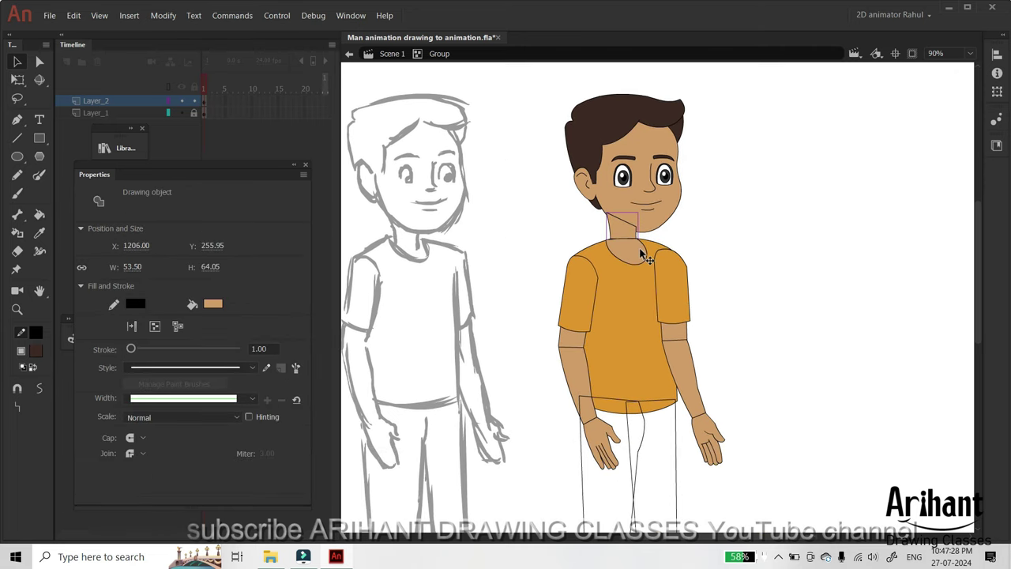
pyautogui.click(640, 256)
pyautogui.click(705, 154)
pyautogui.click(622, 230)
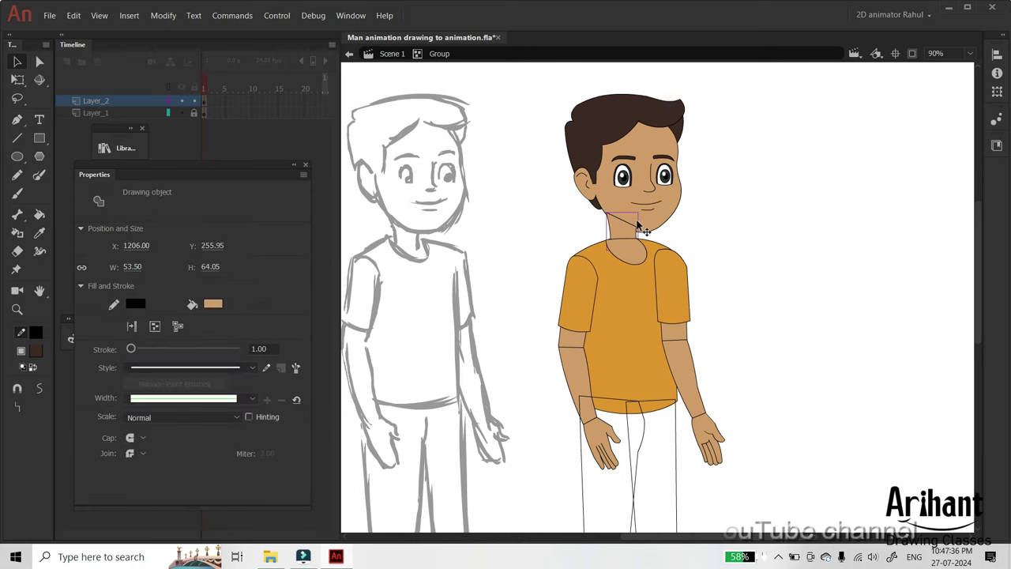
# Step: Convert all the head parts, including hair, ear and face, into a graphic symbol named Head with bottom-centre registration
pyautogui.moveTo(727, 88); pyautogui.dragTo(559, 224)
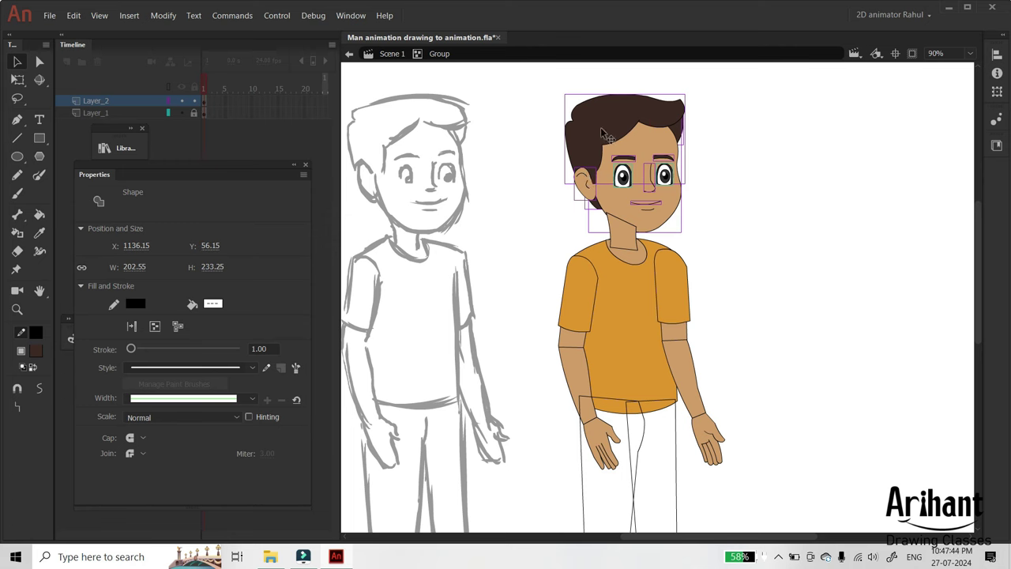
pyautogui.press('F8')
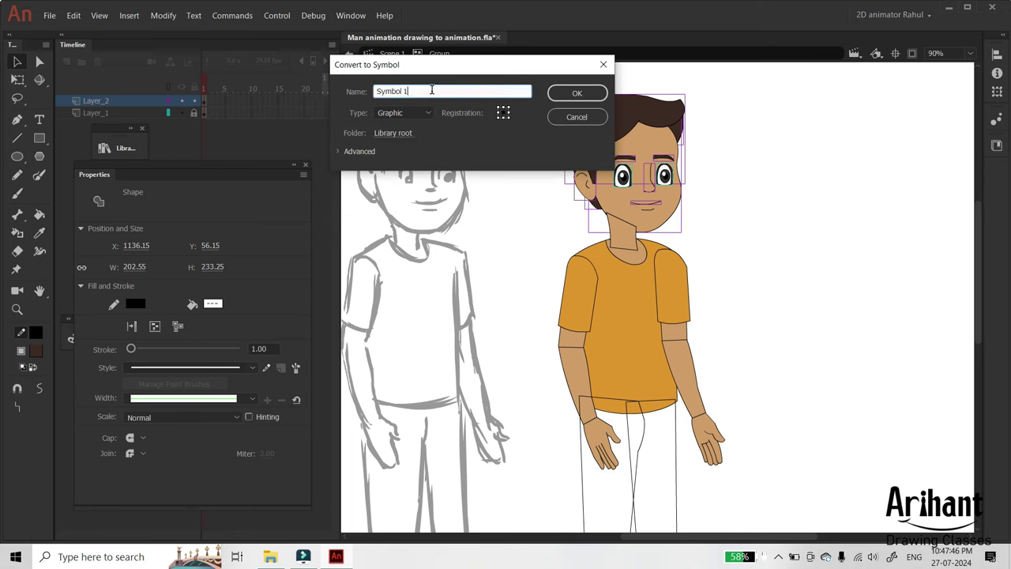
pyautogui.click(503, 118)
pyautogui.moveTo(475, 94); pyautogui.dragTo(341, 98)
pyautogui.write('Head')
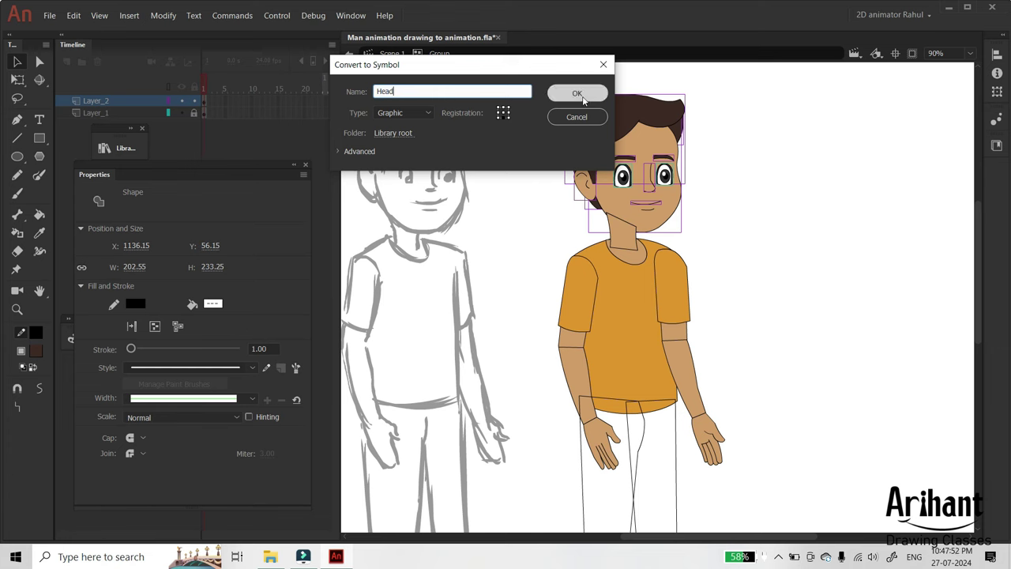
pyautogui.click(577, 93)
# Step: Move the head symbol's transformation point down to the neck joint using Free Transform
pyautogui.press('q')
pyautogui.moveTo(622, 162); pyautogui.dragTo(617, 221)
pyautogui.press('v')
pyautogui.click(751, 129)
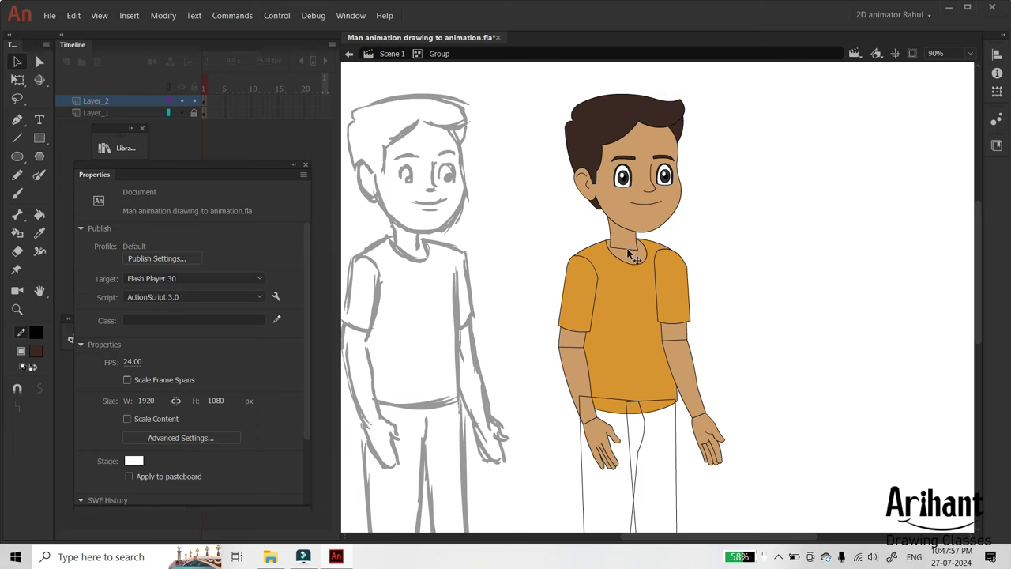
# Step: Delete the neck's bottom outline inside its drawing object so the neck blends into the collar skin
pyautogui.doubleClick(633, 245)
pyautogui.doubleClick(681, 233)
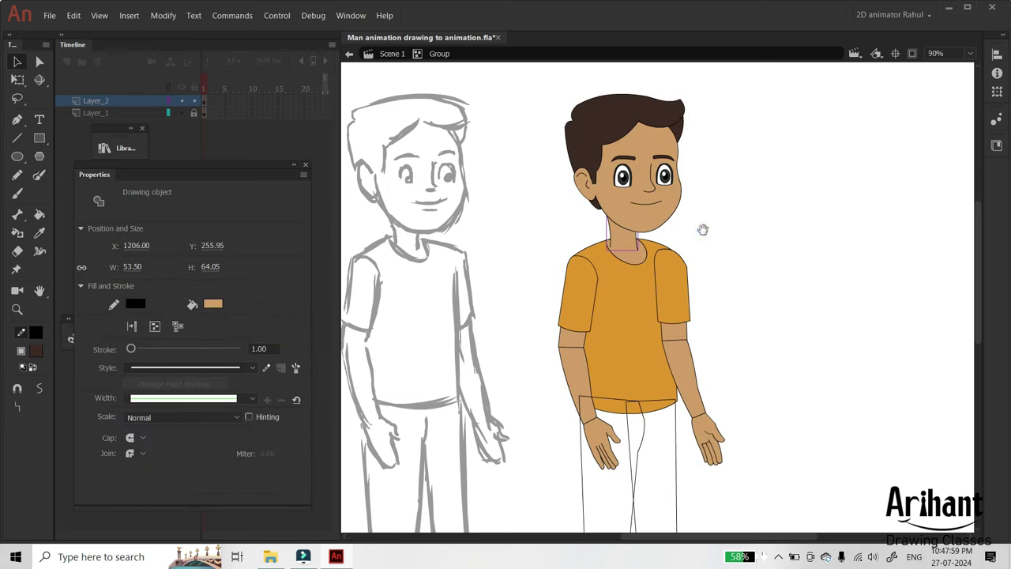
pyautogui.scroll(-1, 702, 229)
# Step: Delete the elbow and wrist dividing lines inside the drawing objects of the arm on the right
pyautogui.click(679, 286)
pyautogui.doubleClick(681, 345)
pyautogui.doubleClick(718, 343)
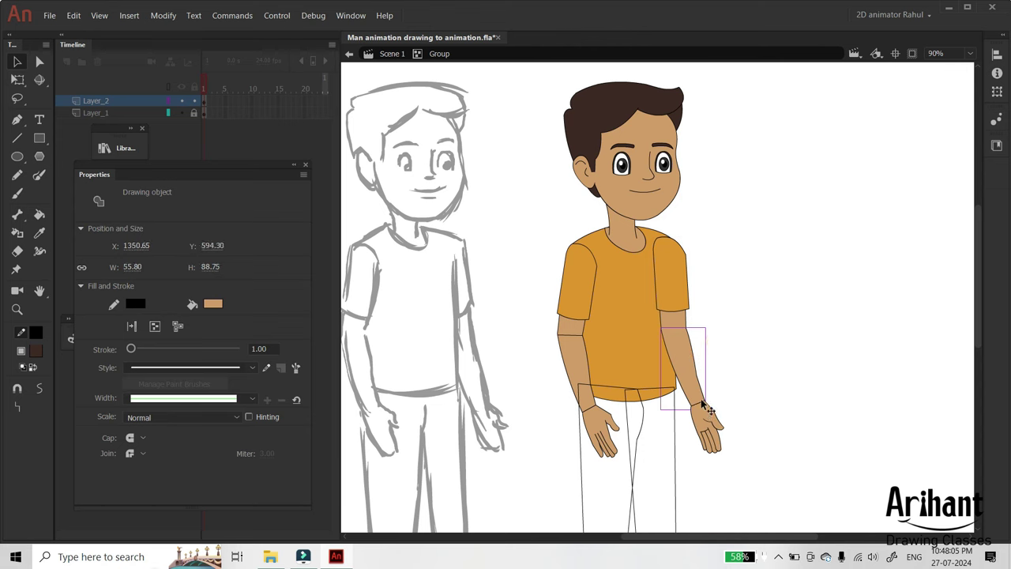
pyautogui.doubleClick(704, 404)
pyautogui.doubleClick(717, 388)
# Step: Remove the elbow and wrist dividing lines from the left arm's forearm and hand objects
pyautogui.click(572, 341)
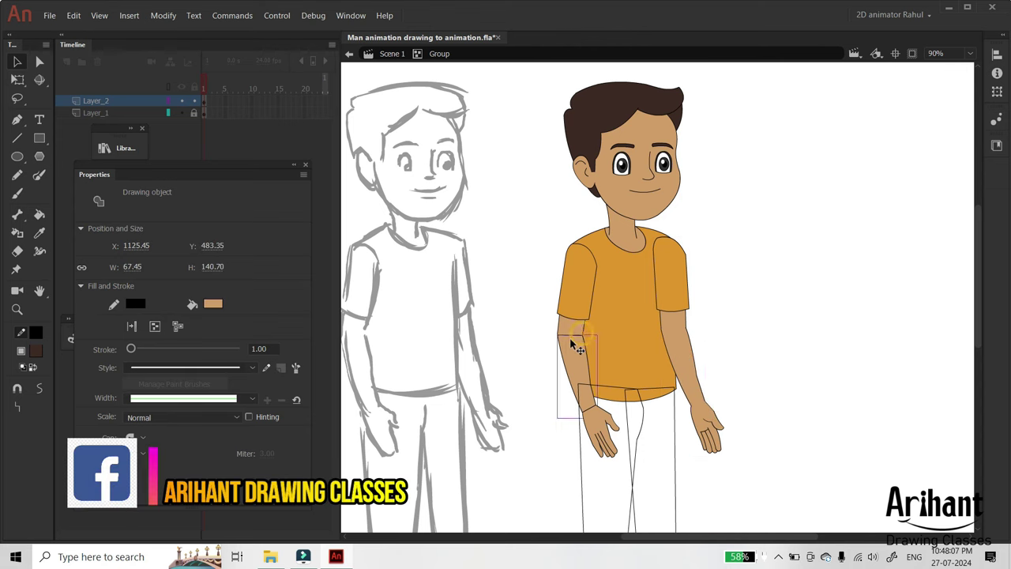
pyautogui.doubleClick(570, 338)
pyautogui.doubleClick(540, 366)
pyautogui.doubleClick(590, 414)
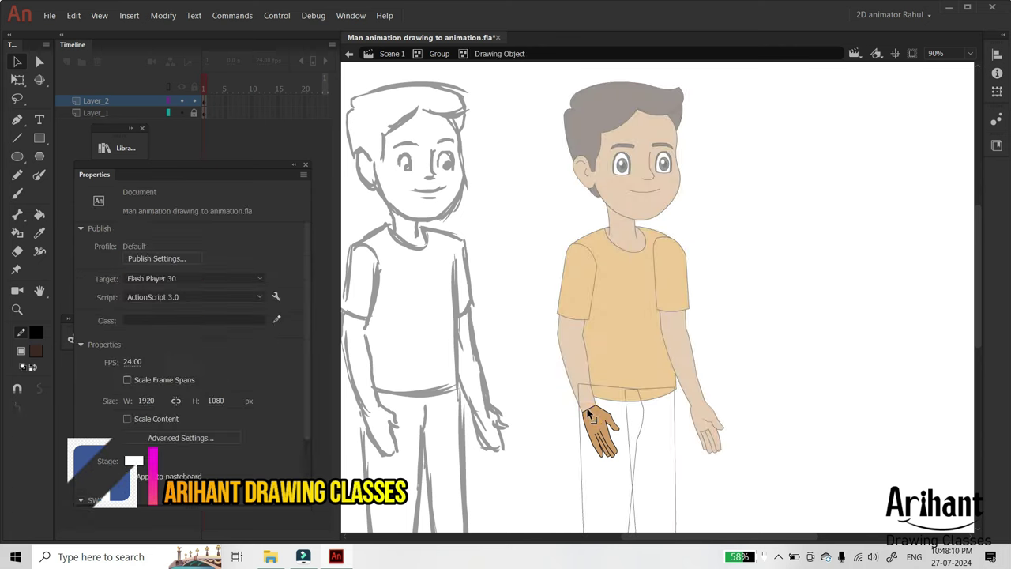
pyautogui.doubleClick(556, 422)
pyautogui.click(547, 436)
pyautogui.moveTo(530, 465); pyautogui.dragTo(533, 418)
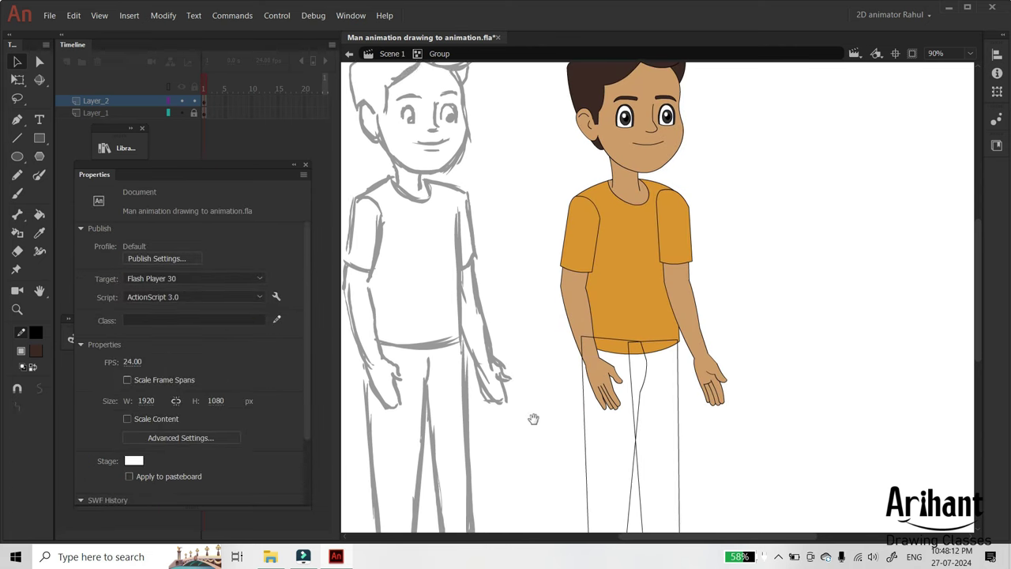
# Step: Send the right arm's sleeve, forearm and hand to the back, behind the shirt body
pyautogui.click(676, 241)
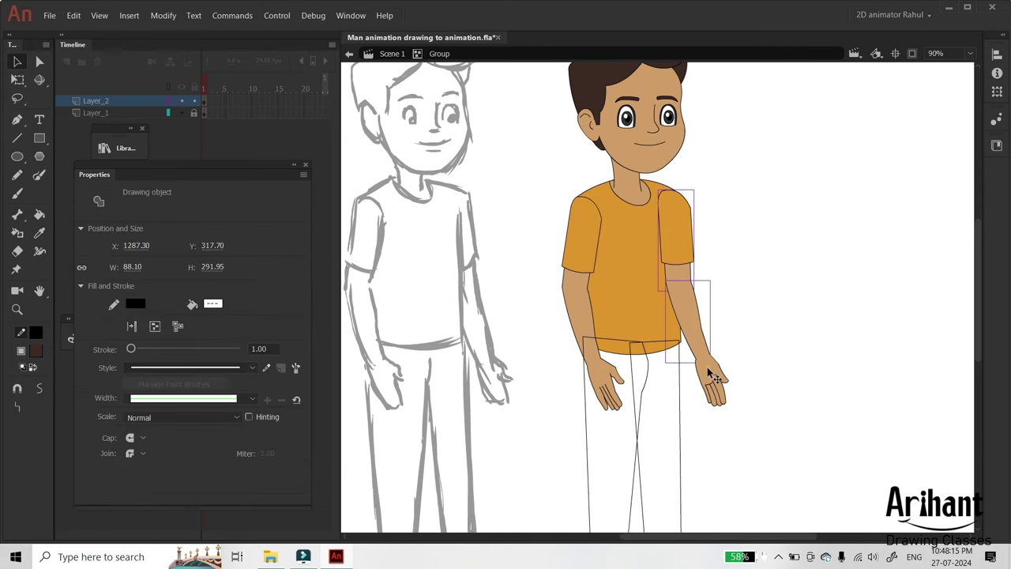
pyautogui.hotkey('ctrl', 'shift', 'Down')
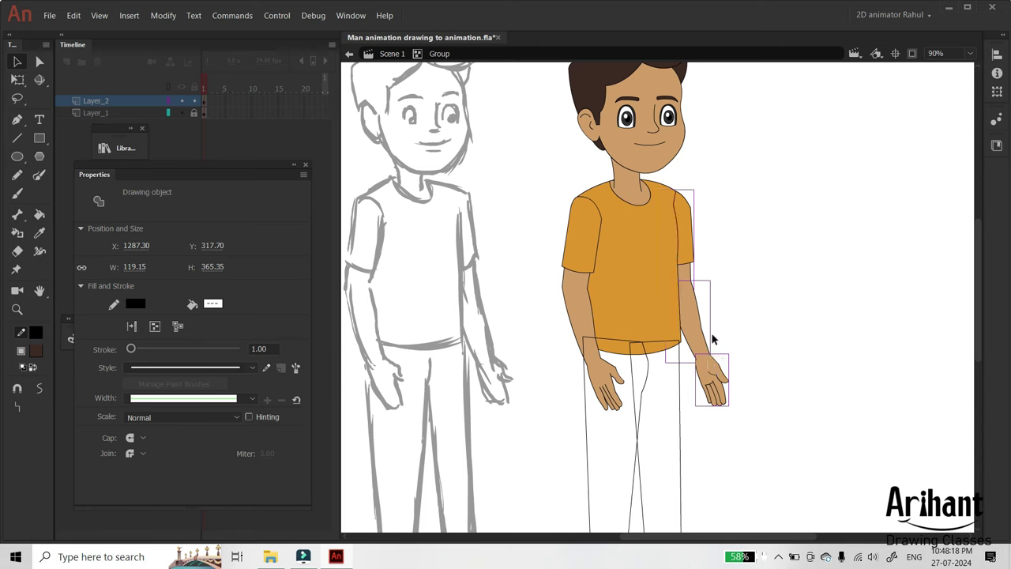
pyautogui.click(739, 250)
# Step: Delete the short upper seam segments at both shoulders so the sleeves join the shirt body
pyautogui.doubleClick(668, 209)
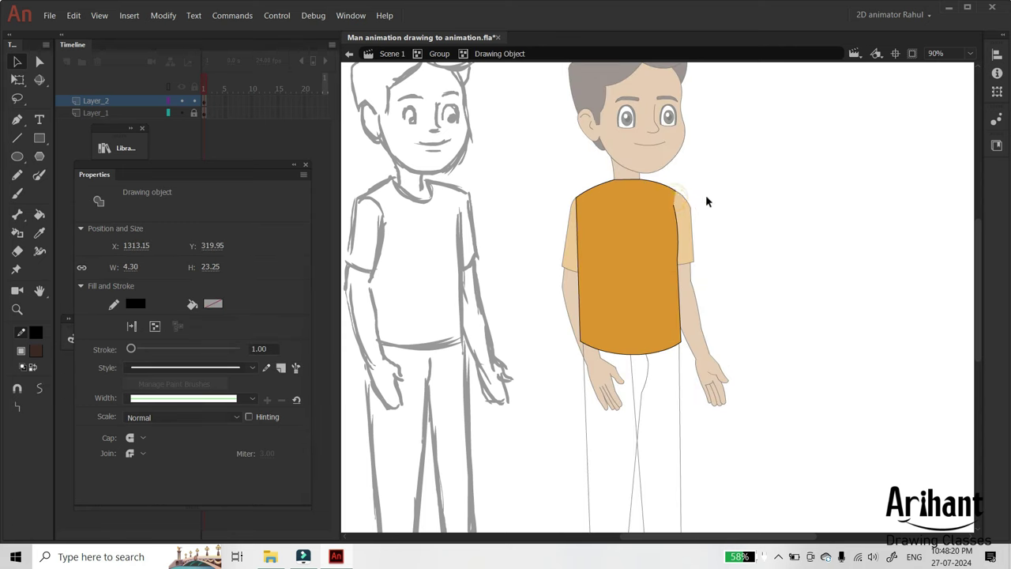
pyautogui.doubleClick(712, 203)
pyautogui.click(720, 205)
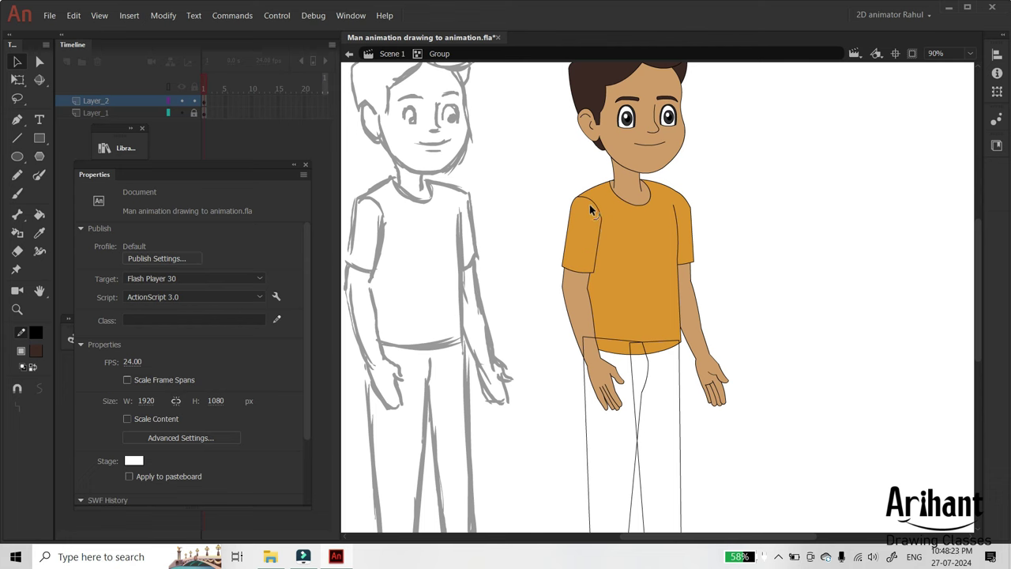
pyautogui.doubleClick(589, 204)
pyautogui.doubleClick(738, 185)
pyautogui.click(761, 172)
# Step: Send the trouser legs and shoes behind the shirt so its hem covers the waist
pyautogui.press('space')
pyautogui.moveTo(761, 218); pyautogui.dragTo(749, 251)
pyautogui.moveTo(670, 306); pyautogui.dragTo(703, 217)
pyautogui.moveTo(687, 263); pyautogui.dragTo(670, 282)
pyautogui.click(669, 315)
pyautogui.scroll(-3, 710, 332)
pyautogui.moveTo(740, 339); pyautogui.dragTo(576, 466)
pyautogui.click(779, 261)
# Step: Fill both trouser legs with the dark brown #3C312D
pyautogui.moveTo(726, 333); pyautogui.dragTo(584, 384)
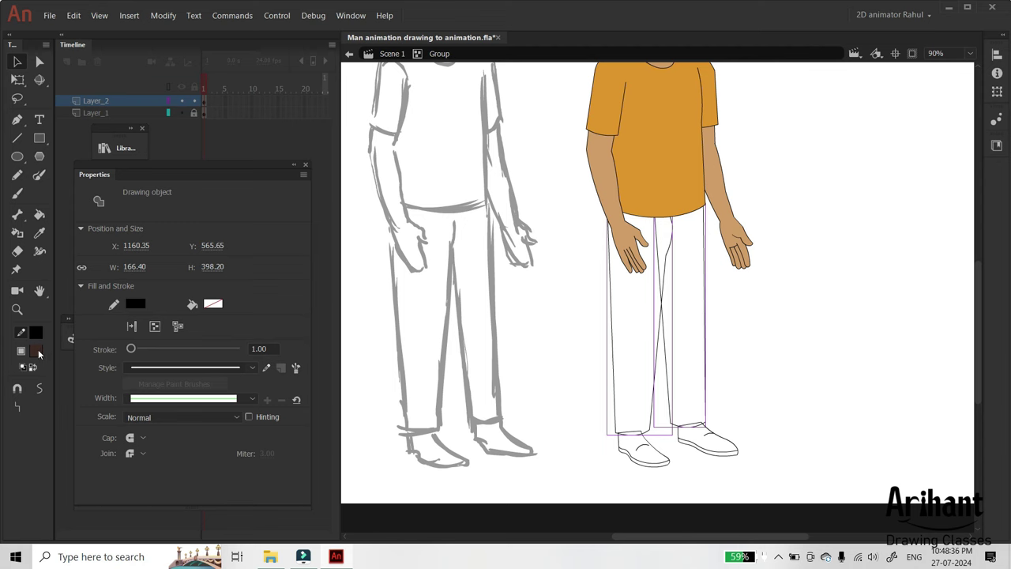
pyautogui.click(35, 353)
pyautogui.click(272, 357)
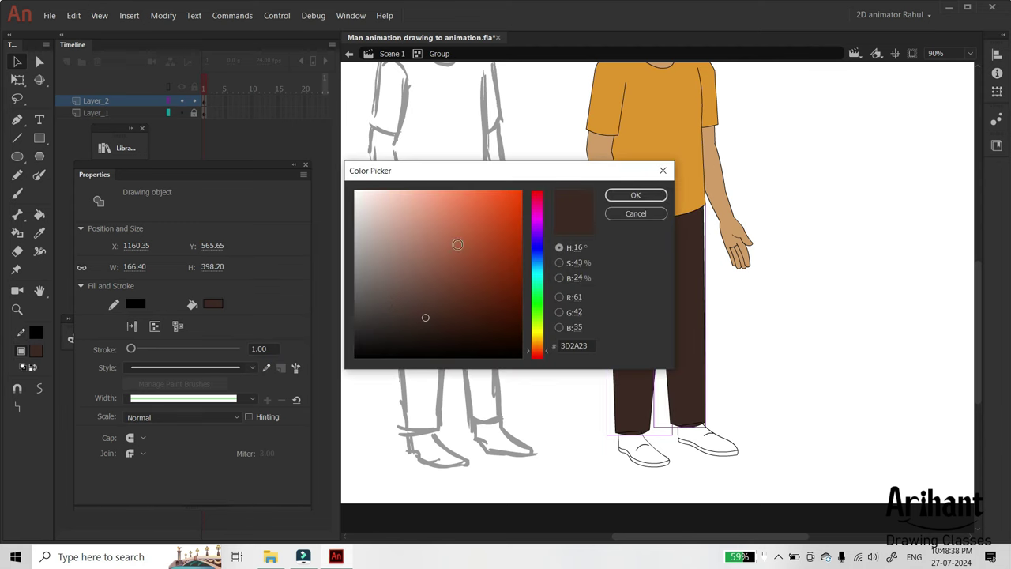
pyautogui.click(393, 318)
pyautogui.moveTo(388, 315); pyautogui.dragTo(394, 314)
pyautogui.click(624, 196)
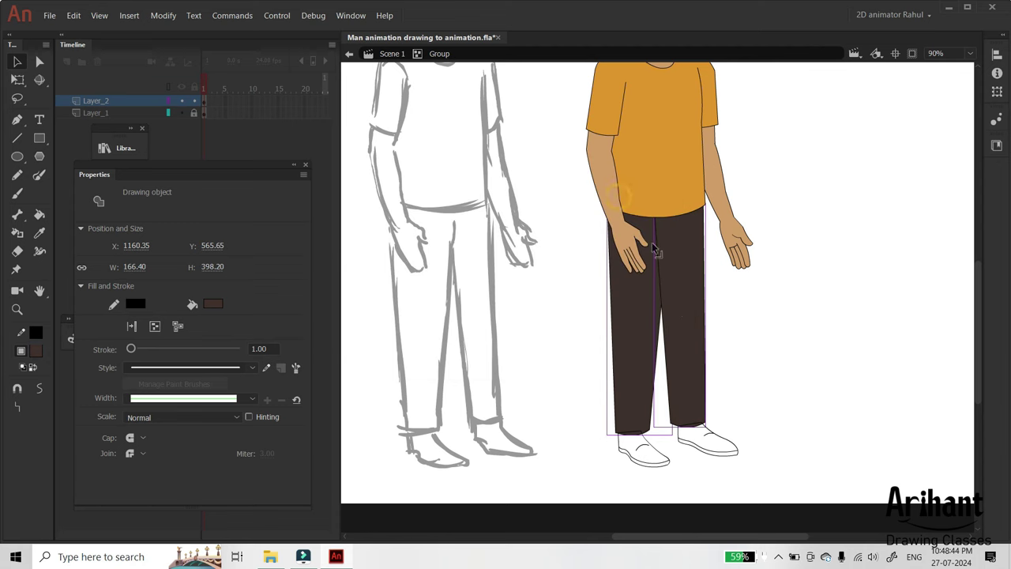
# Step: Send the right trouser leg one level back and trim the top of the seam line between the legs
pyautogui.click(692, 330)
pyautogui.hotkey('ctrl', 'Down')
pyautogui.doubleClick(671, 240)
pyautogui.doubleClick(723, 273)
pyautogui.click(738, 299)
# Step: Try to fill both shoes with the shirt's orange #DF952C
pyautogui.scroll(-3, 733, 303)
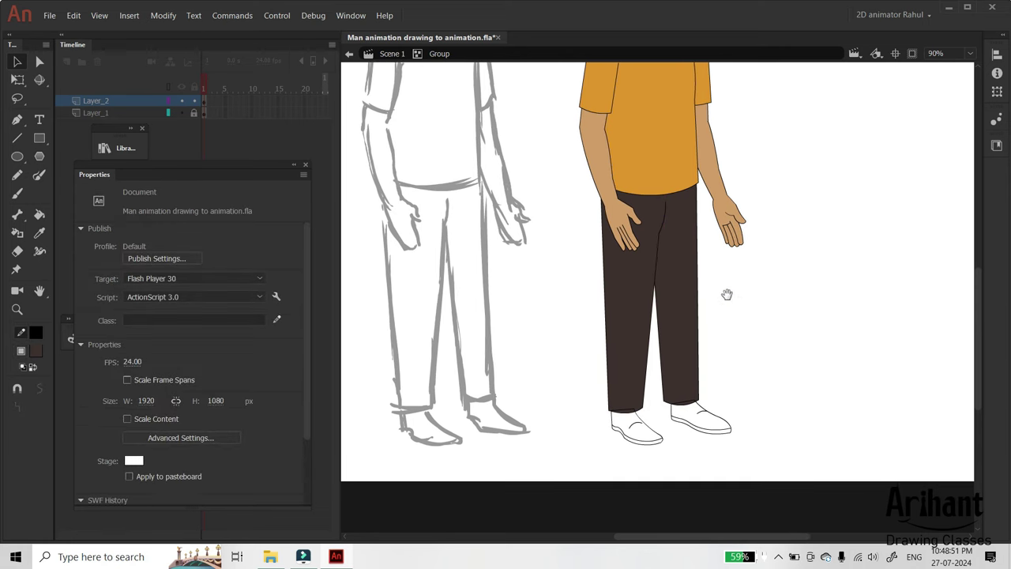
pyautogui.click(616, 401)
pyautogui.keyDown('shift'); pyautogui.click(684, 382); pyautogui.keyUp('shift')
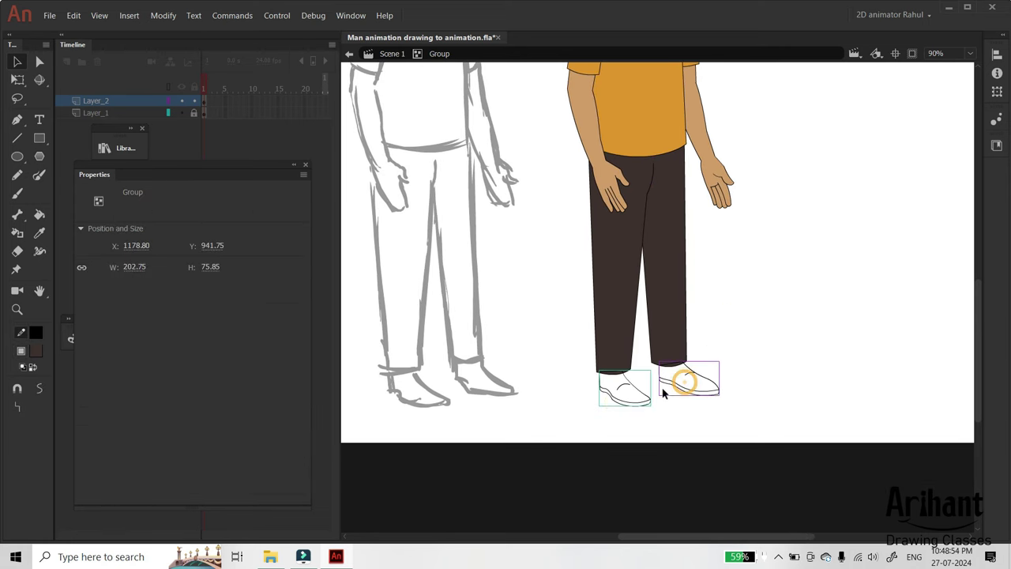
pyautogui.click(36, 351)
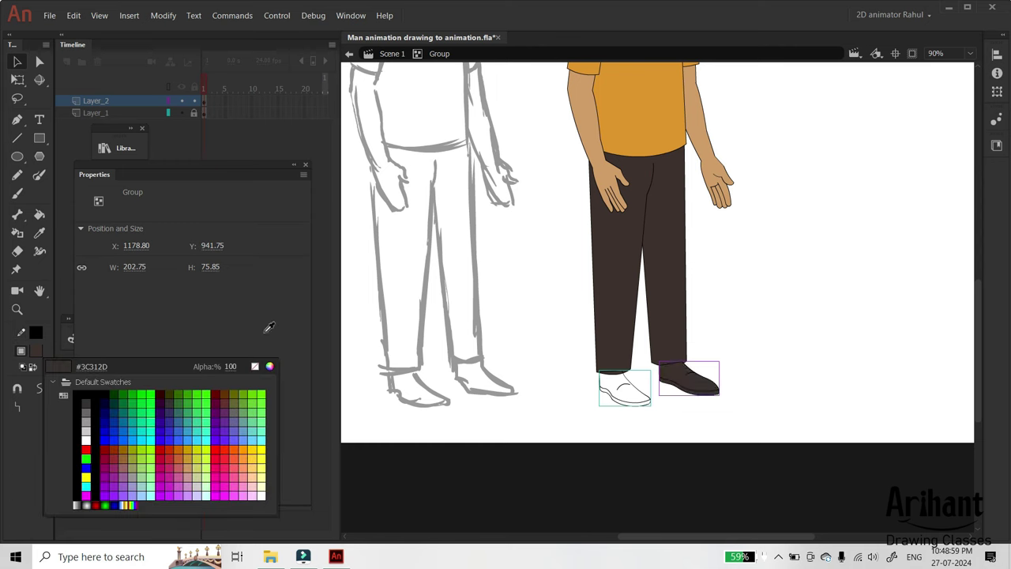
pyautogui.click(660, 131)
# Step: Break apart the left shoe's group and combine its pieces into one drawing object with Union
pyautogui.click(625, 401)
pyautogui.hotkey('ctrl', 'b')
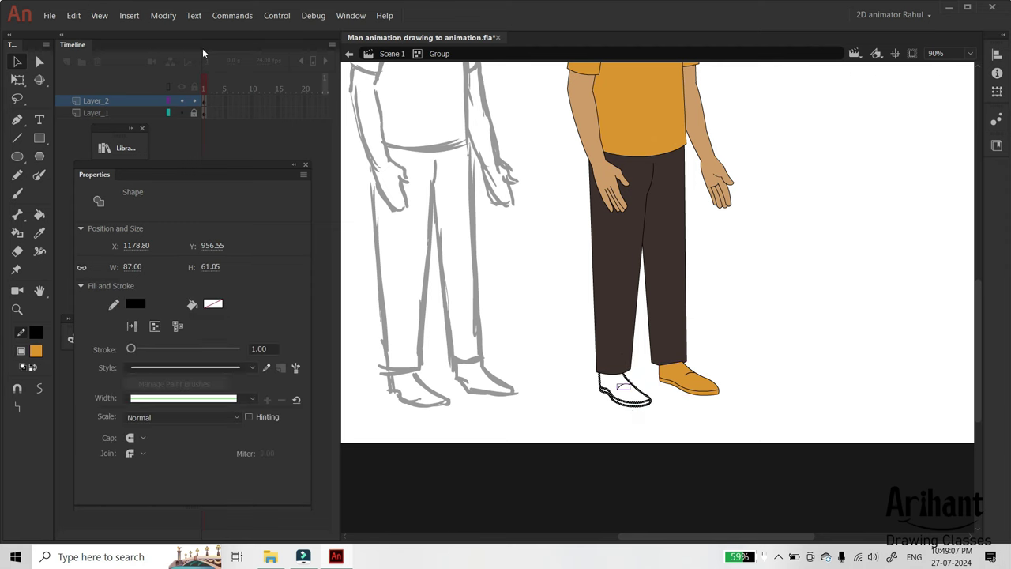
pyautogui.click(165, 16)
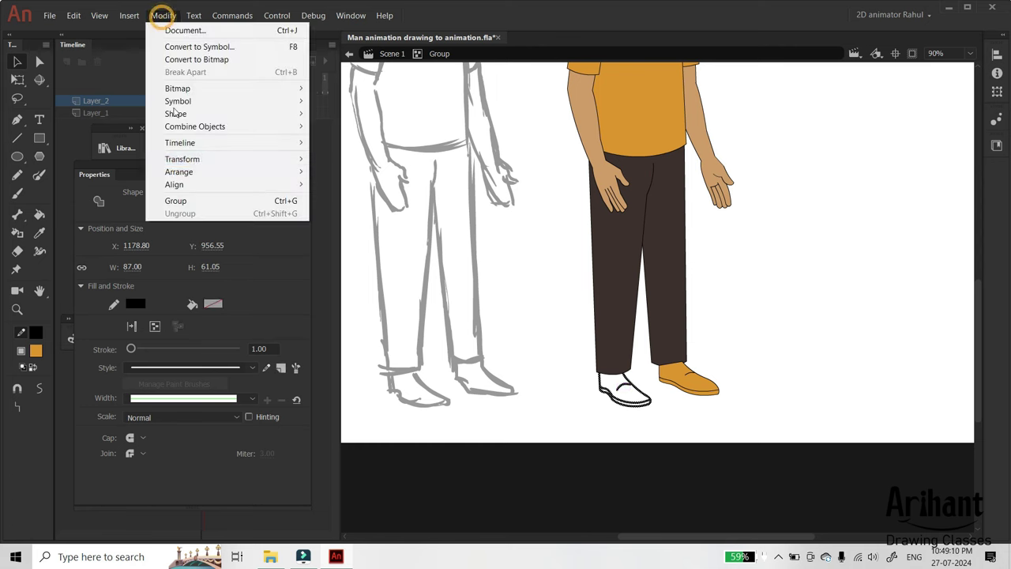
pyautogui.moveTo(185, 127)
pyautogui.click(348, 143)
pyautogui.click(750, 376)
# Step: Fill the left shoe with brown #68502F and paint the right shoe's upper the same brown
pyautogui.click(644, 403)
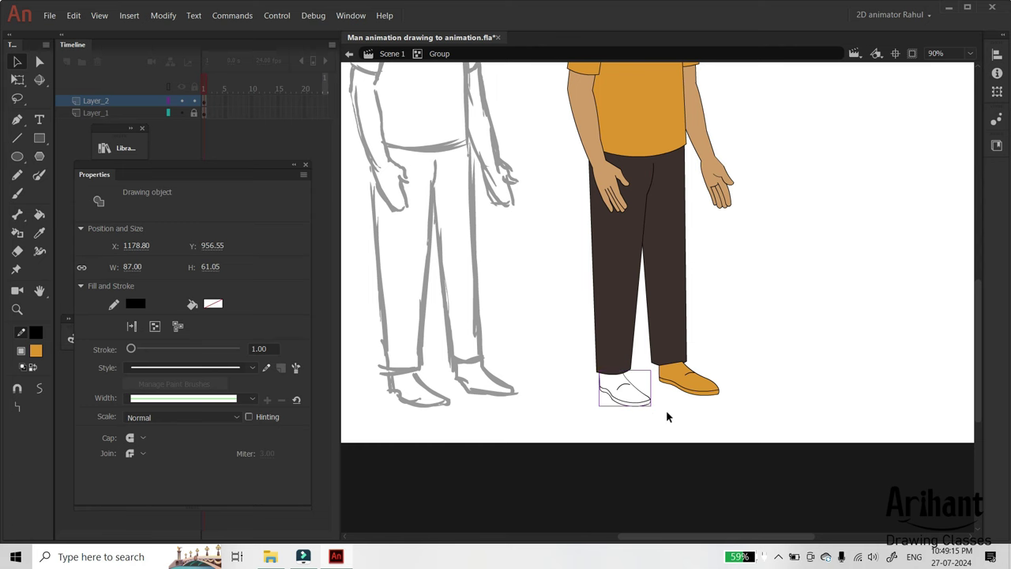
pyautogui.click(37, 354)
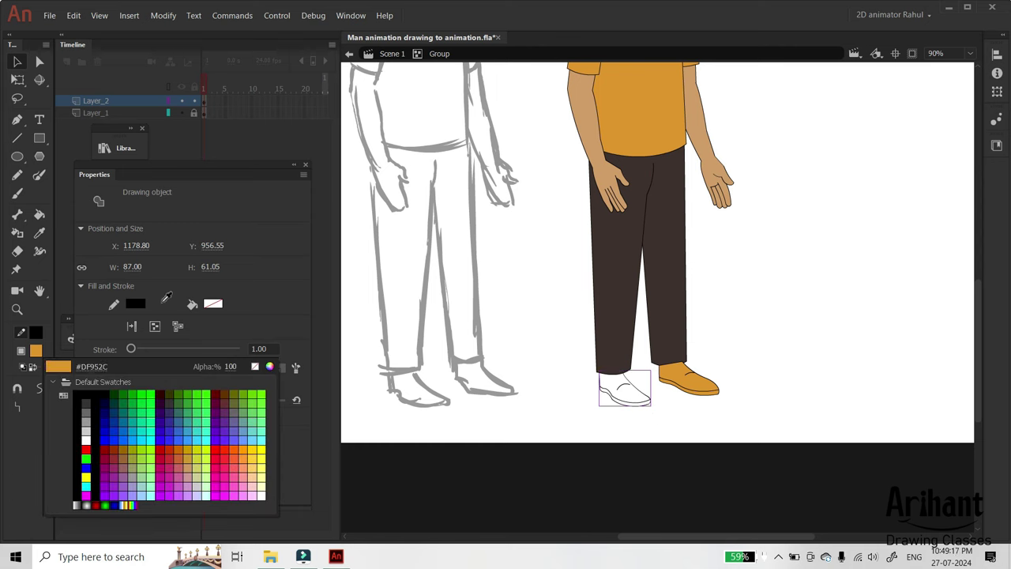
pyautogui.click(271, 368)
pyautogui.moveTo(461, 234); pyautogui.dragTo(447, 281)
pyautogui.click(634, 195)
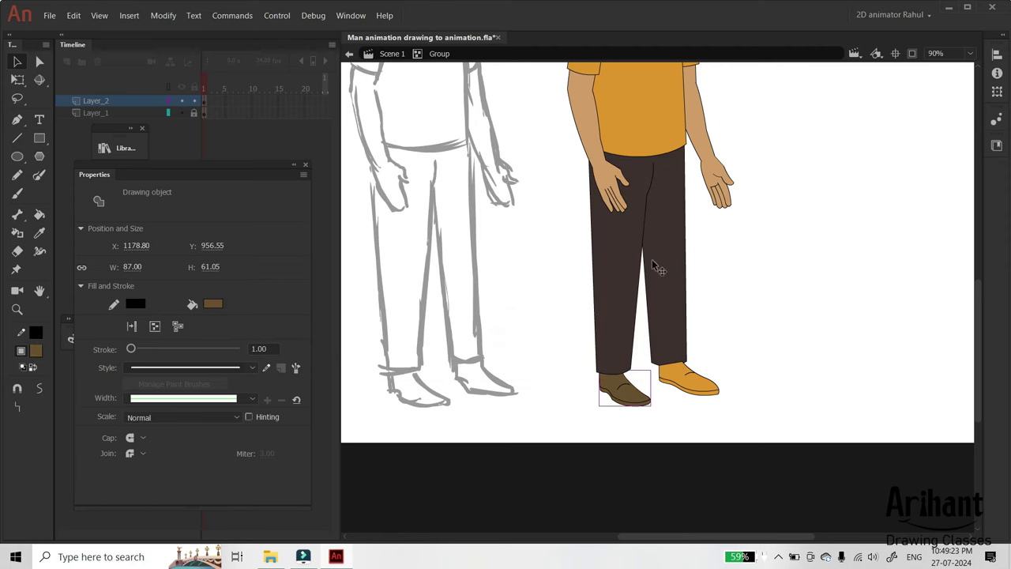
pyautogui.click(727, 365)
pyautogui.press('k')
pyautogui.click(689, 385)
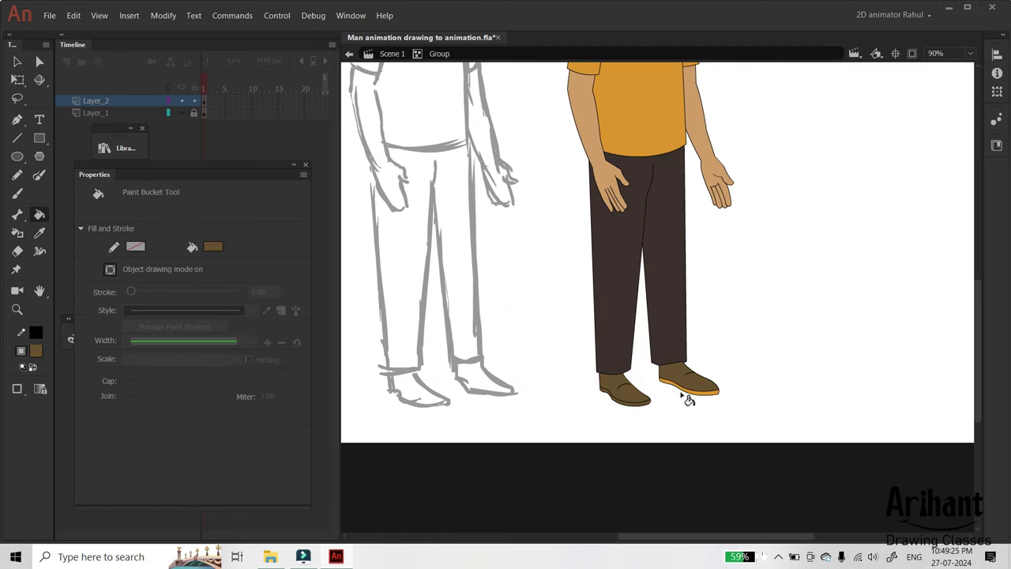
# Step: Mix a much darker brown and fill the soles of the shoes with it using the Paint Bucket
pyautogui.click(35, 350)
pyautogui.click(266, 362)
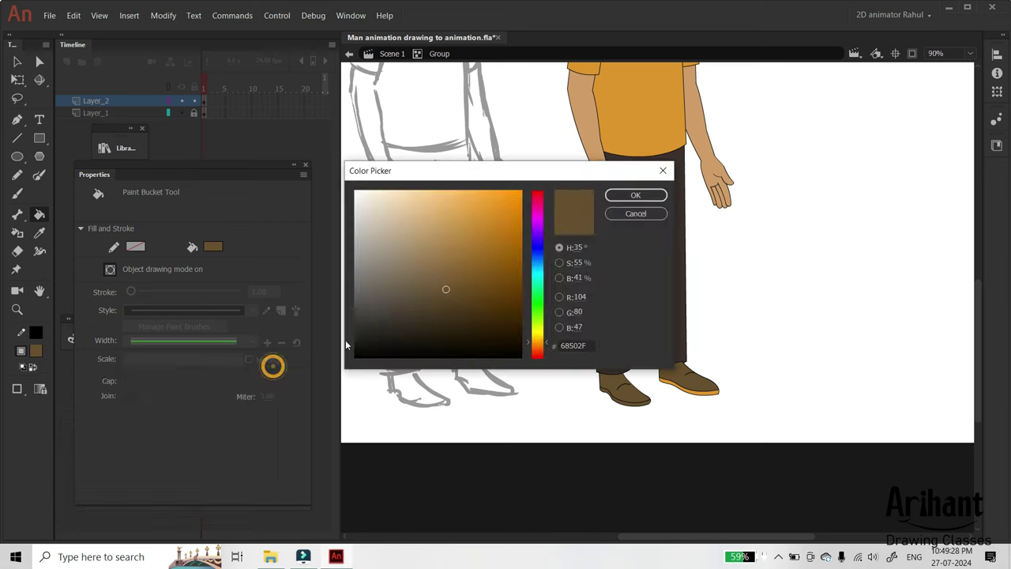
pyautogui.click(431, 320)
pyautogui.click(635, 195)
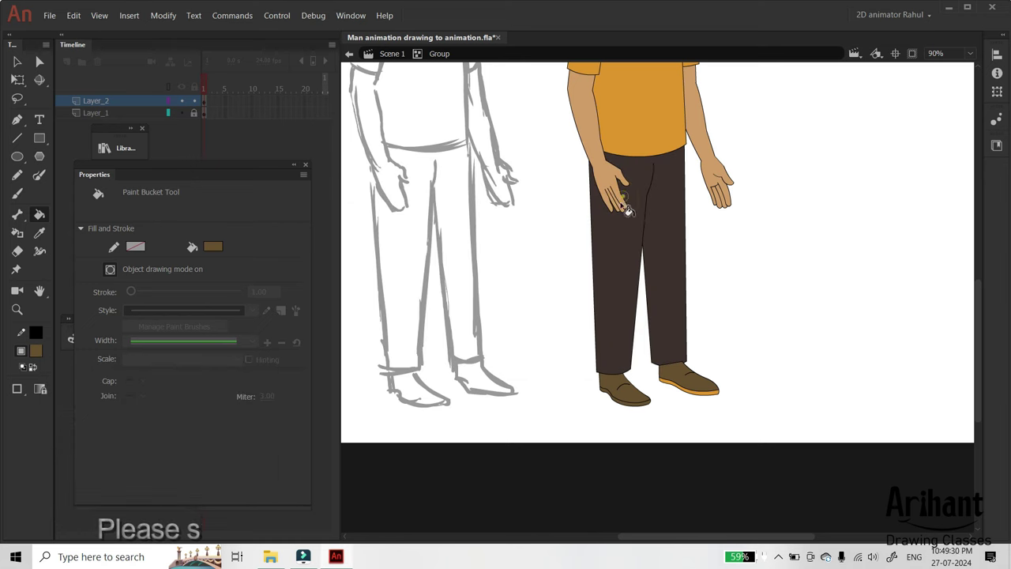
pyautogui.click(698, 392)
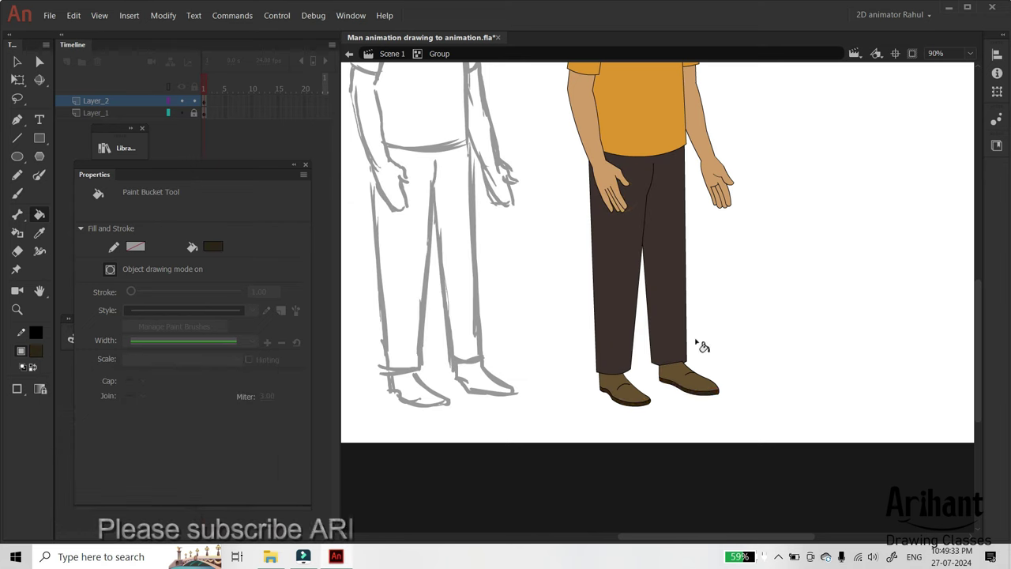
pyautogui.press('v')
pyautogui.click(709, 385)
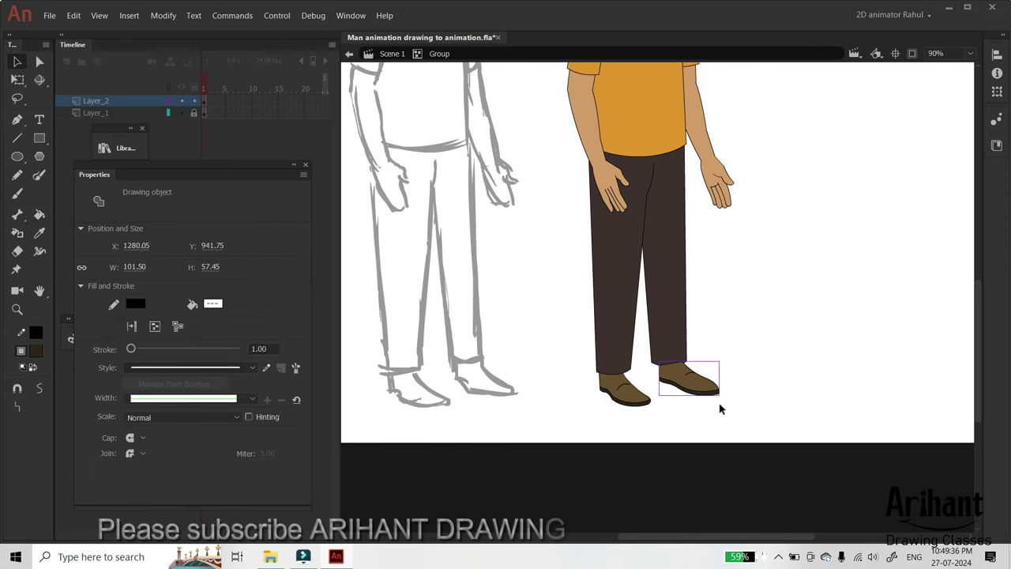
pyautogui.click(746, 374)
# Step: Save the document with the fully coloured boy
pyautogui.hotkey('ctrl', '-')
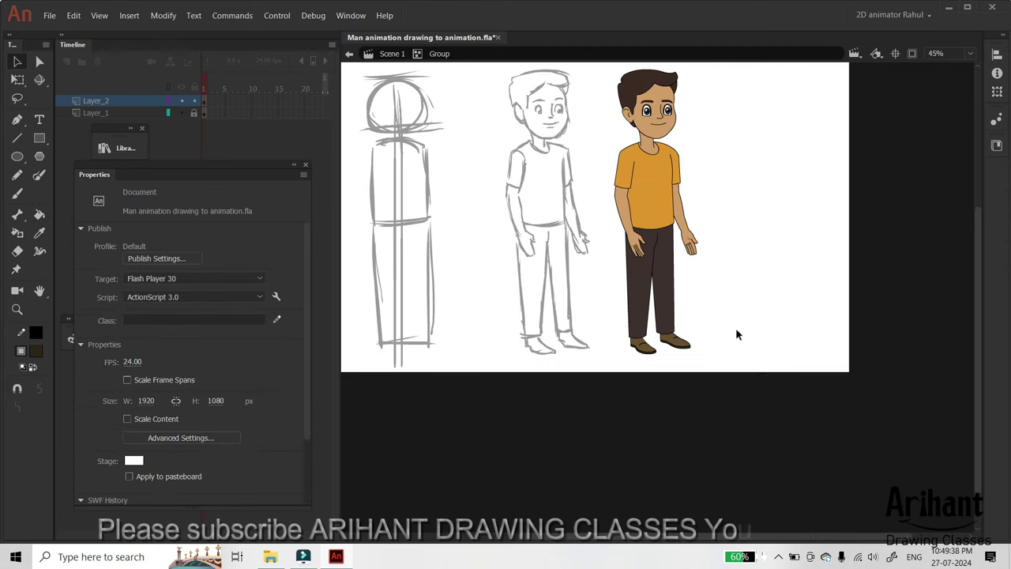
pyautogui.moveTo(744, 182); pyautogui.dragTo(750, 214)
pyautogui.hotkey('ctrl', 's')
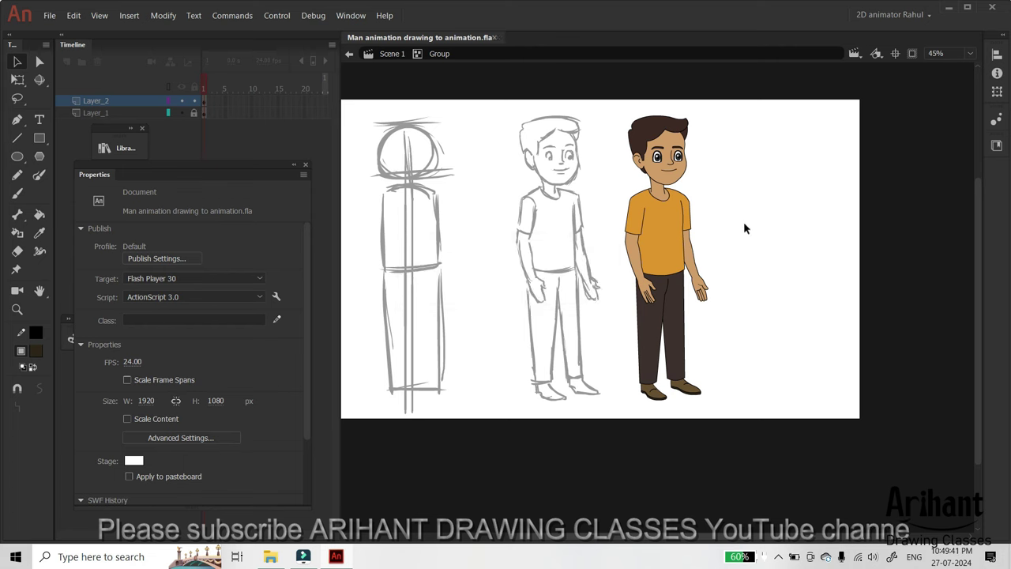
pyautogui.moveTo(787, 136); pyautogui.dragTo(525, 521)
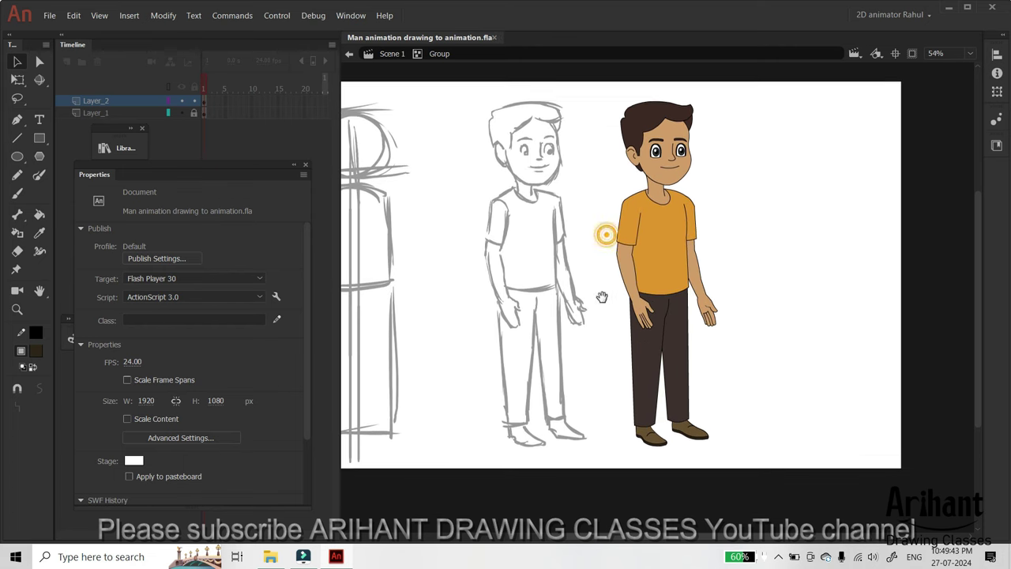